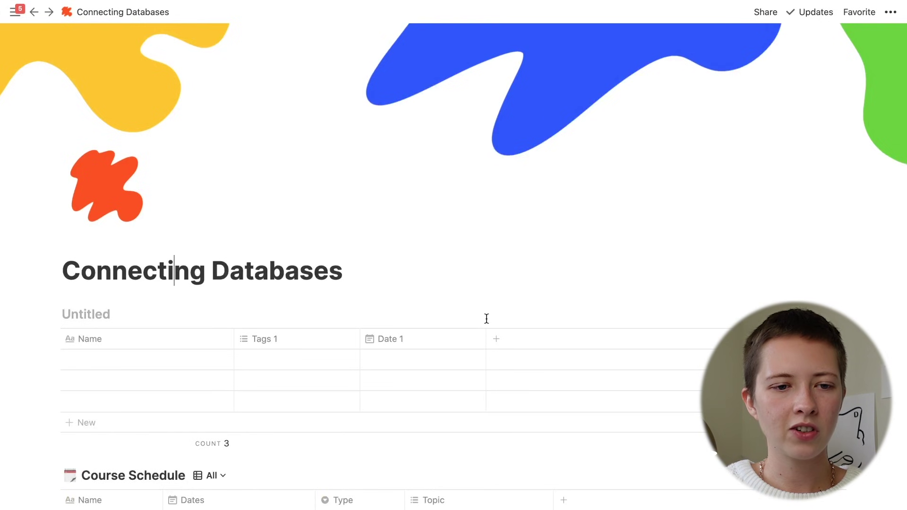
Step: Scroll down the Connecting Databases page below the new untitled table
scroll(486, 319, "down", 5)
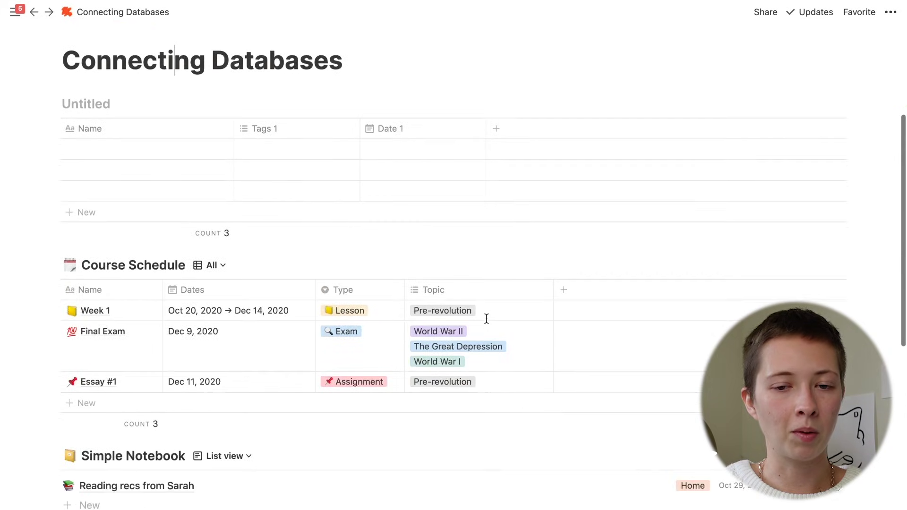
Step: Scroll down through the source databases below the new table
scroll(486, 318, "down", 1)
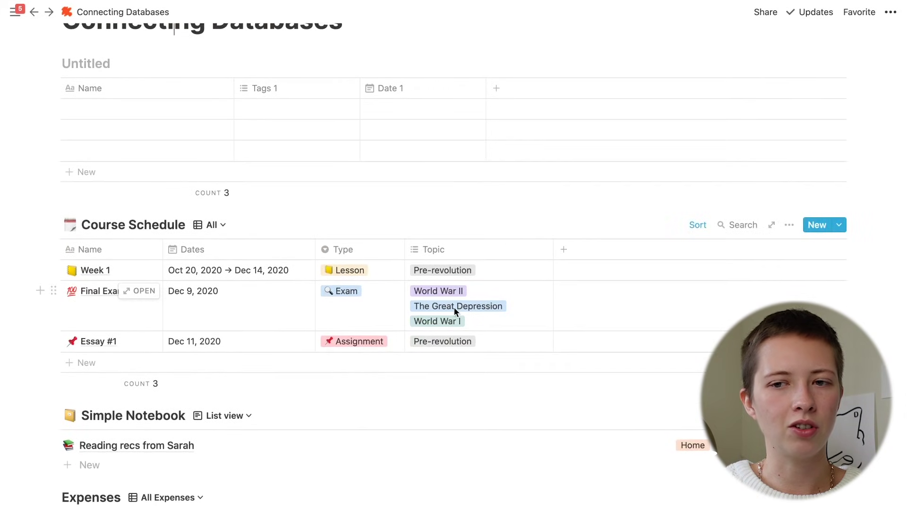
scroll(454, 307, "down", 1)
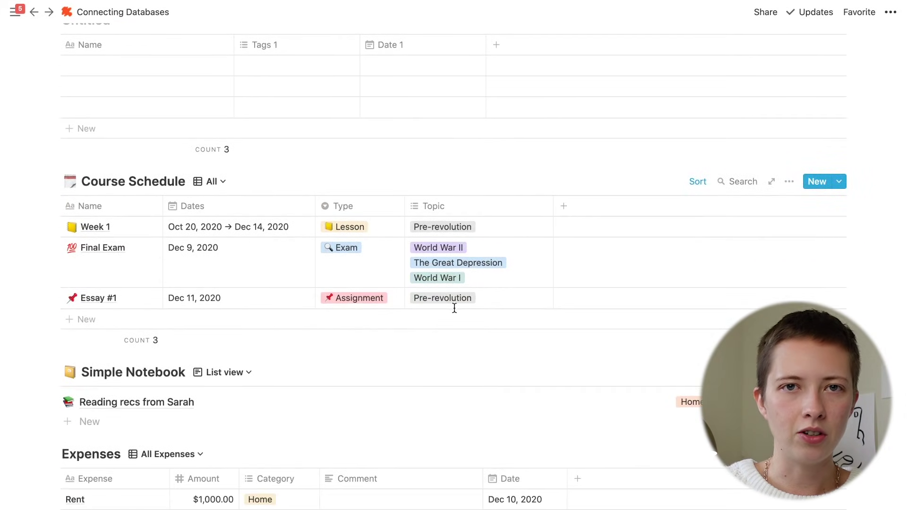
scroll(455, 308, "down", 1)
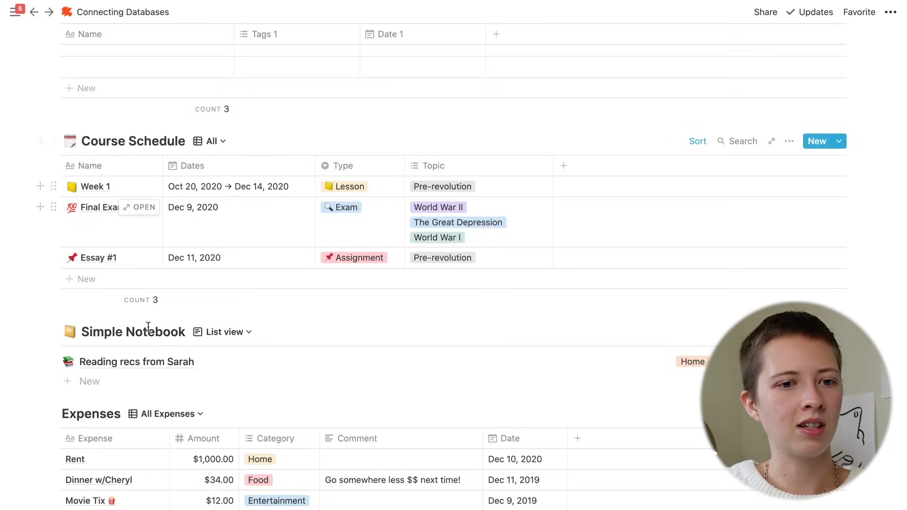
scroll(148, 332, "down", 1)
scroll(146, 332, "down", 1)
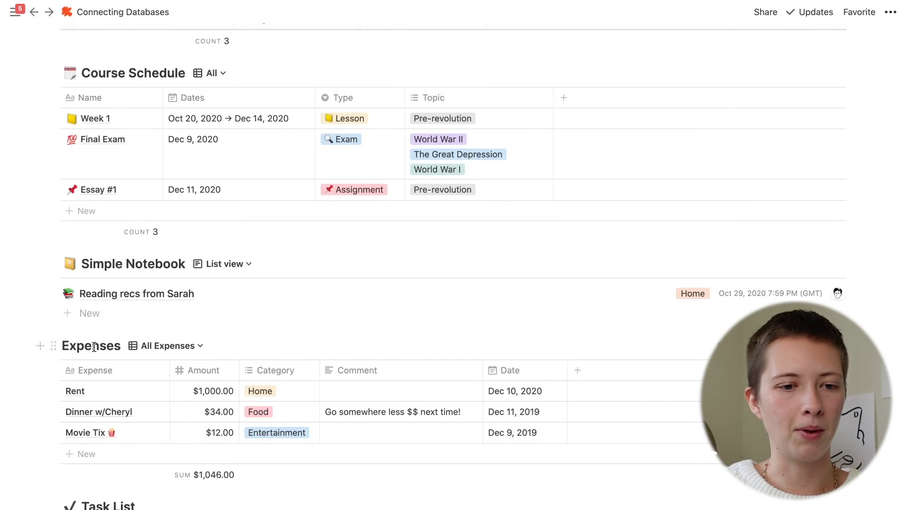
scroll(93, 347, "down", 4)
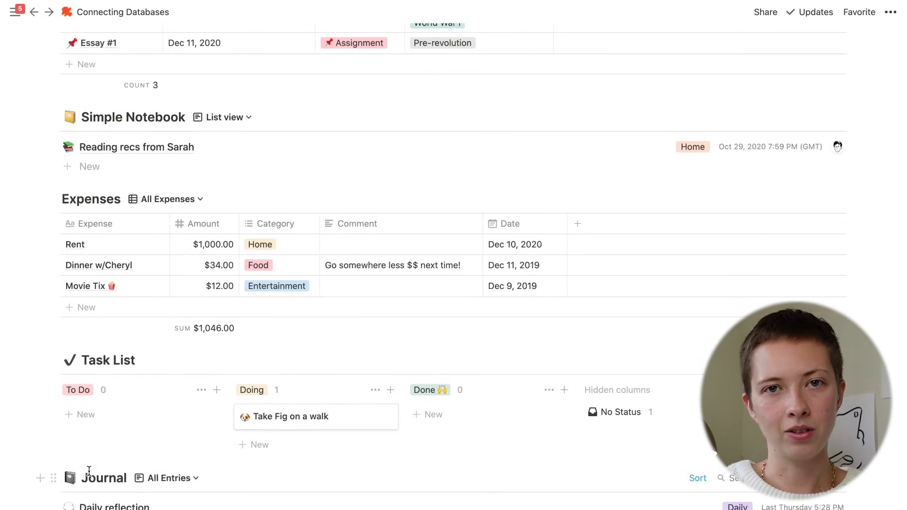
scroll(88, 471, "down", 1)
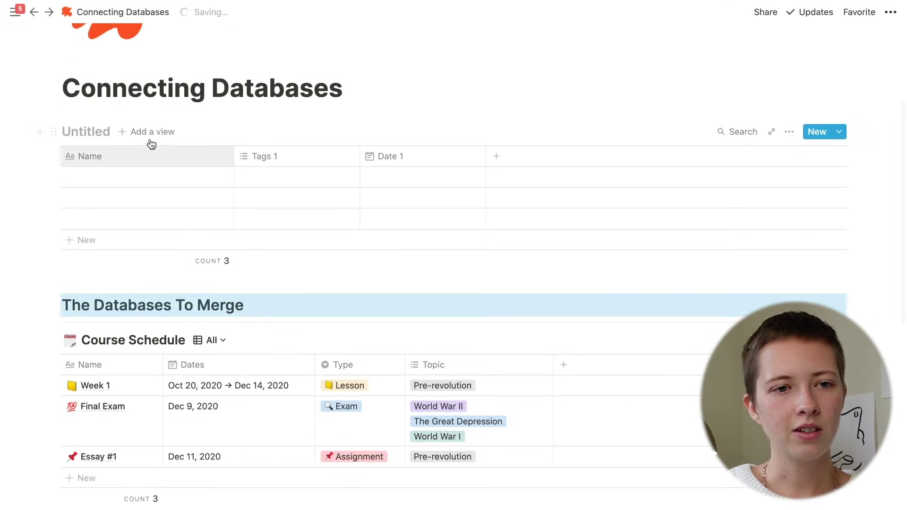
Step: Rename the untitled table to 'Master Database'
left_click(86, 131)
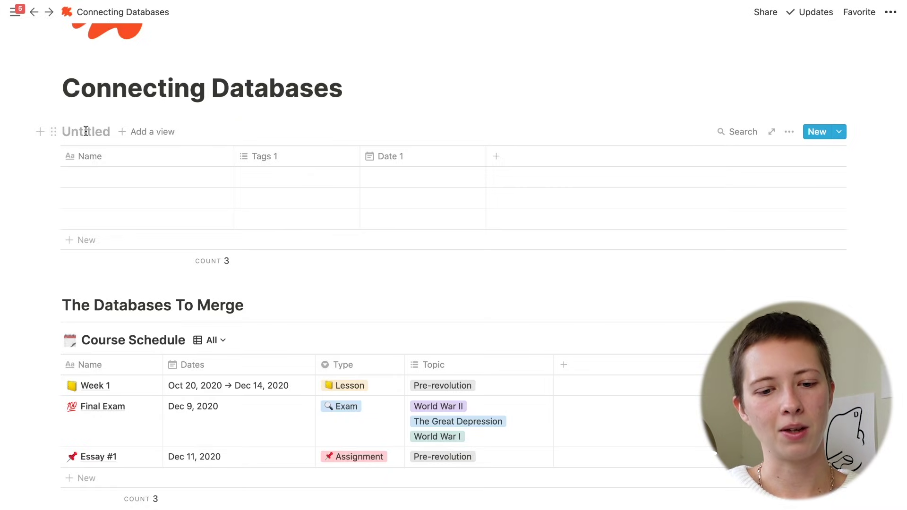
type("Master")
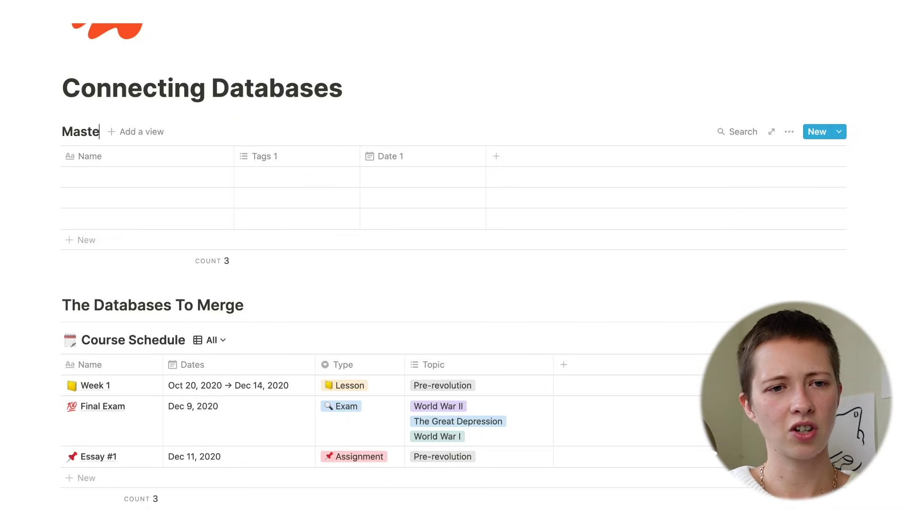
type(" Database")
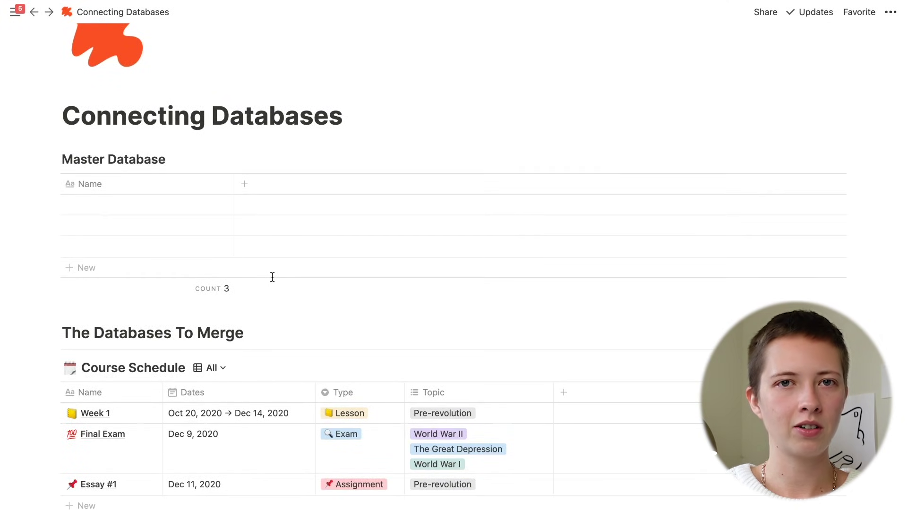
scroll(272, 276, "down", 3)
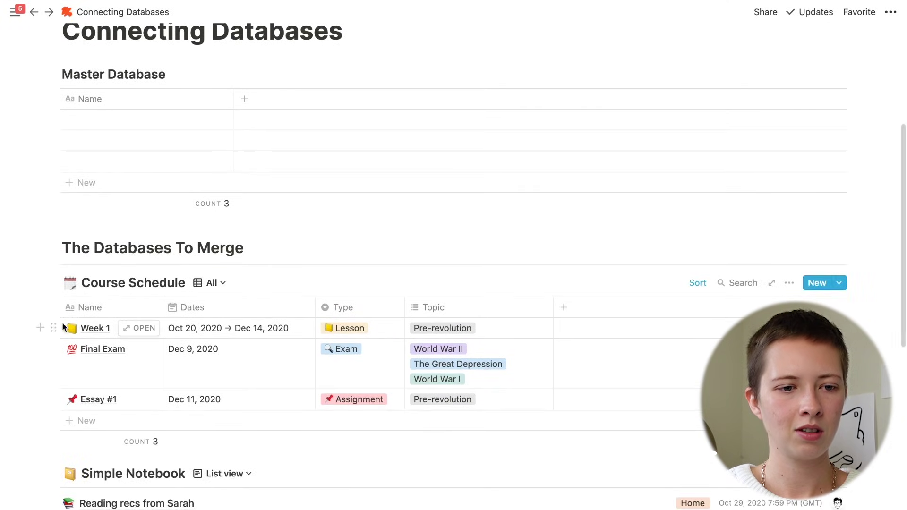
Step: Drag the three Course Schedule entries (Week 1, Final Exam, Essay #1) into Master Database
left_click_drag(28, 329, 114, 378)
left_click_drag(53, 327, 89, 110)
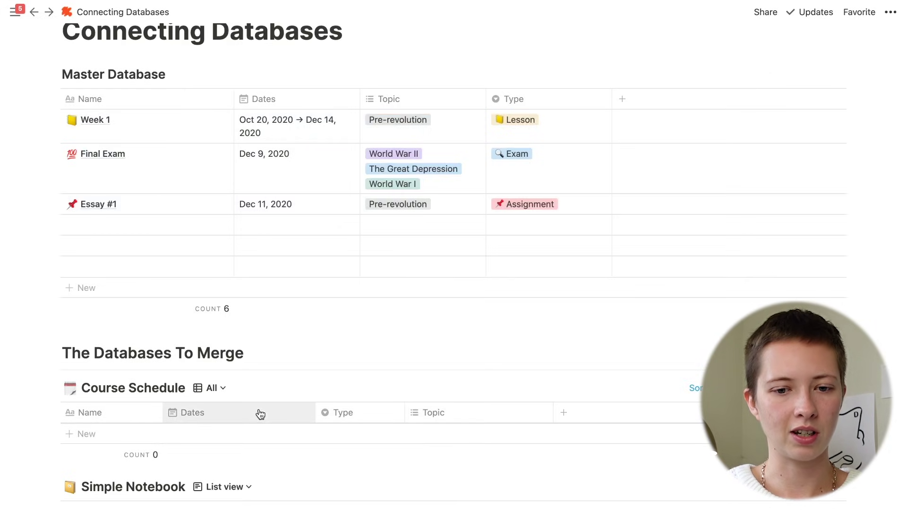
left_click(420, 124)
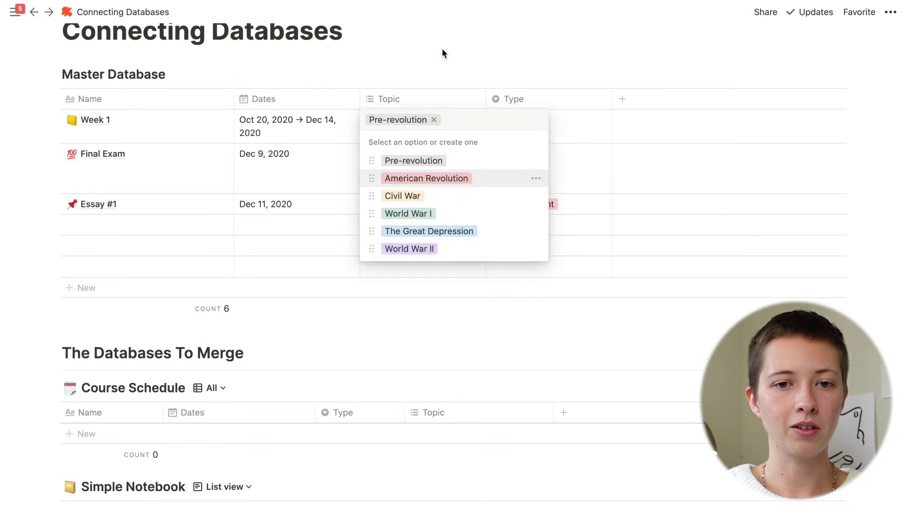
key("Escape")
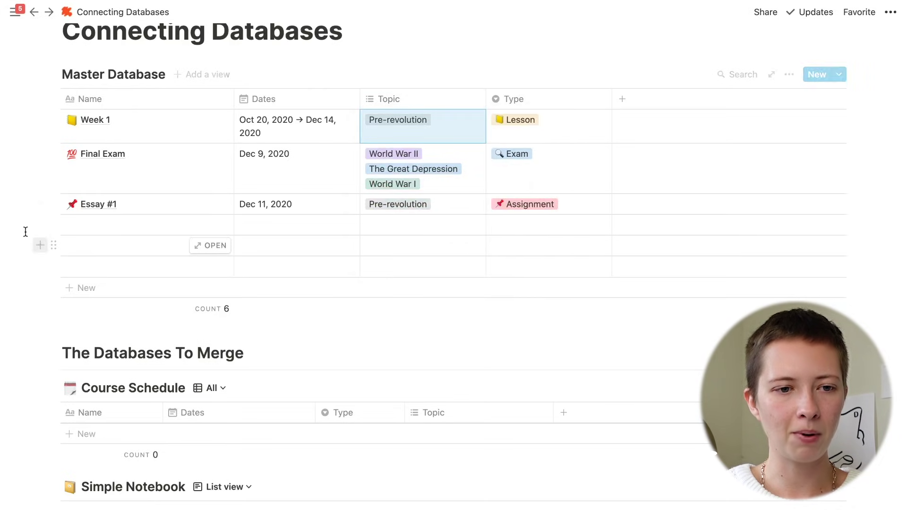
Step: Delete the three empty rows from Master Database
left_click_drag(33, 225, 105, 274)
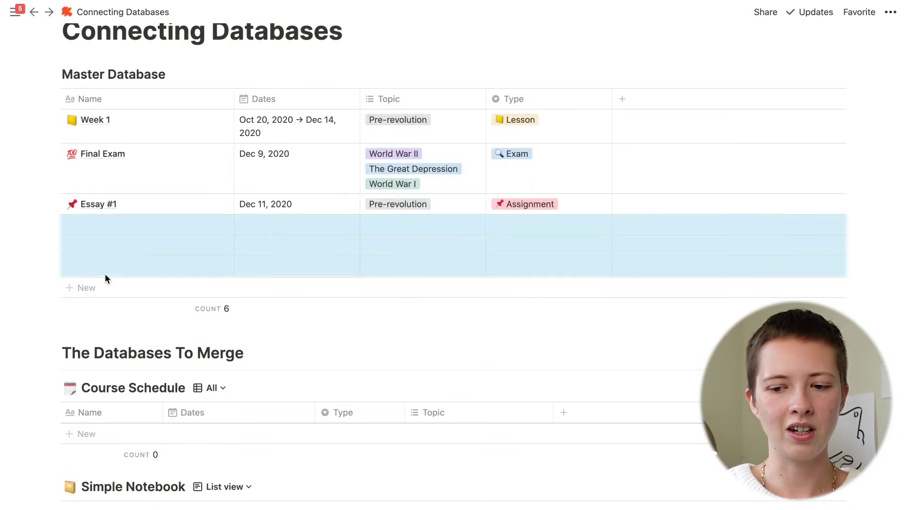
key("Delete")
scroll(454, 264, "down", 3)
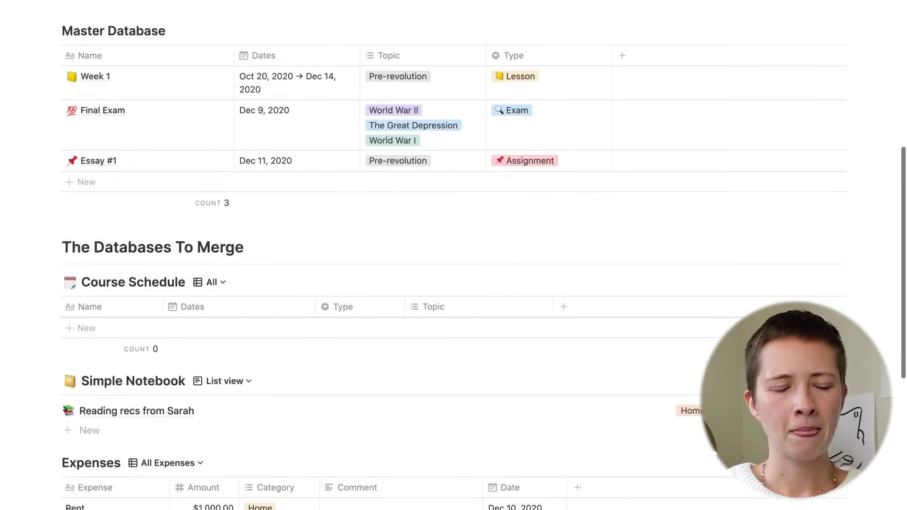
Step: Move the Simple Notebook's reading-recommendations entry to Master Database with Move to
scroll(454, 265, "up", 1)
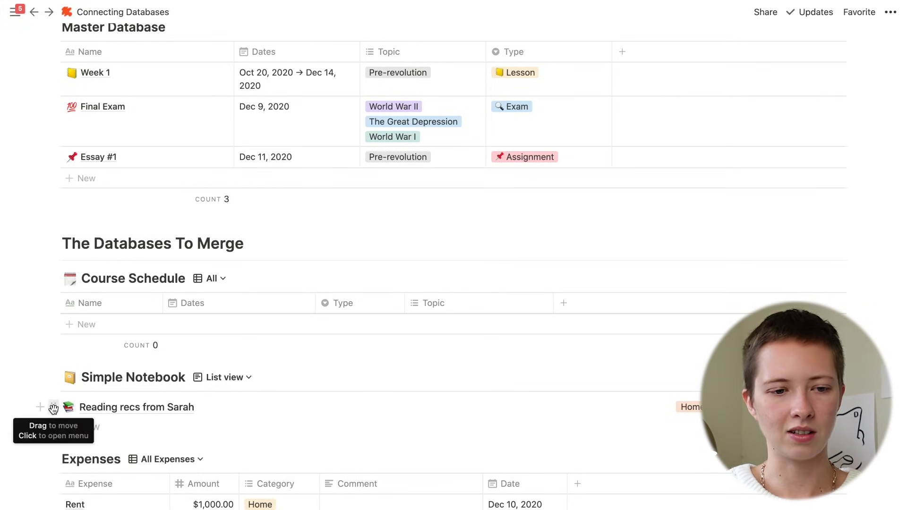
left_click(53, 409)
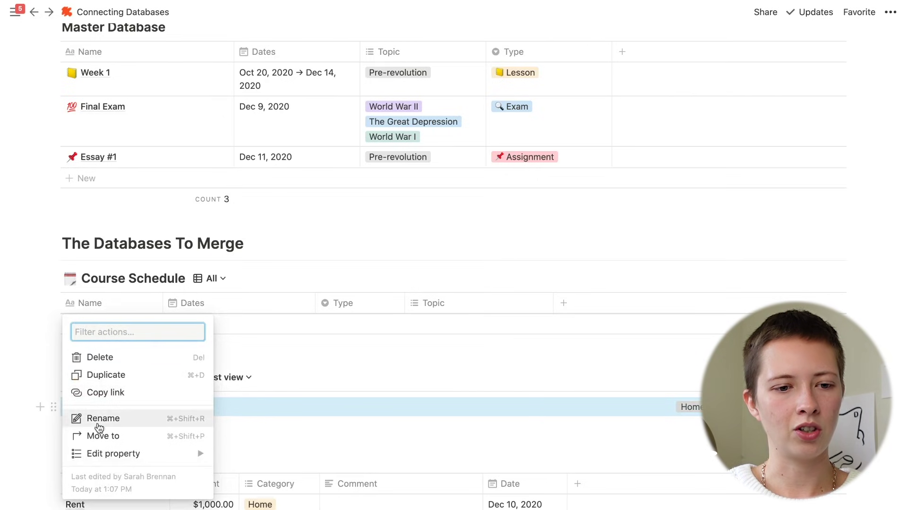
left_click(94, 435)
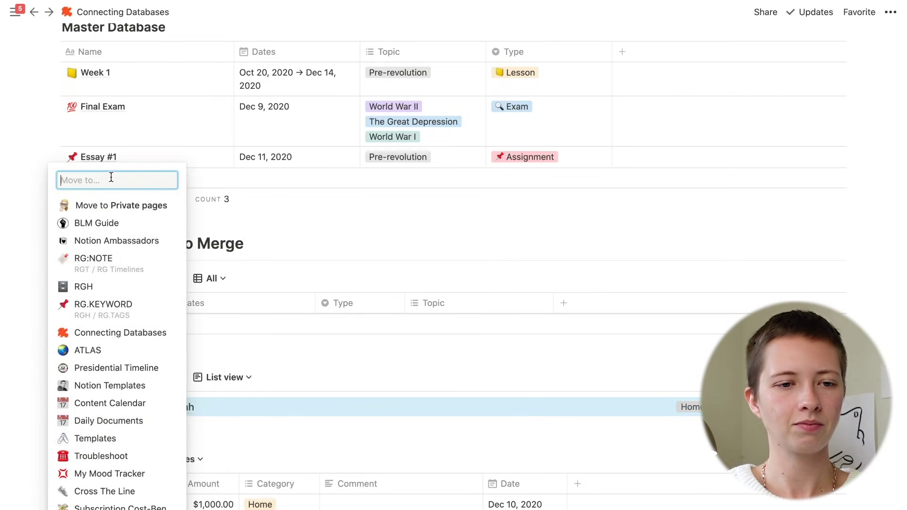
type("Master da")
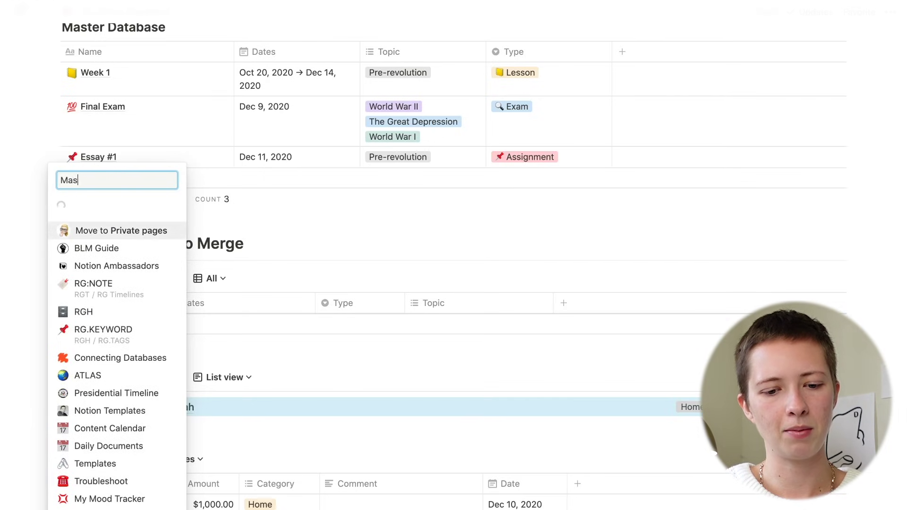
left_click(108, 217)
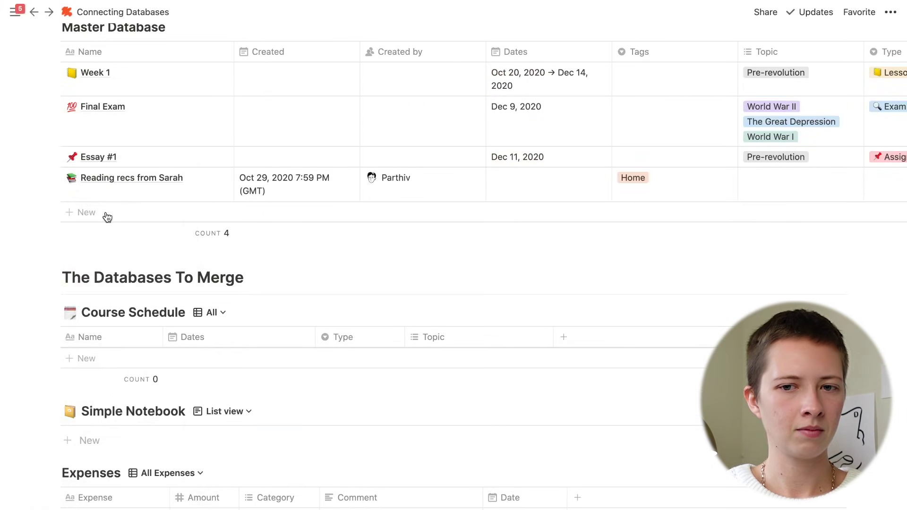
scroll(108, 216, "up", 3)
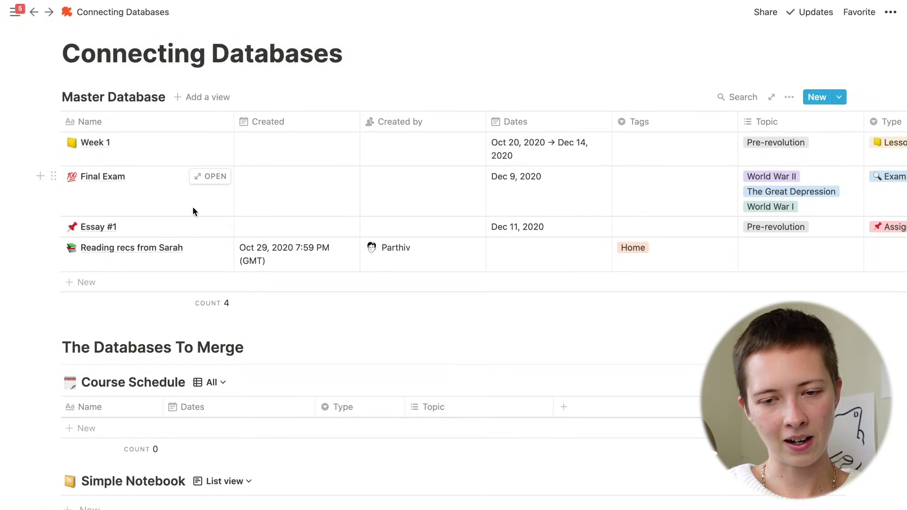
scroll(192, 211, "right", 5)
scroll(193, 211, "left", 5)
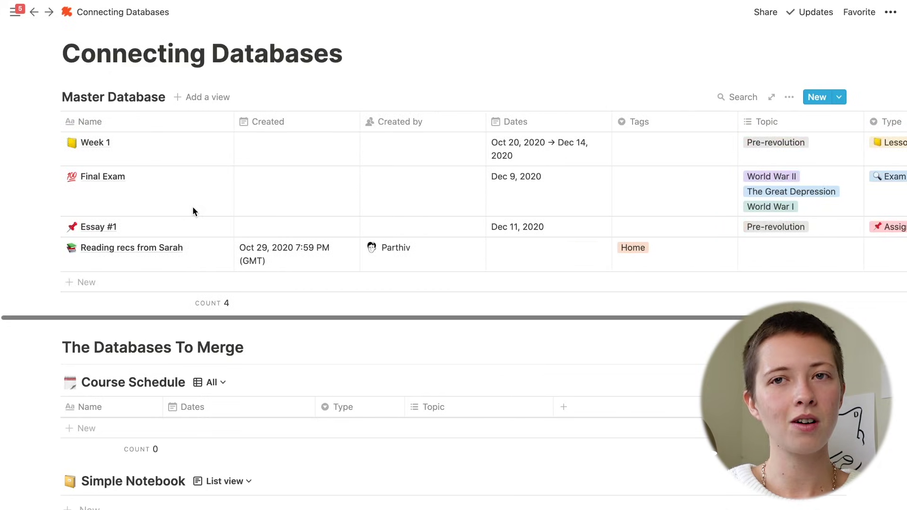
scroll(192, 211, "down", 3)
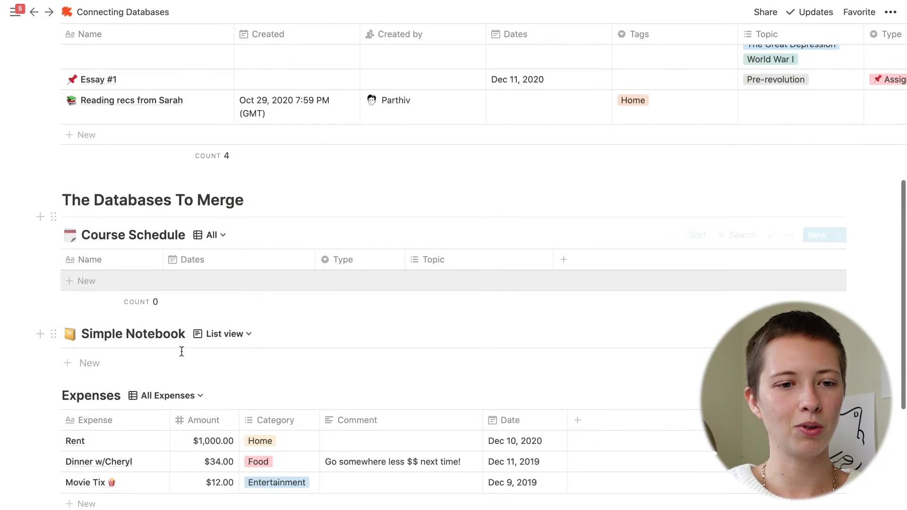
scroll(112, 336, "up", 6)
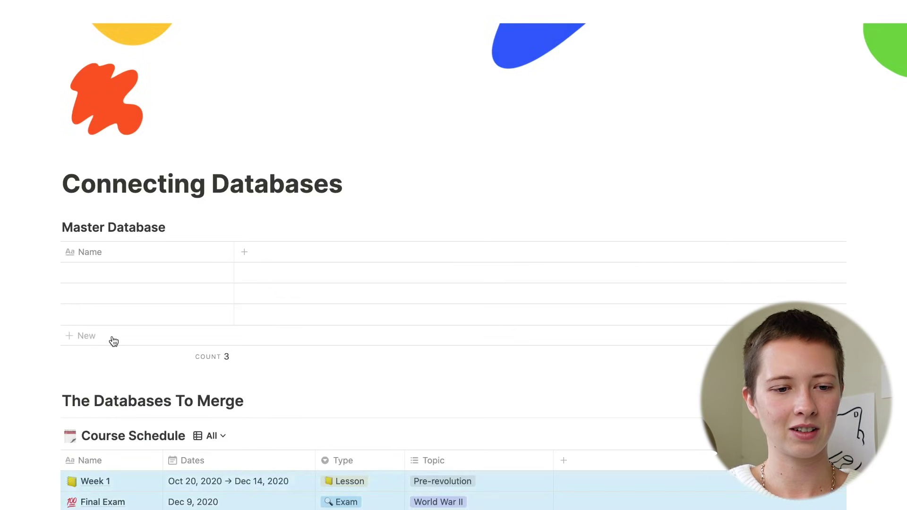
Step: Clear the highlighted Course Schedule row selection after the undo
scroll(237, 295, "down", 3)
left_click(241, 262)
scroll(241, 261, "up", 1)
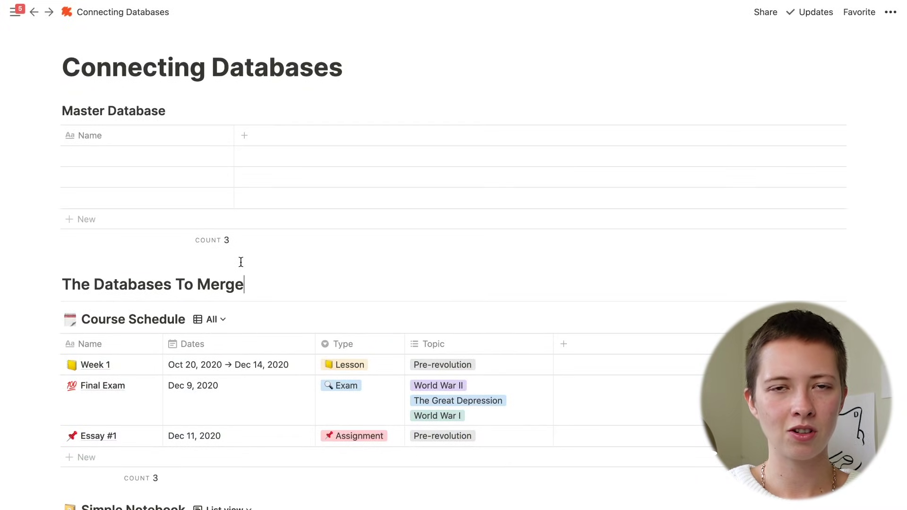
Step: Rename Course Schedule's Dates property to 'Date'
scroll(240, 262, "up", 2)
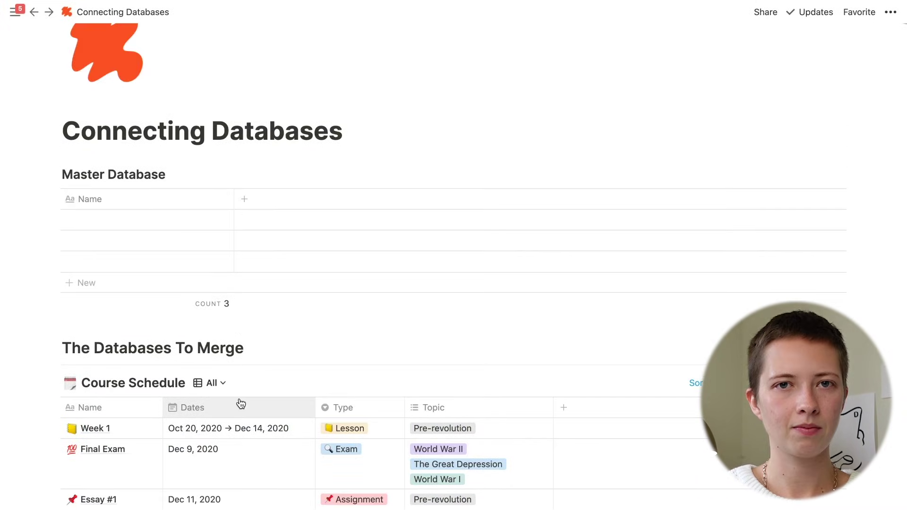
scroll(241, 403, "down", 1)
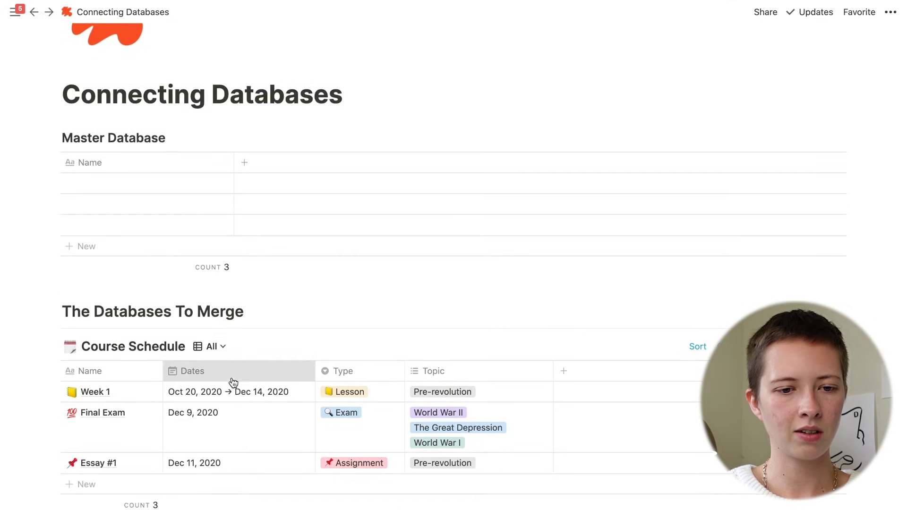
left_click(233, 381)
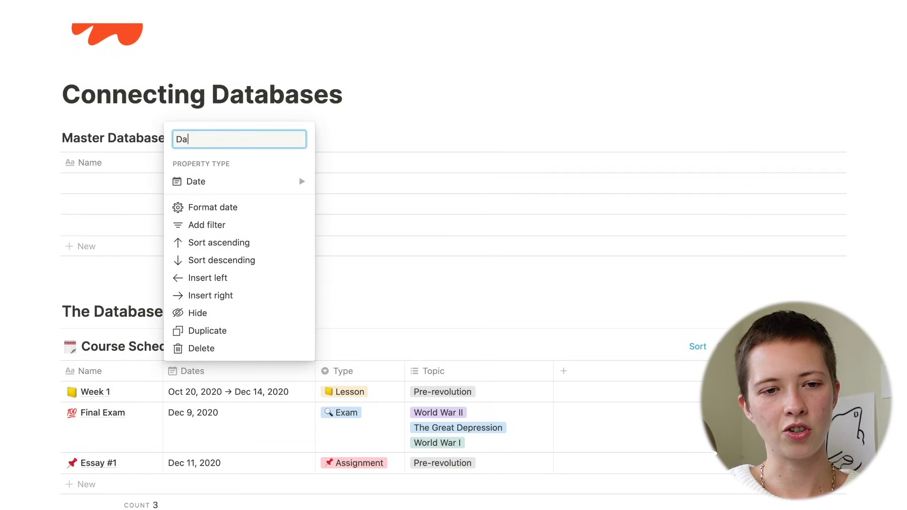
type("Date")
left_click(118, 232)
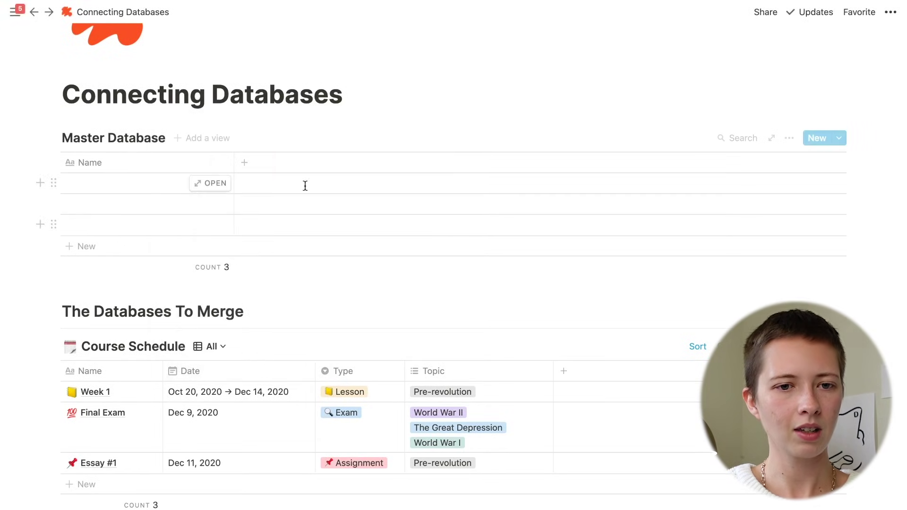
Step: Add a 'Date' property of type Date to Master Database
left_click(272, 164)
type("Date")
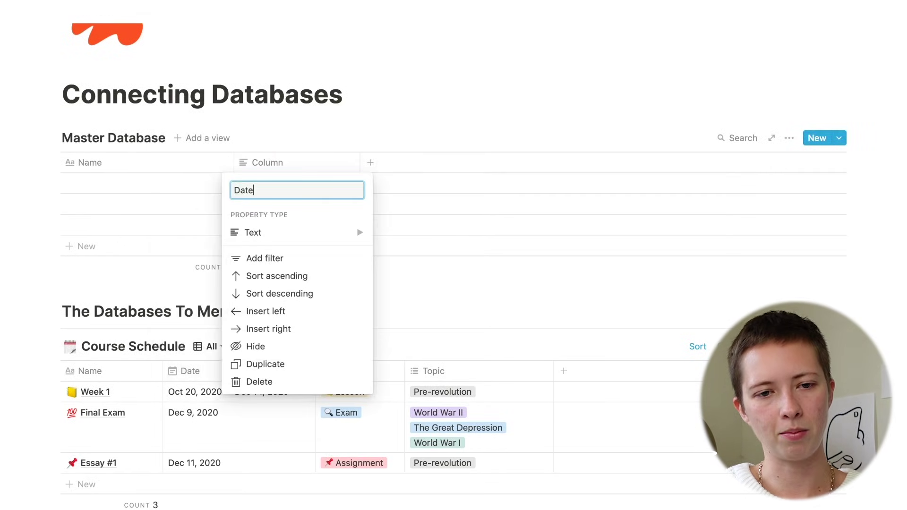
mouse_move(291, 242)
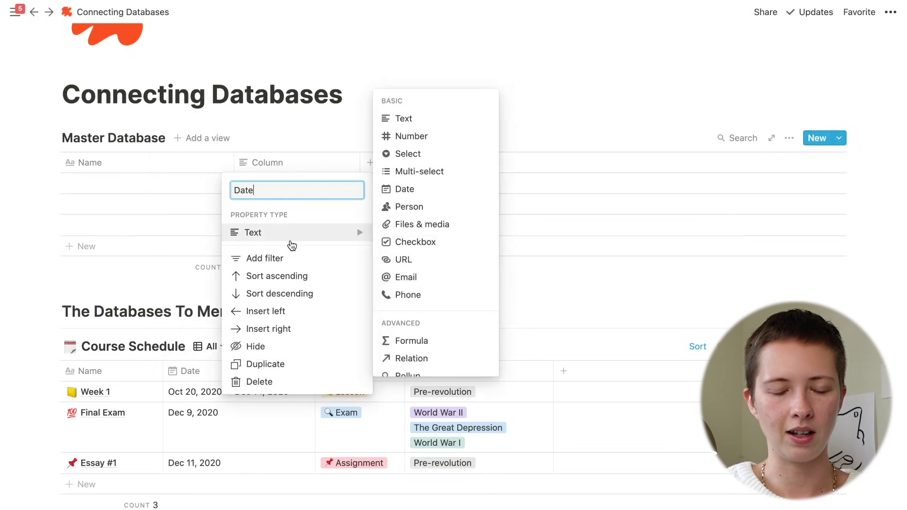
left_click(404, 189)
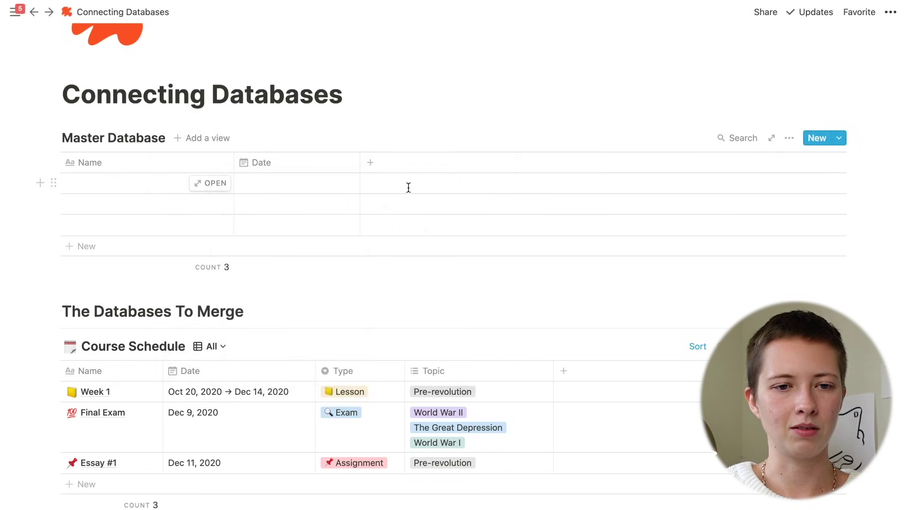
scroll(407, 190, "down", 2)
scroll(407, 192, "up", 3)
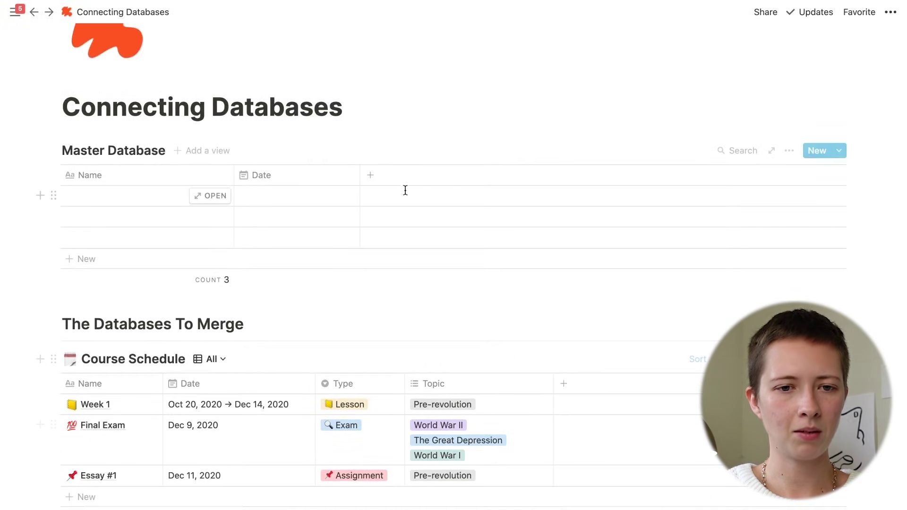
Step: Add Type and Topic text properties to Master Database
left_click(392, 178)
type("Type")
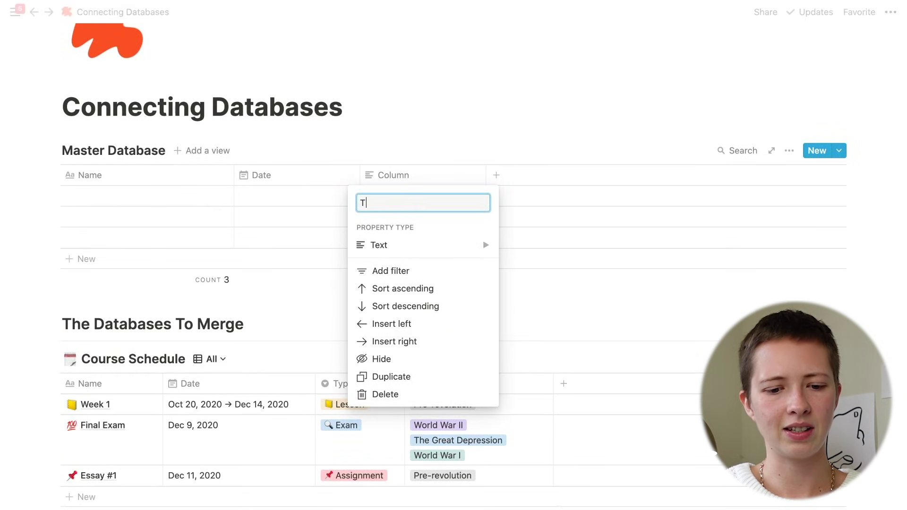
left_click(356, 107)
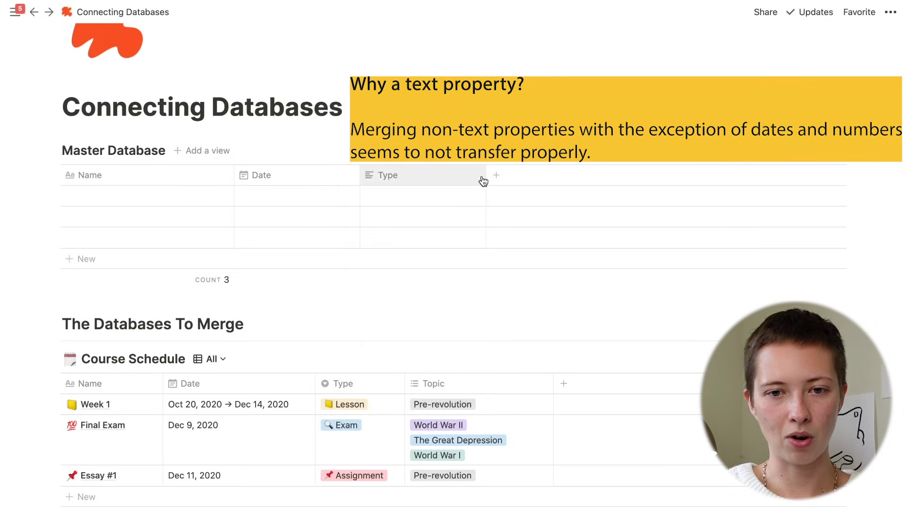
left_click(473, 175)
type("Top")
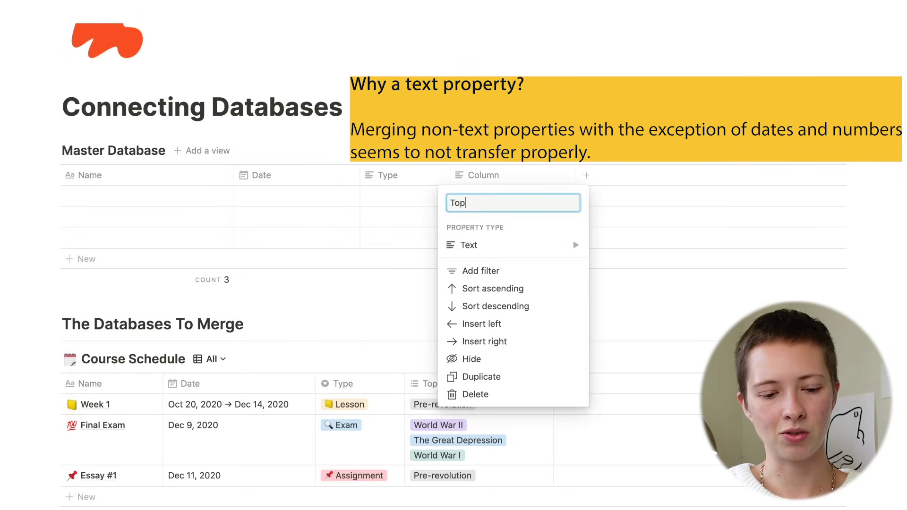
type("ic")
key("Return")
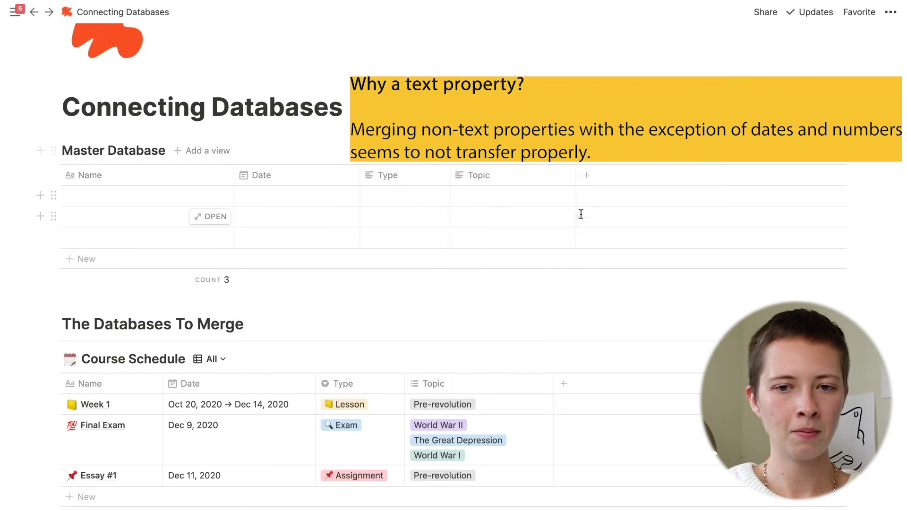
Step: Convert Course Schedule's Type to text and drag its three entries into Master Database
scroll(382, 174, "down", 2)
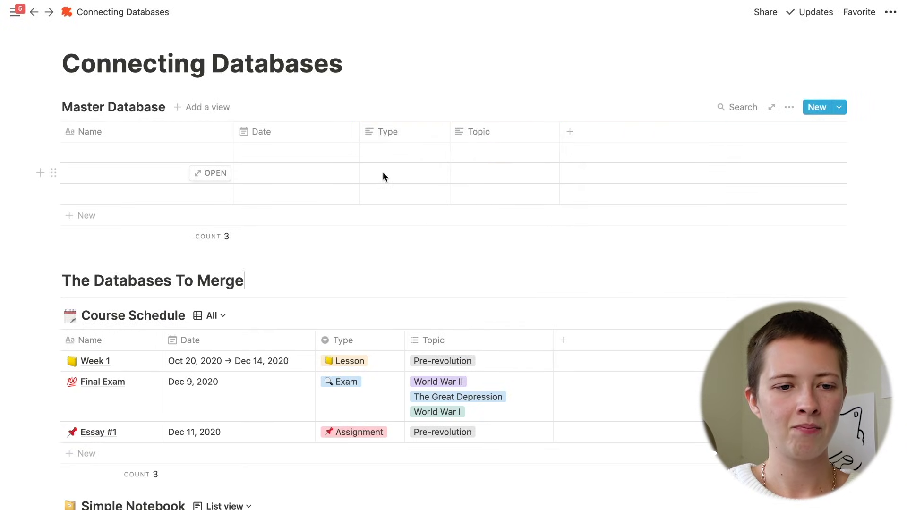
left_click(347, 344)
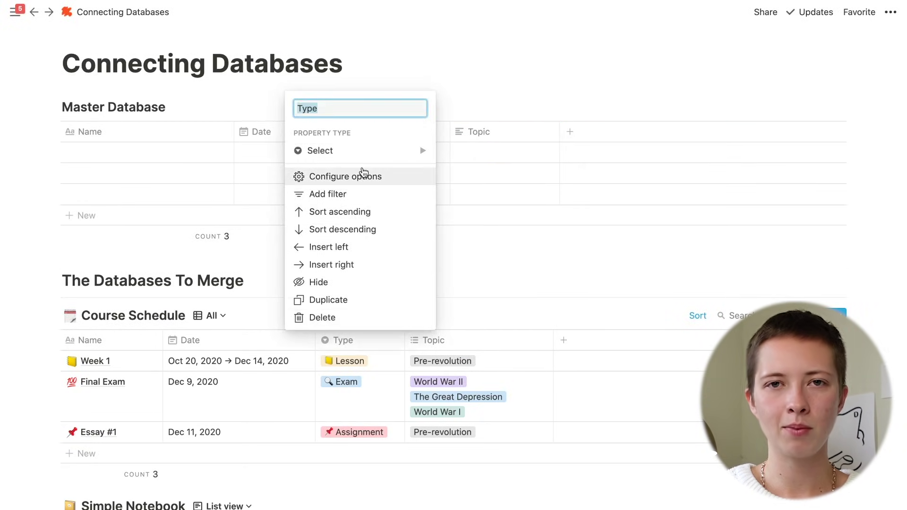
mouse_move(364, 156)
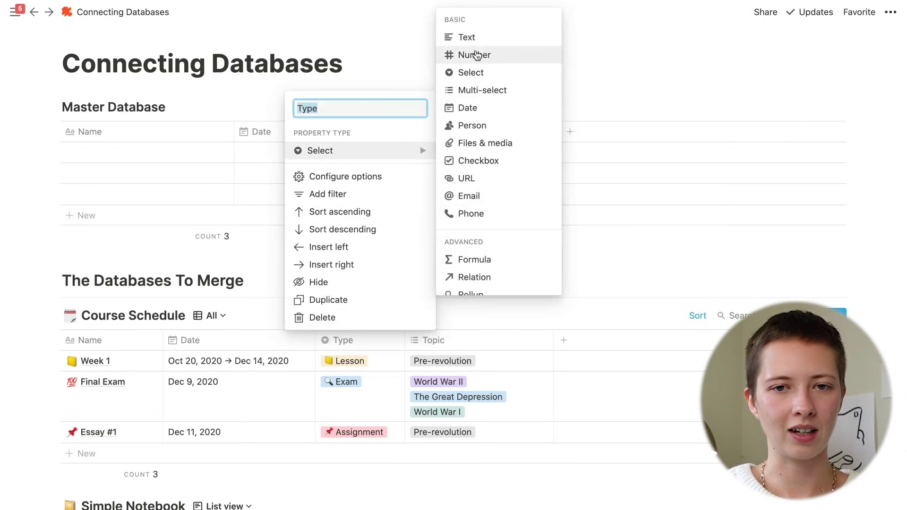
left_click(472, 47)
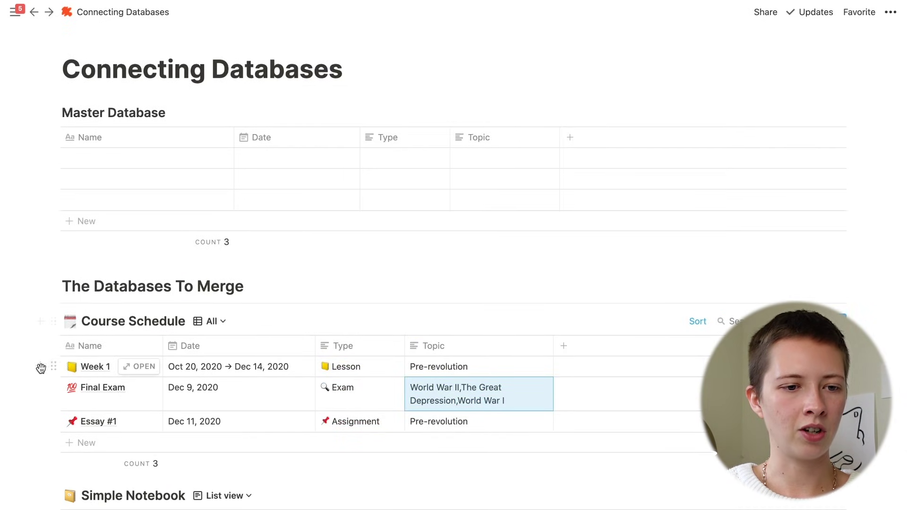
left_click_drag(29, 366, 102, 422)
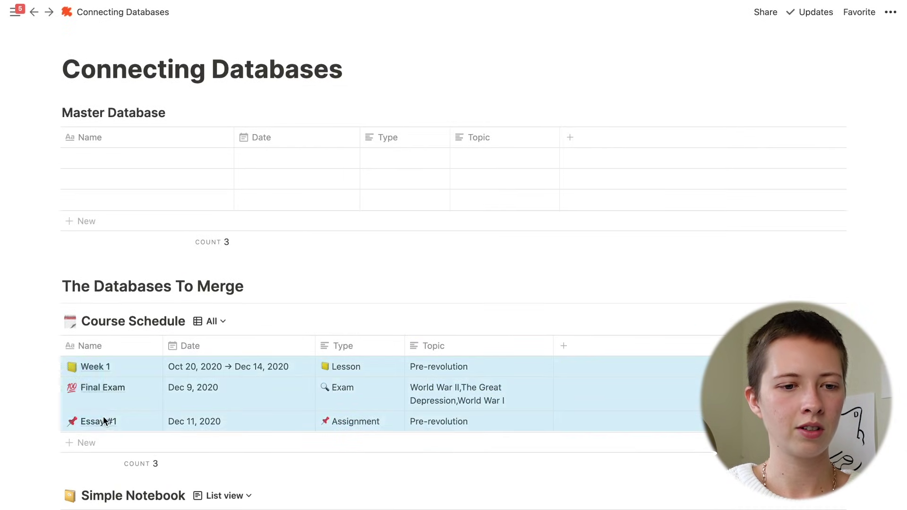
left_click_drag(62, 284, 83, 150)
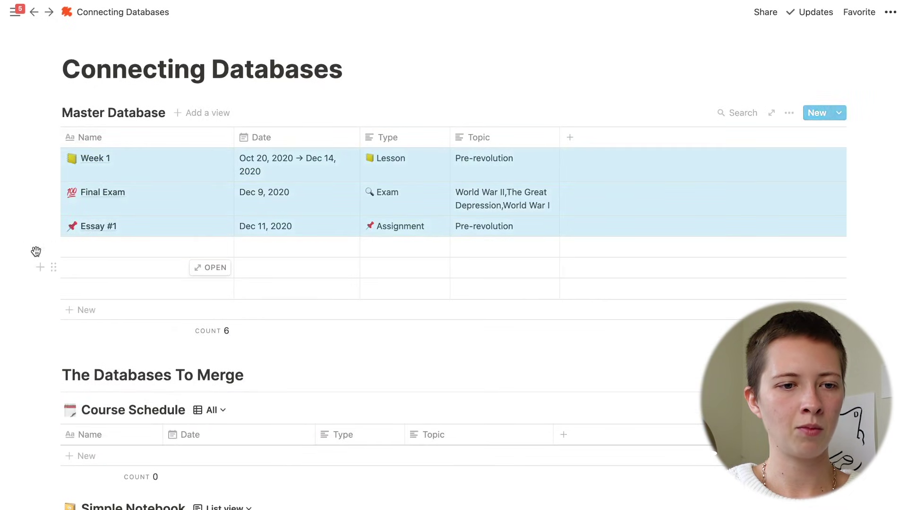
Step: Delete the three empty rows from Master Database
left_click(66, 263)
left_click_drag(66, 264, 84, 288)
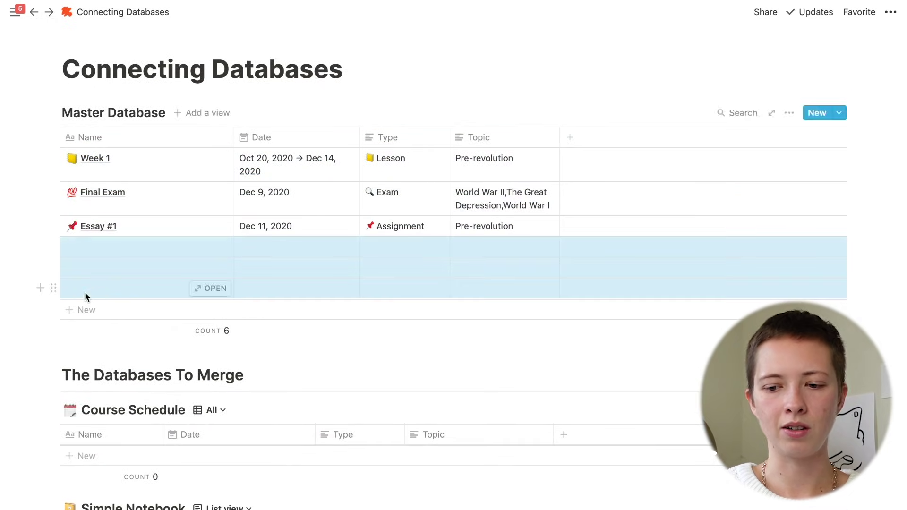
key("BackSpace")
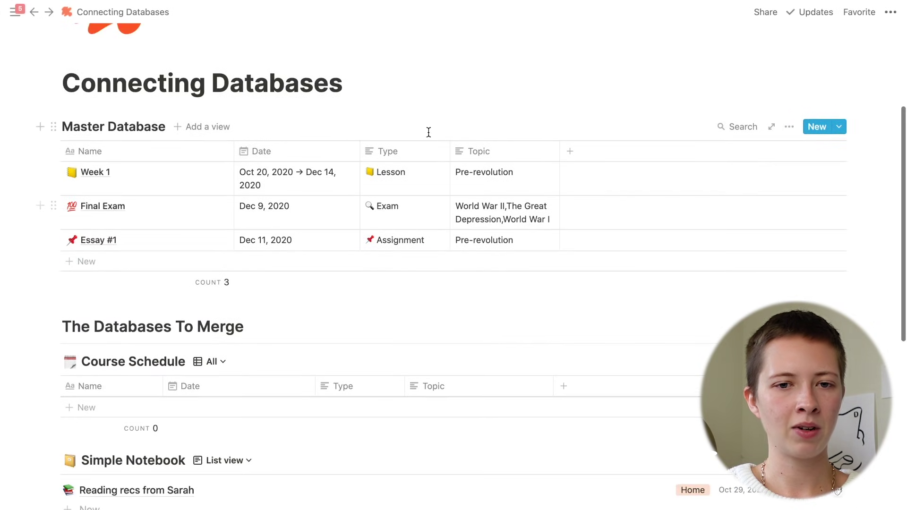
Step: Try Type as Select and Topic as Multi-select, then undo back to text
left_click(398, 152)
mouse_move(391, 224)
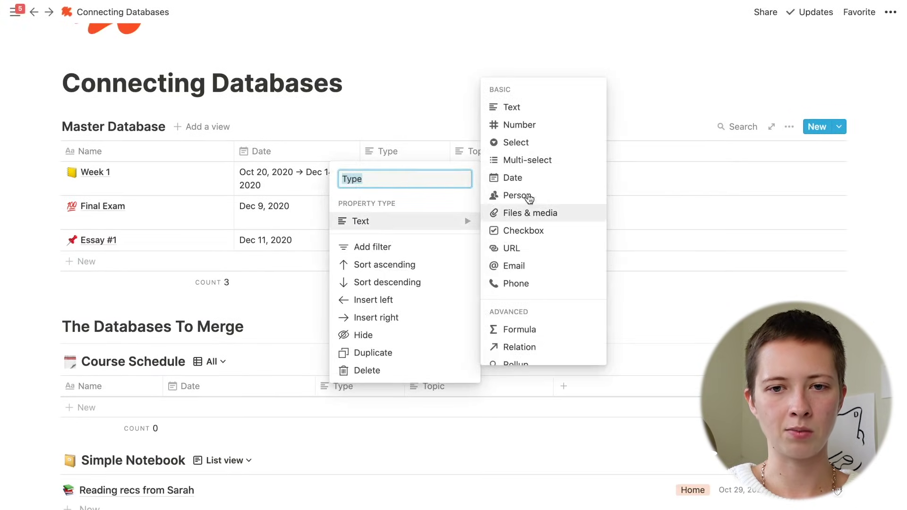
left_click(527, 143)
left_click(491, 150)
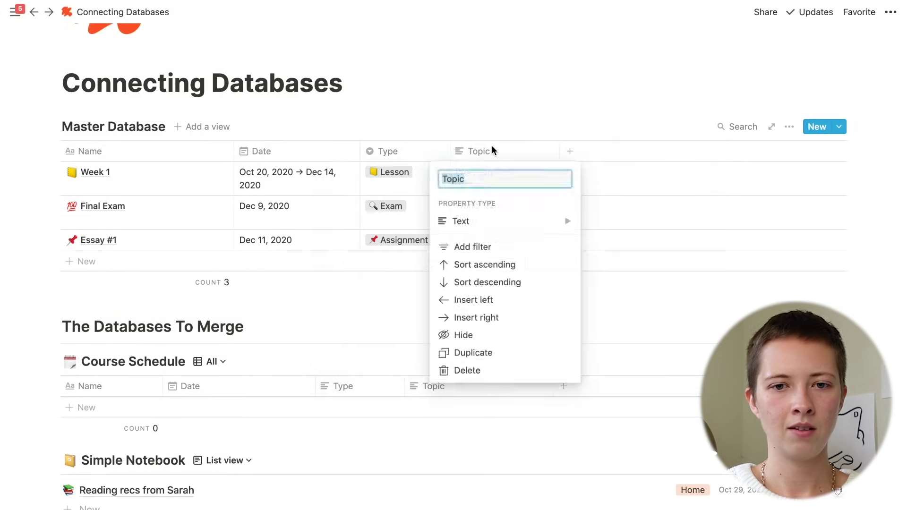
mouse_move(491, 224)
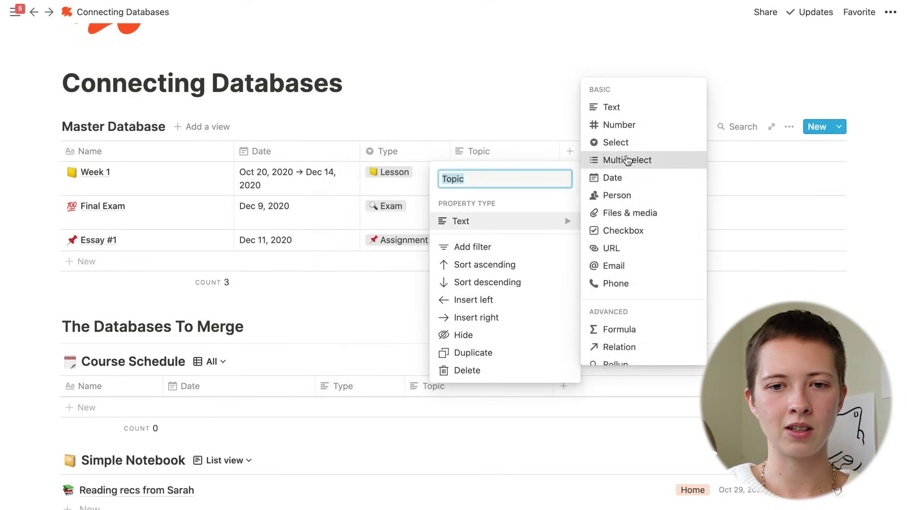
left_click(673, 156)
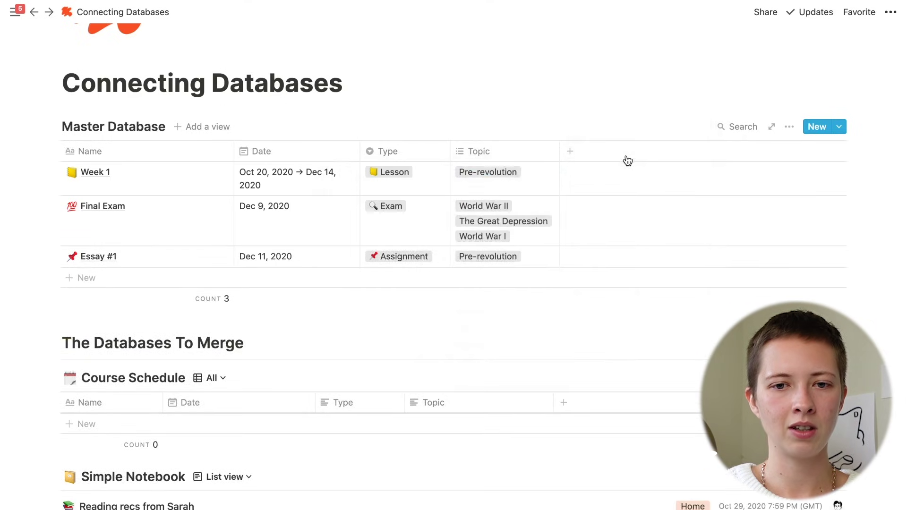
left_click(501, 218)
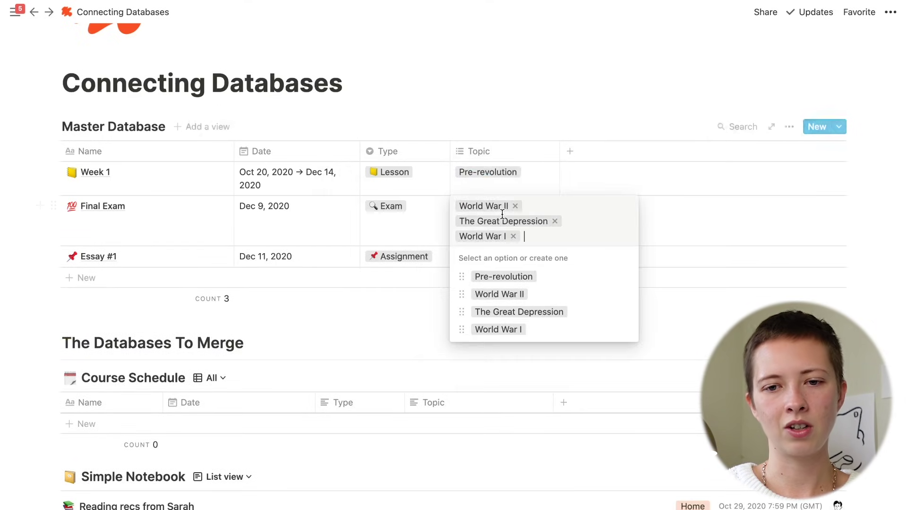
left_click(465, 116)
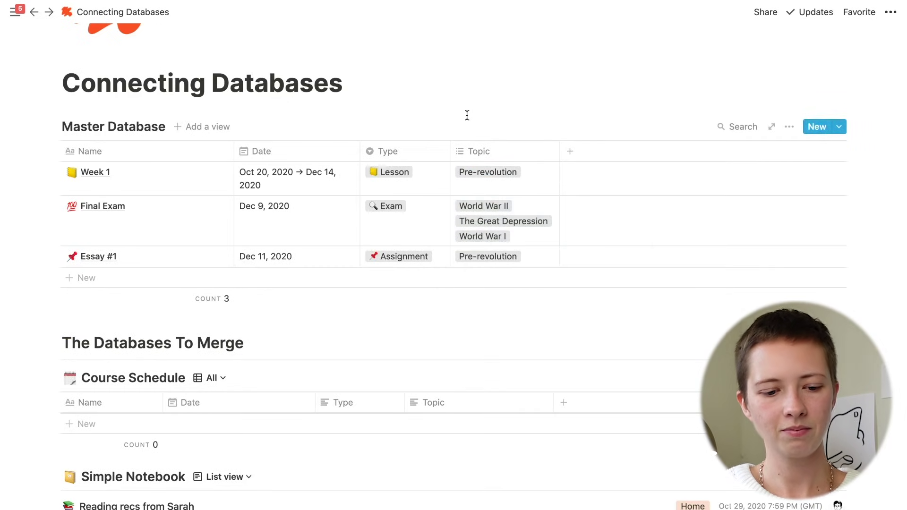
key("ctrl+z")
key("ctrl+z")
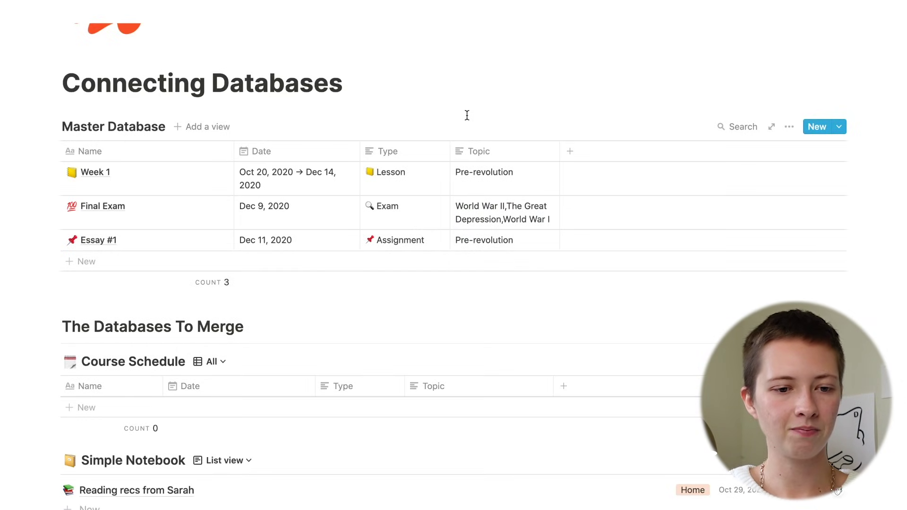
scroll(466, 115, "down", 5)
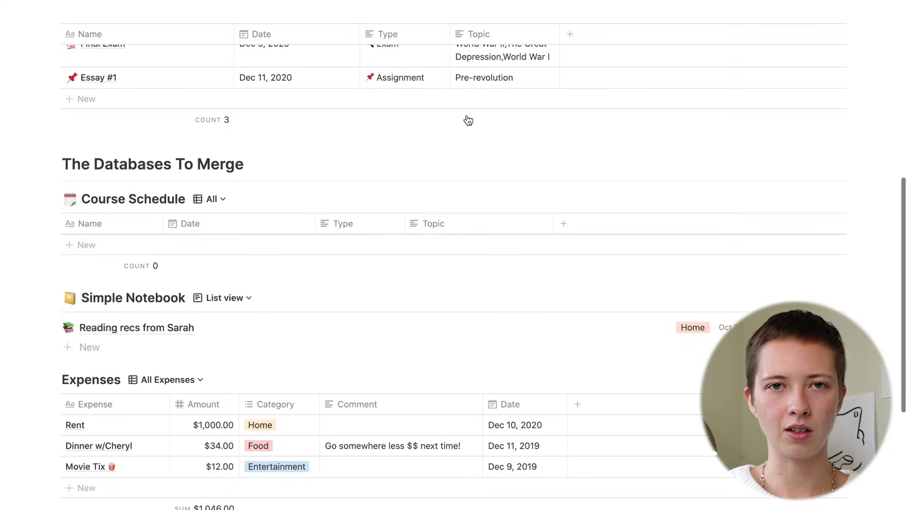
scroll(467, 120, "up", 5)
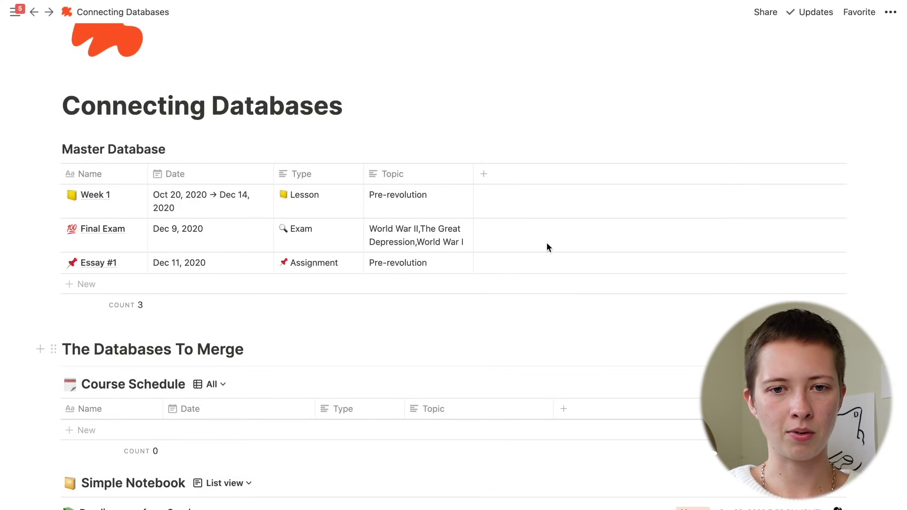
Step: Add a 'Database' select property to Master Database, placed between Name and Date
left_click(789, 151)
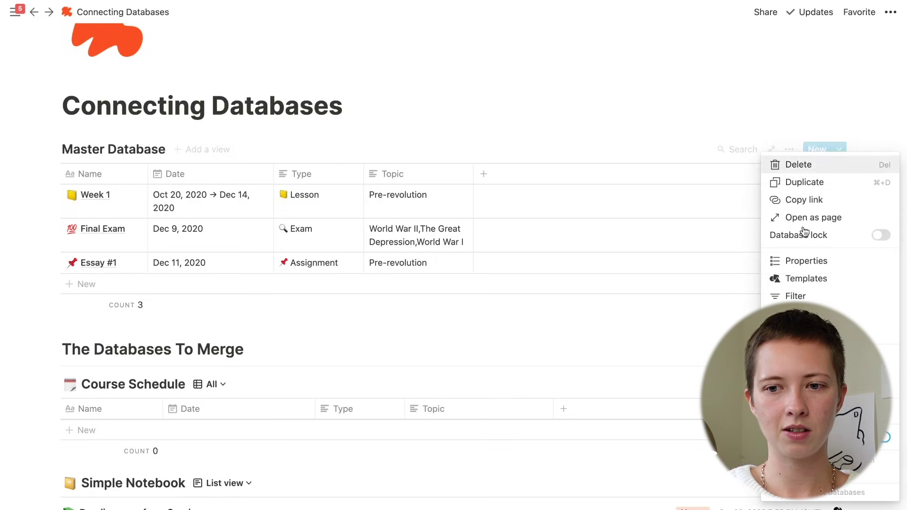
left_click(803, 262)
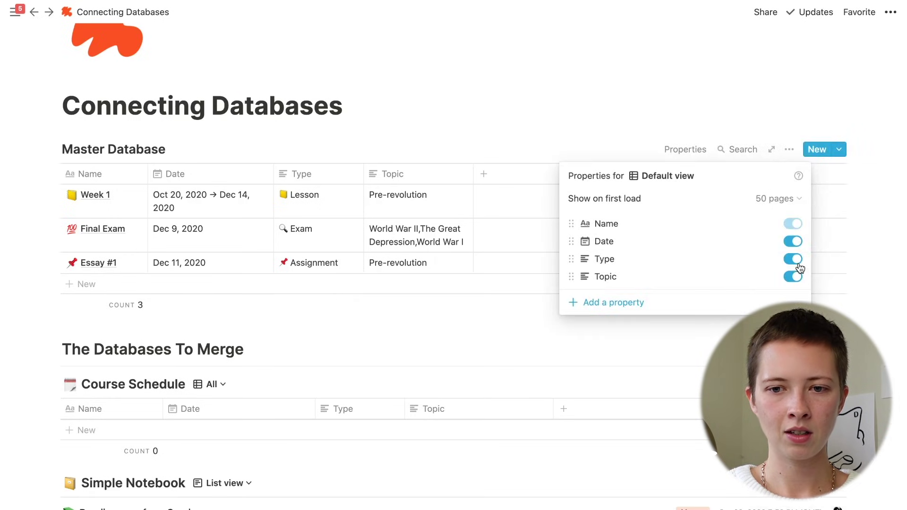
left_click(617, 301)
left_click(487, 228)
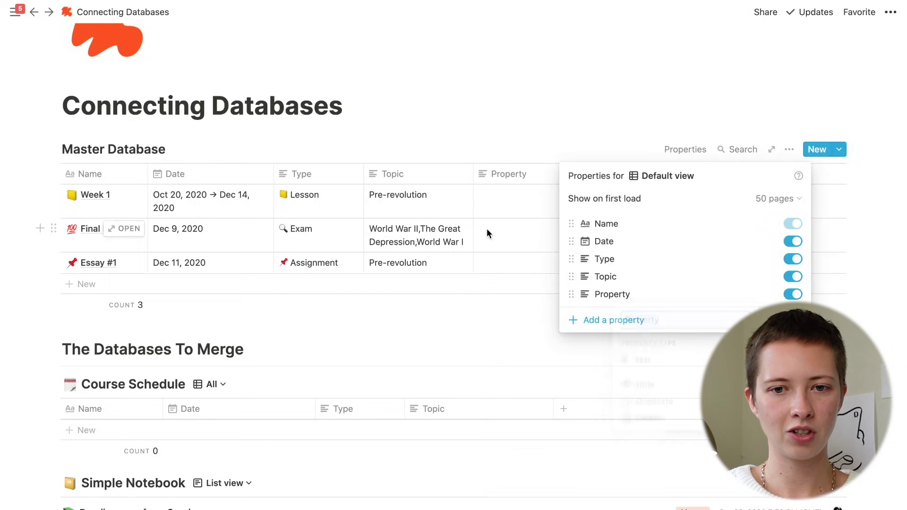
left_click(509, 178)
left_click(509, 175)
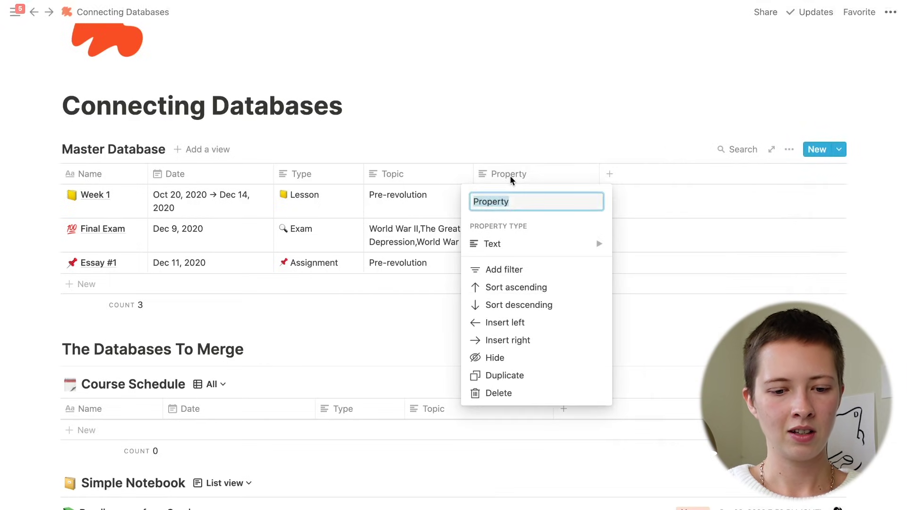
type("Database")
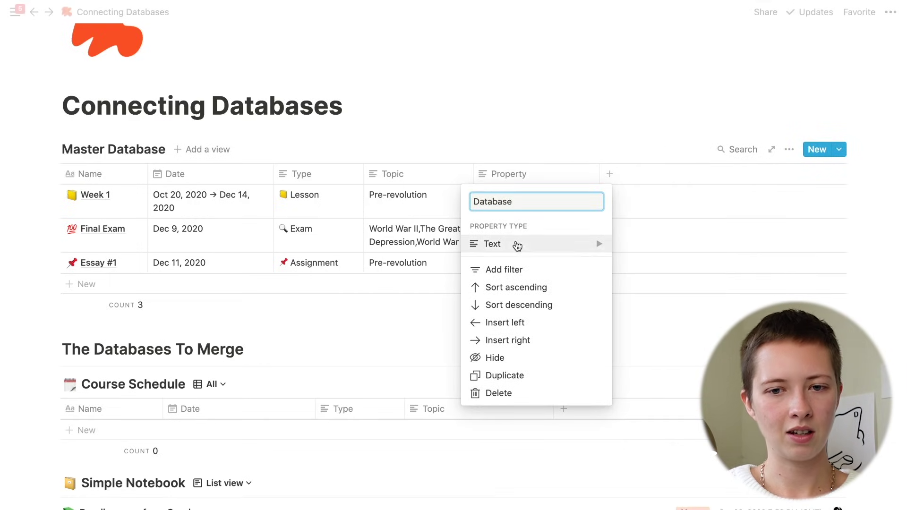
left_click(516, 243)
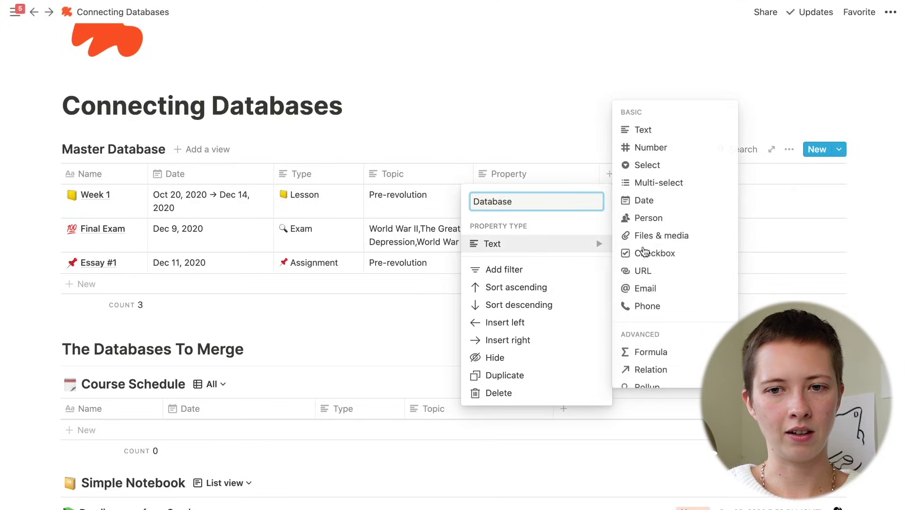
left_click(619, 166)
left_click_drag(520, 178, 208, 185)
Step: Set Database to 'Course Schedule' for Week 1, Final Exam and Essay #1
left_click(201, 210)
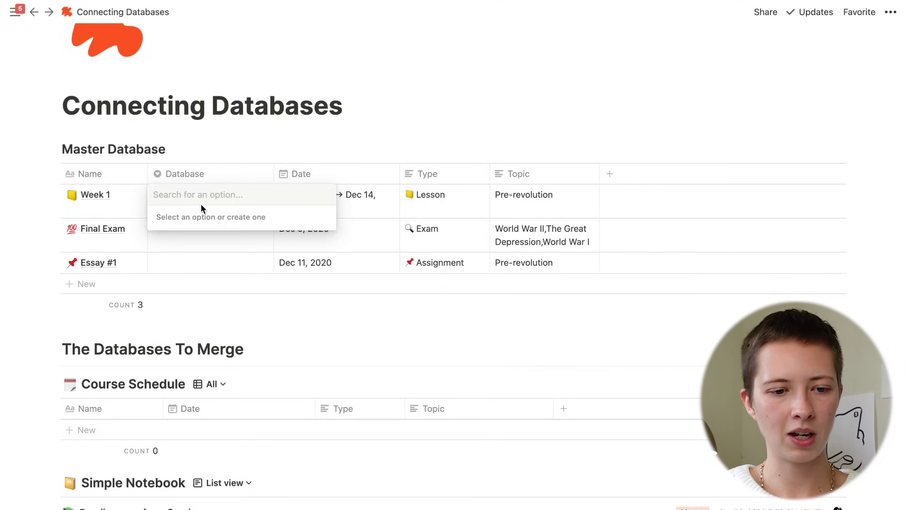
type("Cou")
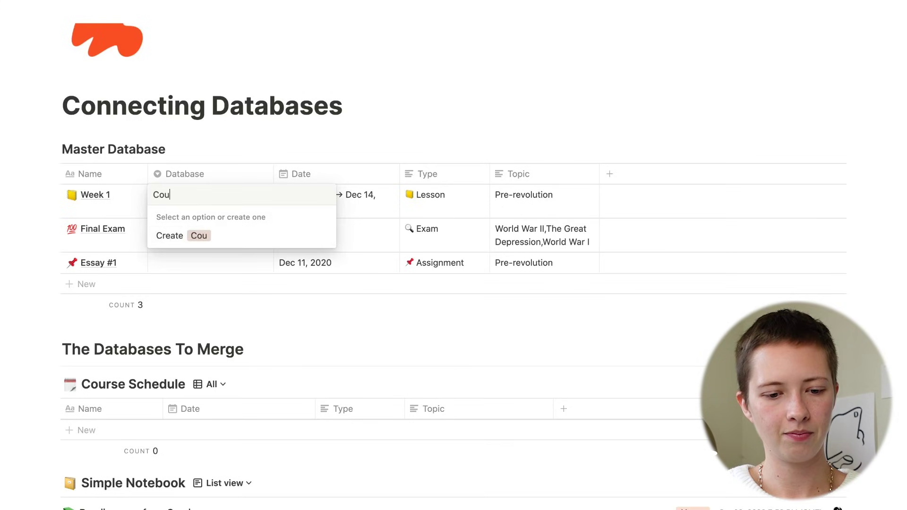
type("rse Schedule")
left_click(176, 235)
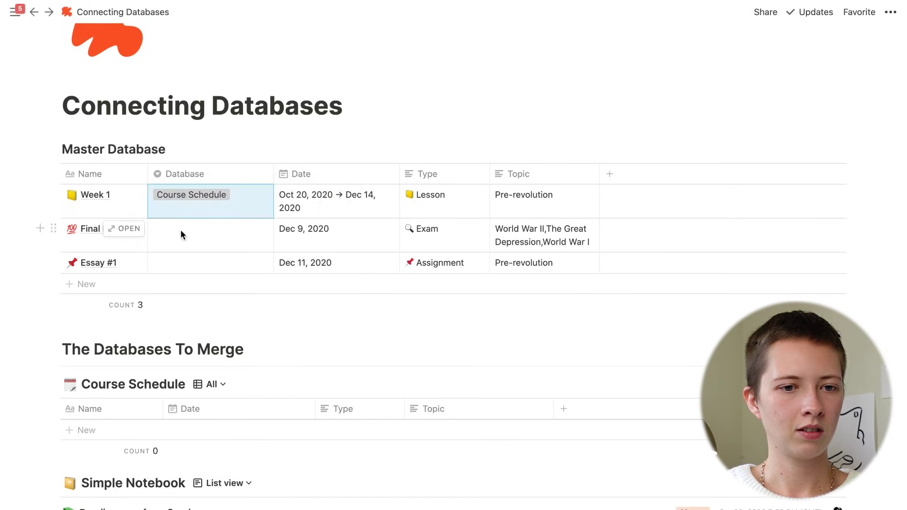
left_click(180, 230)
left_click(195, 269)
left_click(196, 269)
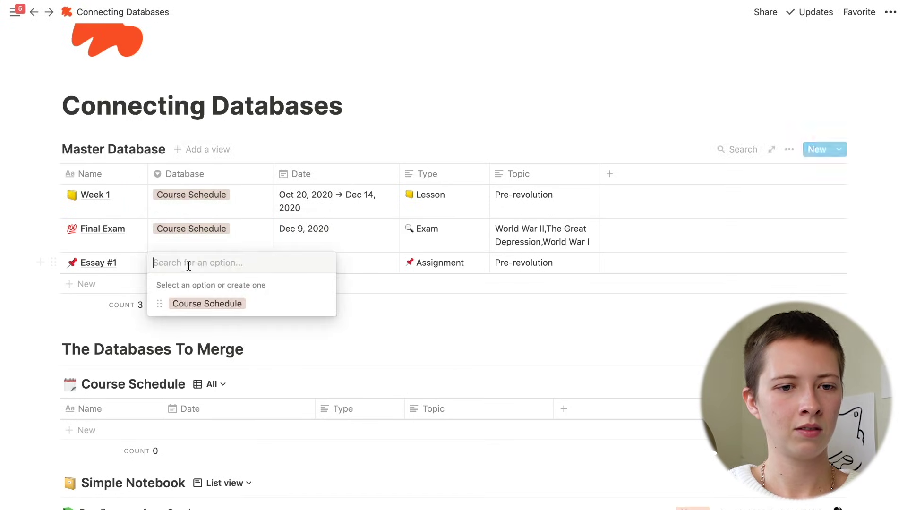
left_click(204, 305)
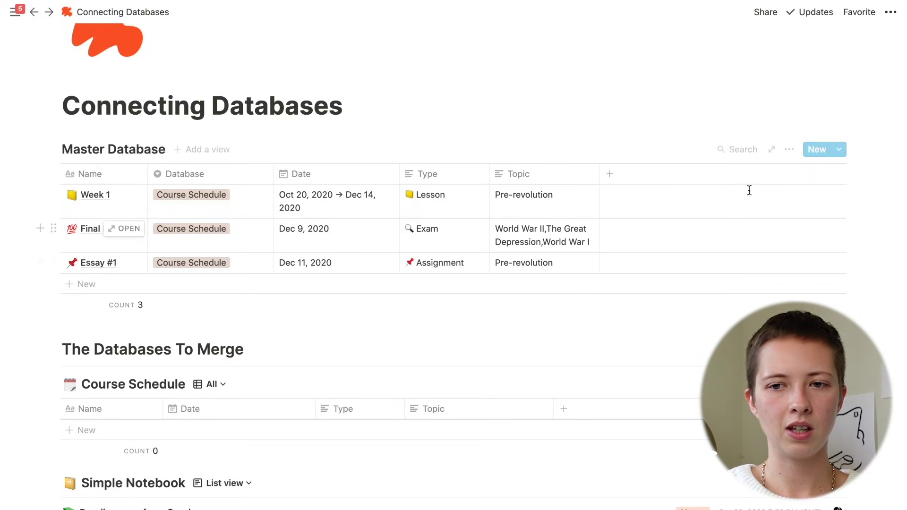
left_click(788, 150)
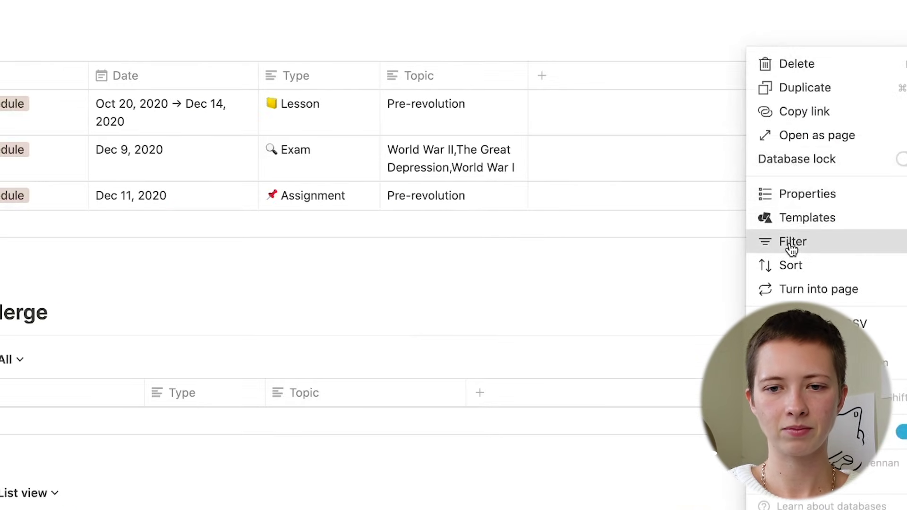
Step: Add a 'Database is' filter with no value to the default view, then start a new view
left_click(792, 243)
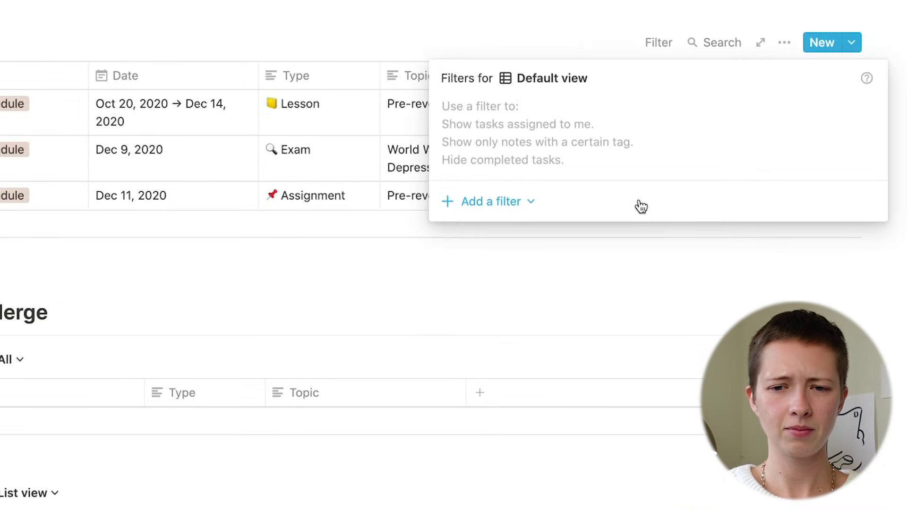
left_click(472, 204)
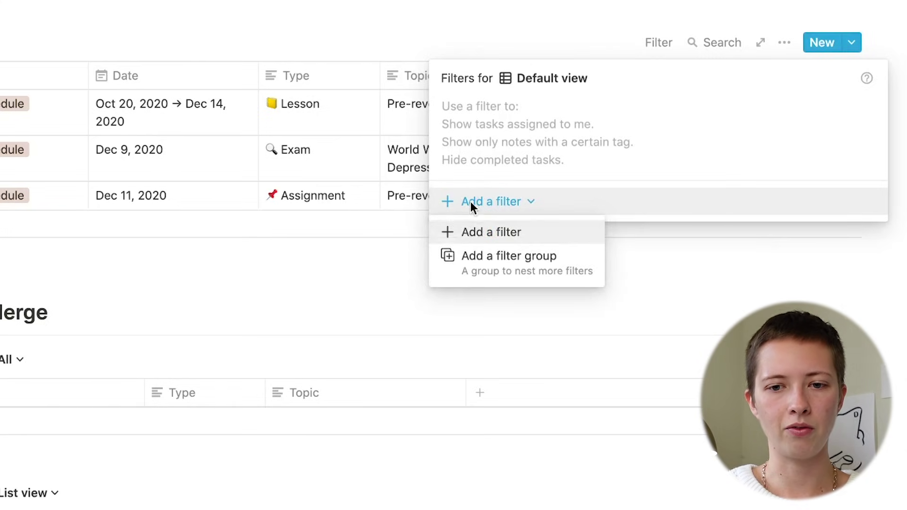
left_click(472, 233)
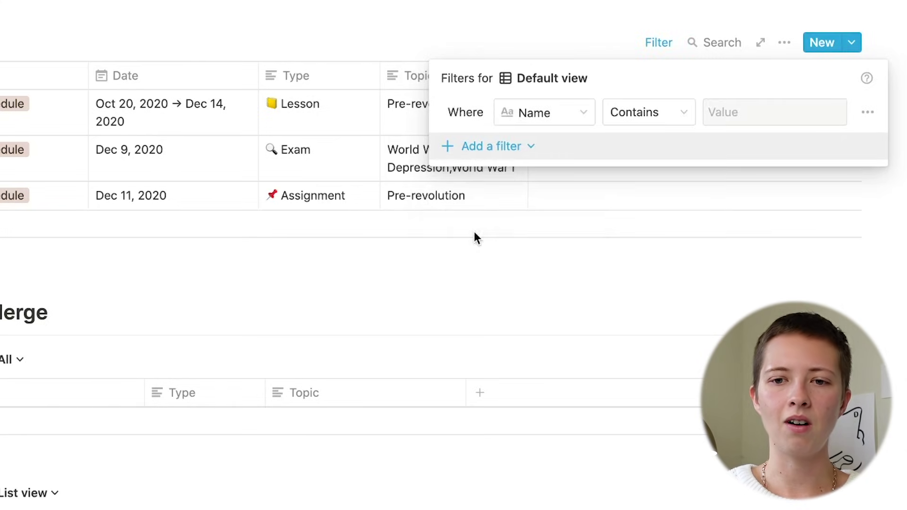
left_click(548, 113)
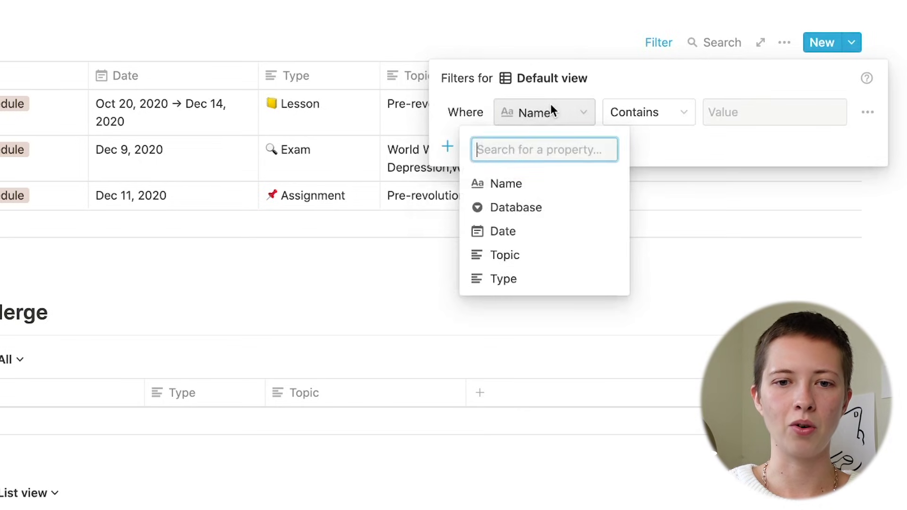
left_click(544, 217)
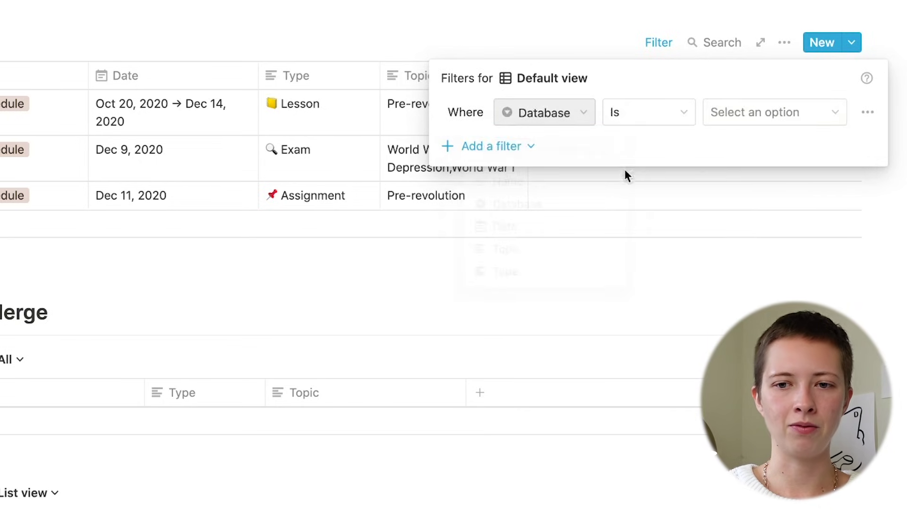
left_click(733, 115)
left_click(745, 227)
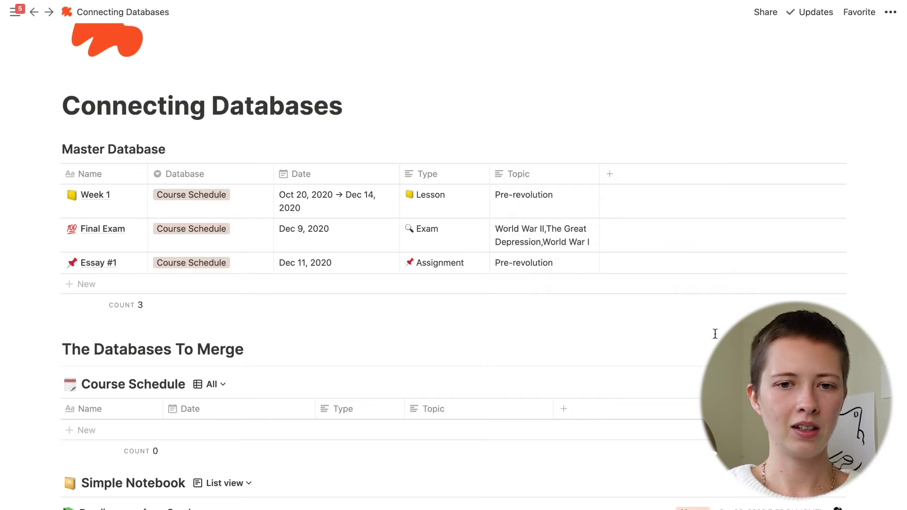
left_click(208, 149)
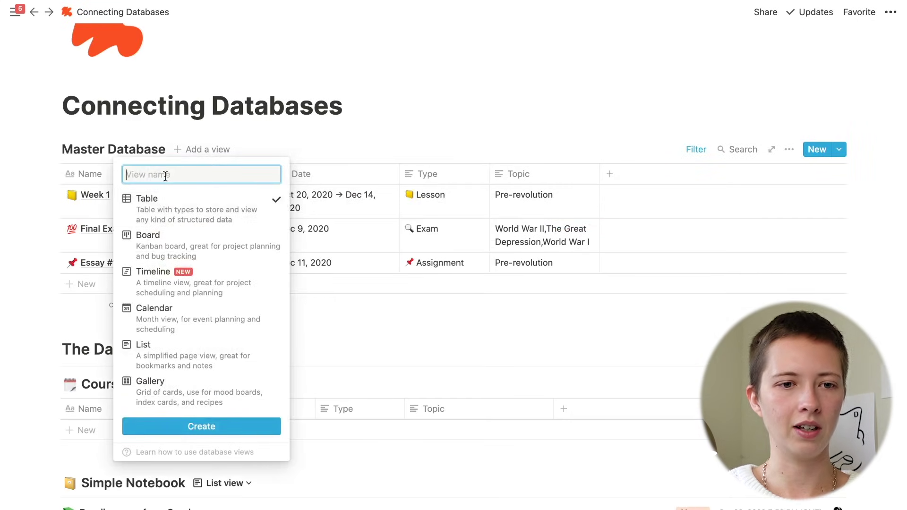
Step: Create a new table view named Simple Notebook
type("Simple No")
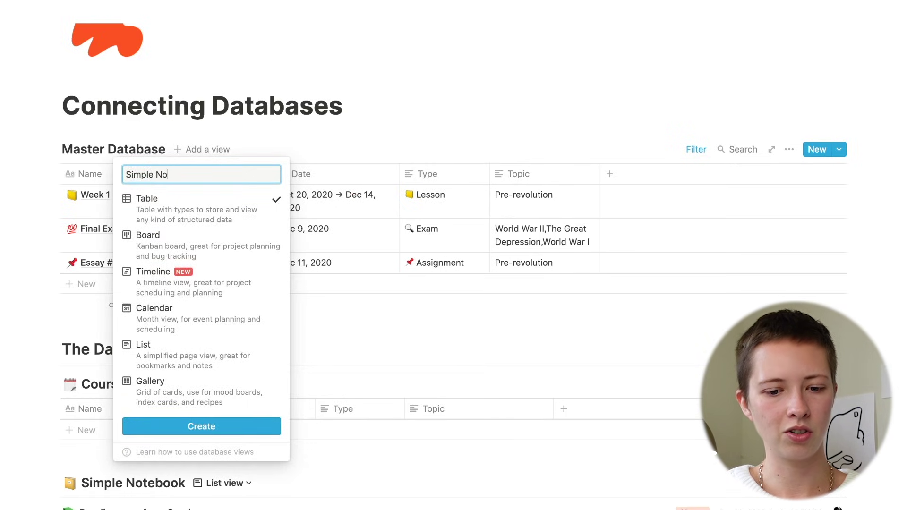
type("tebook")
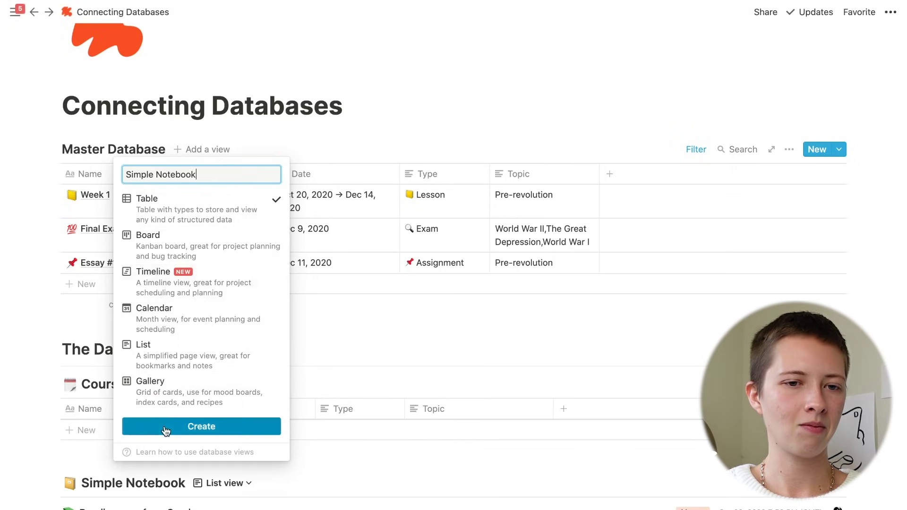
left_click(165, 429)
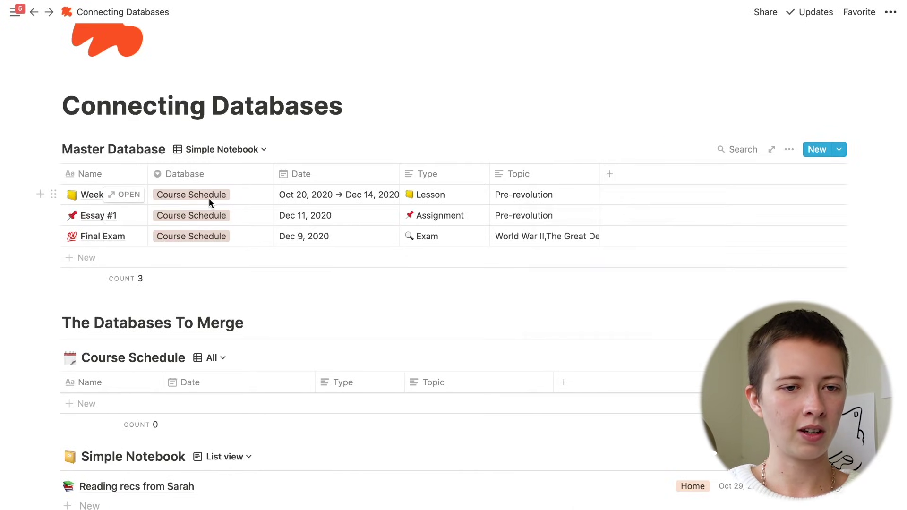
left_click(208, 197)
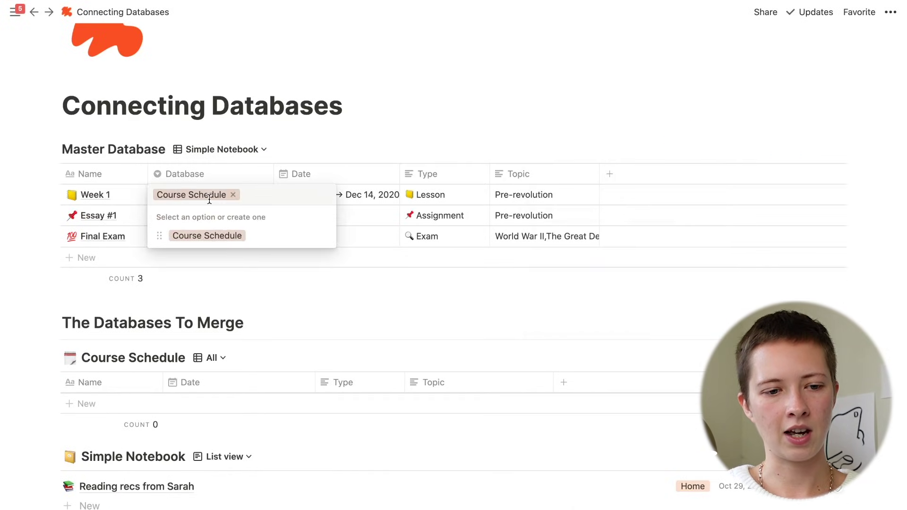
type("Simple No")
key("Escape")
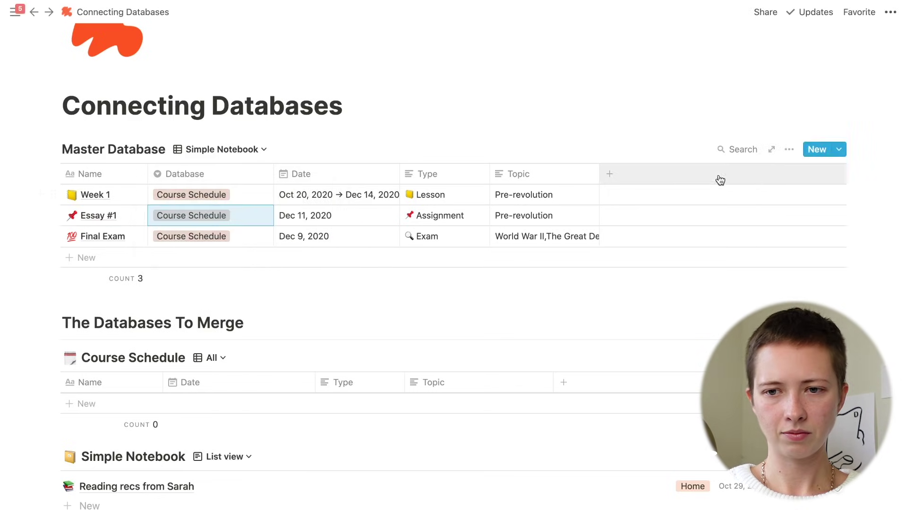
Step: Filter the Simple Notebook view to Database is Simple Notebook
left_click(789, 151)
left_click(806, 294)
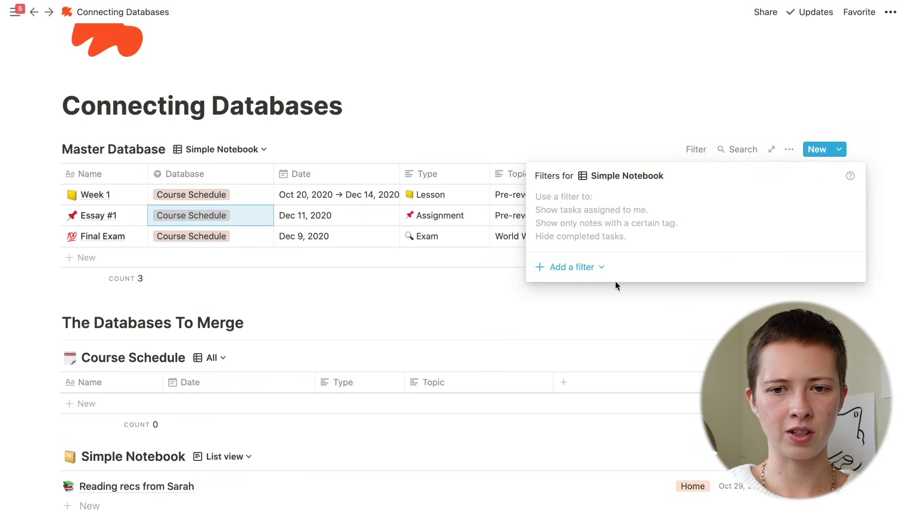
left_click(556, 266)
left_click(555, 290)
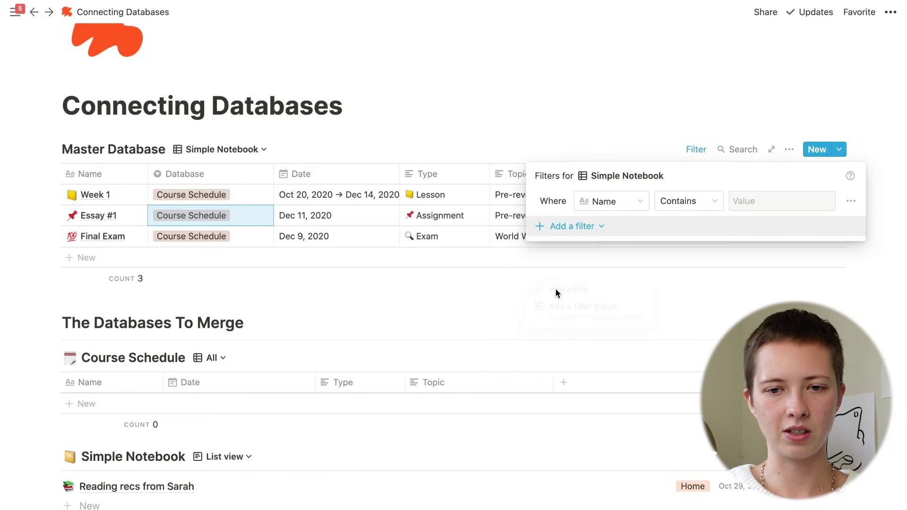
left_click(630, 212)
left_click(606, 271)
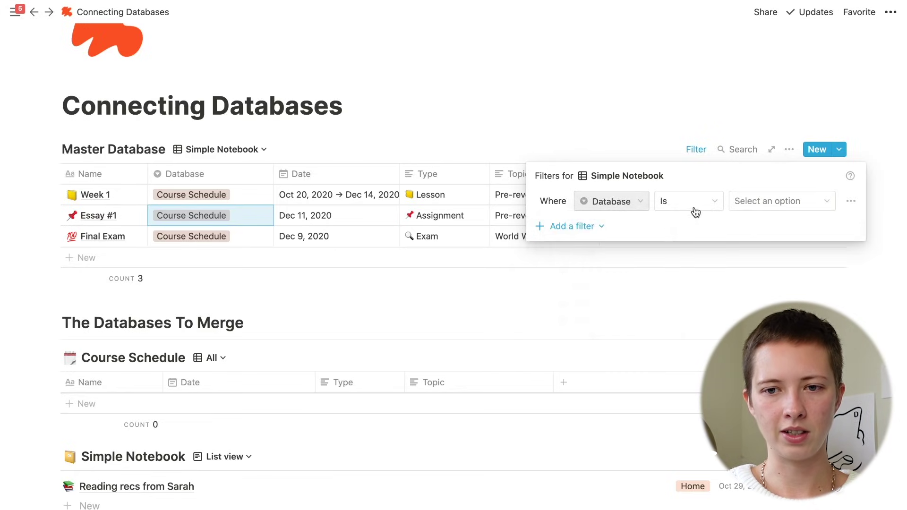
left_click(761, 207)
left_click(756, 286)
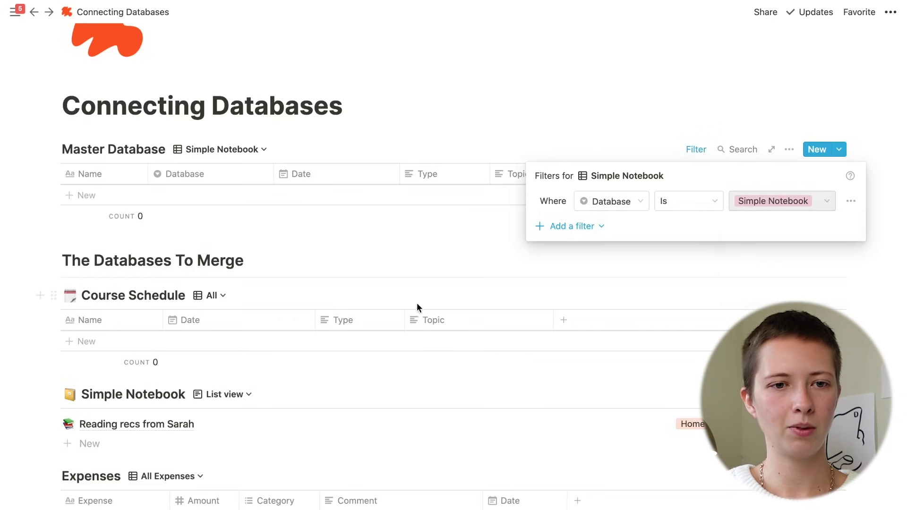
left_click(217, 149)
Step: Rename the default view to Course Schedule and return to the Simple Notebook view
left_click(216, 149)
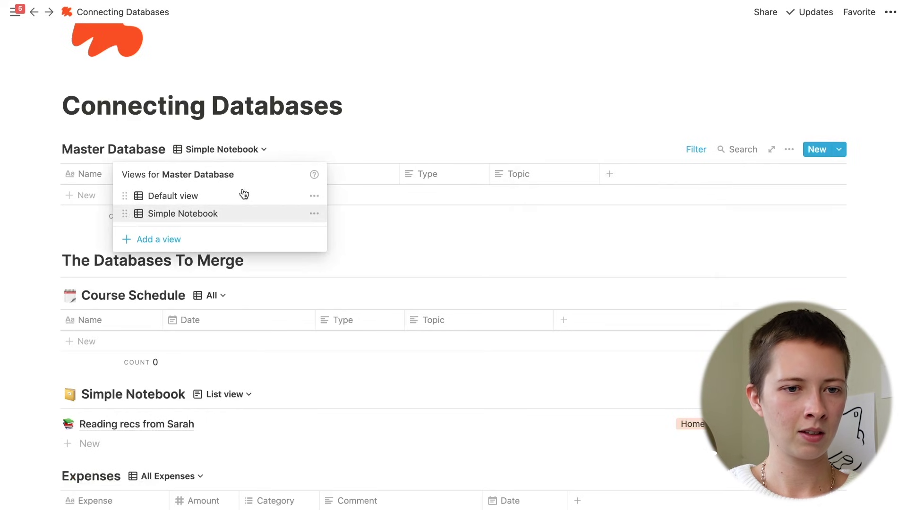
left_click(236, 196)
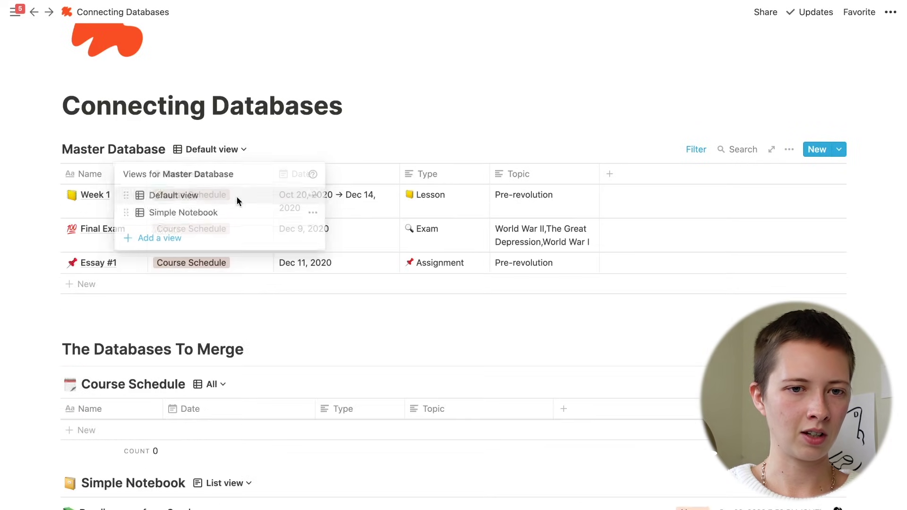
left_click(226, 149)
left_click(304, 196)
type("Course Schedule")
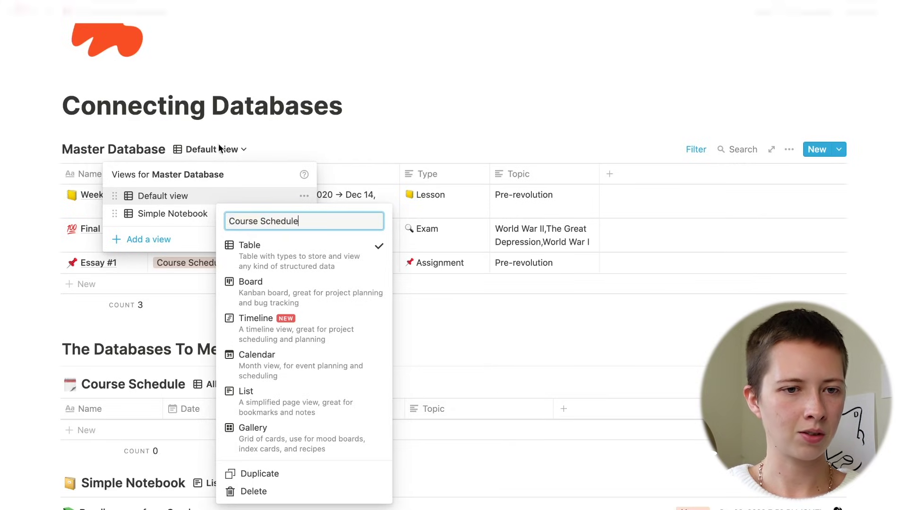
key("Return")
left_click(174, 213)
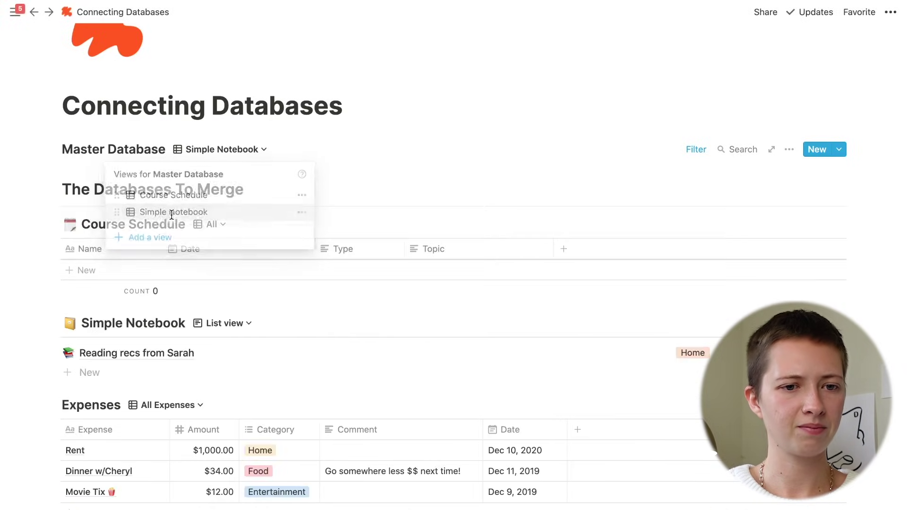
scroll(372, 154, "down", 2)
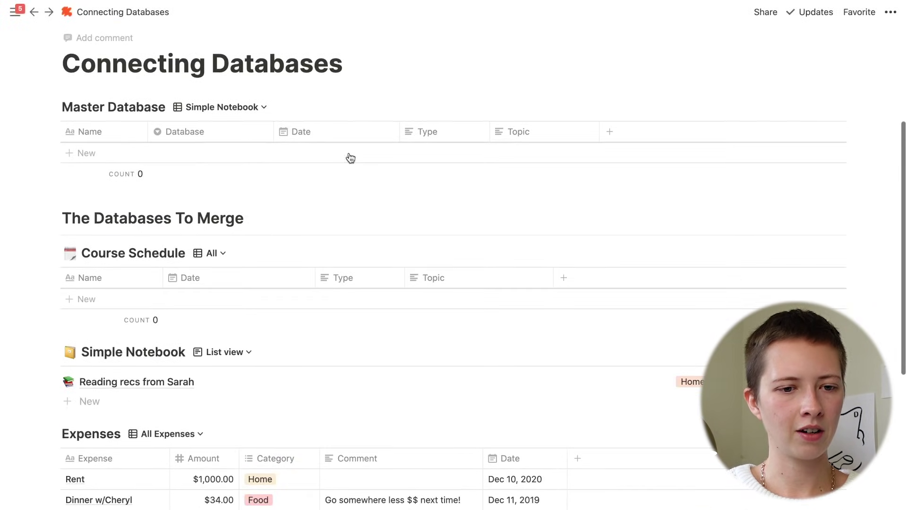
Step: On the Reading recs from Sarah page, rename the Created property to Date
left_click(158, 380)
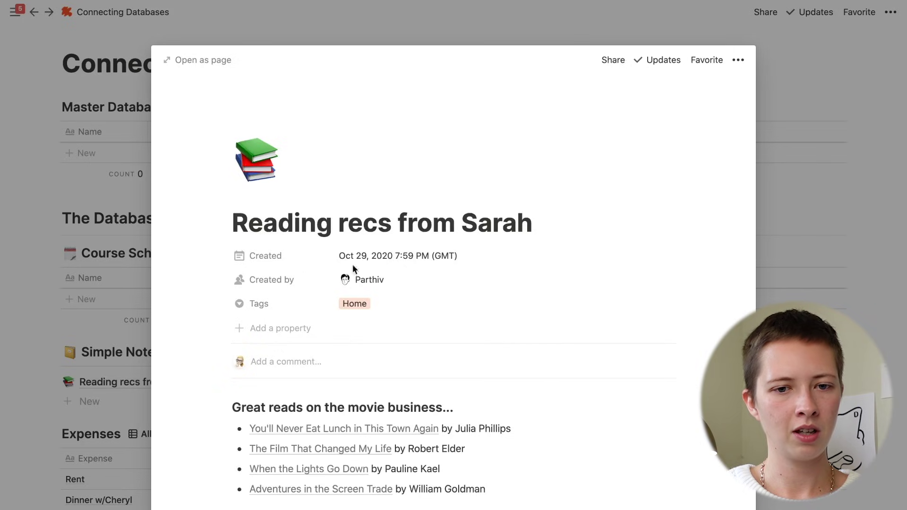
left_click(283, 255)
mouse_move(276, 326)
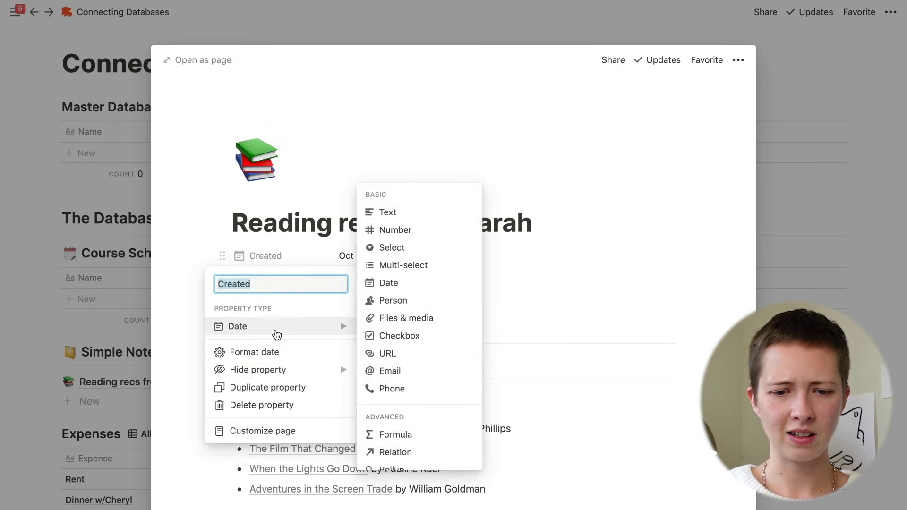
scroll(411, 455, "down", 2)
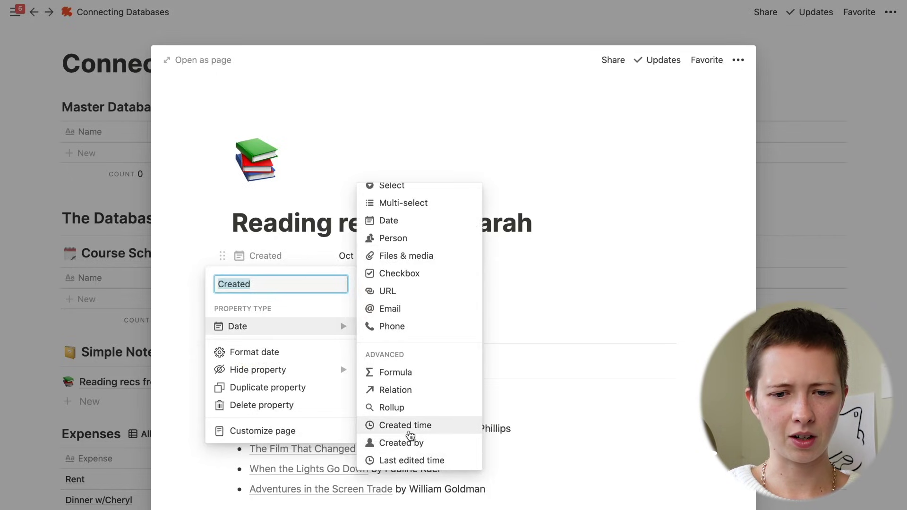
scroll(399, 349, "up", 3)
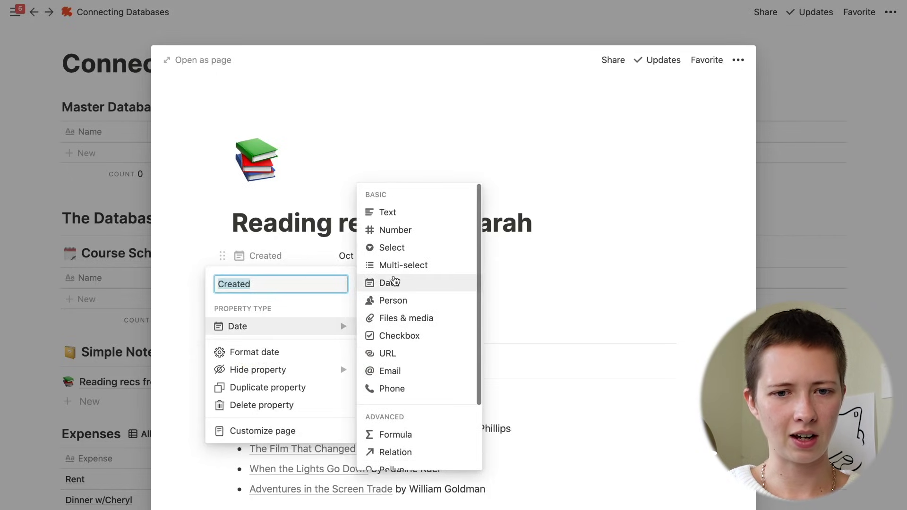
left_click(257, 286)
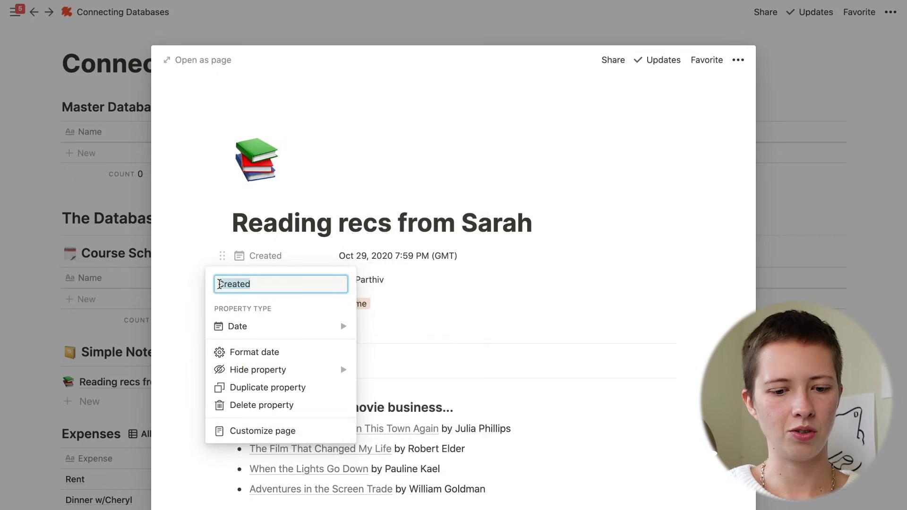
key("BackSpace")
type("Date")
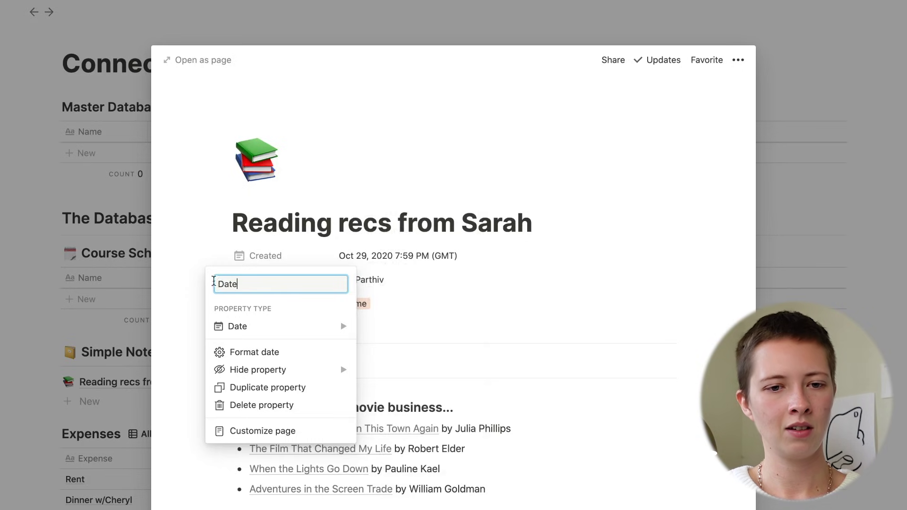
left_click(171, 207)
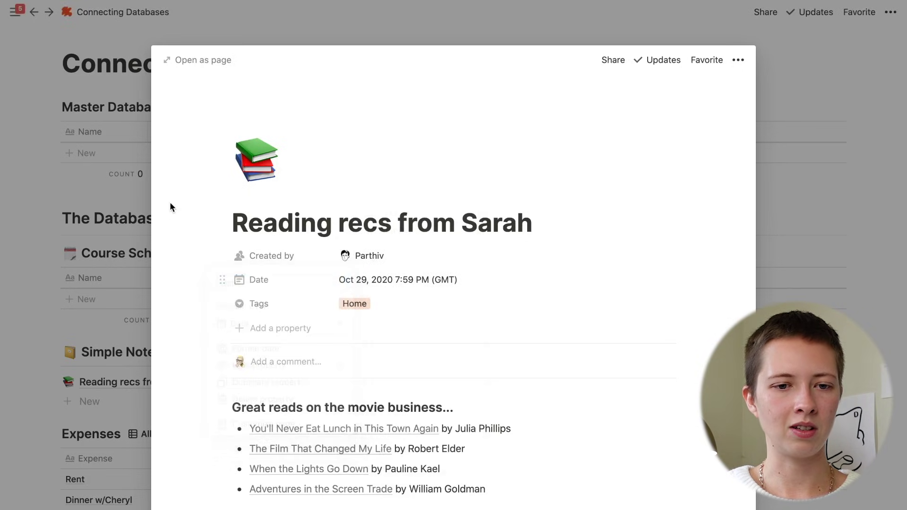
Step: Change Created by and Tags to Text properties and close the page peek
left_click(289, 262)
mouse_move(269, 326)
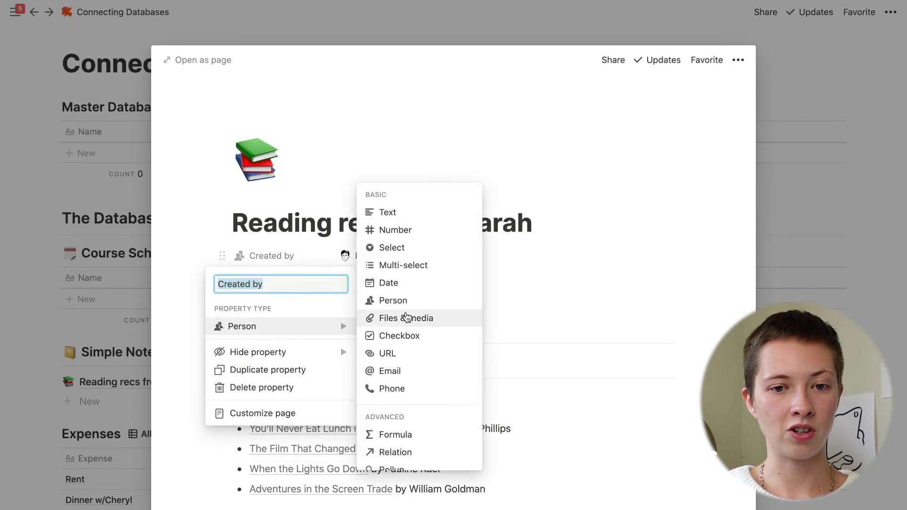
left_click(404, 212)
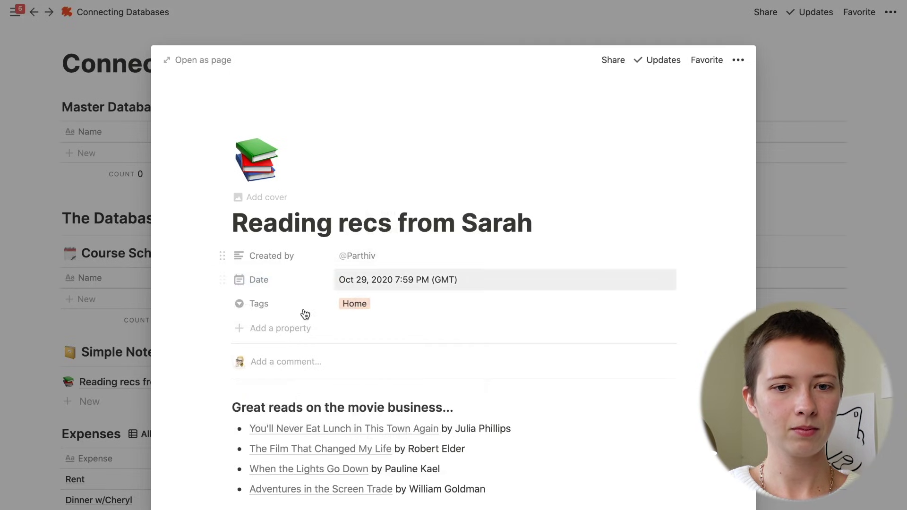
left_click(267, 311)
mouse_move(261, 375)
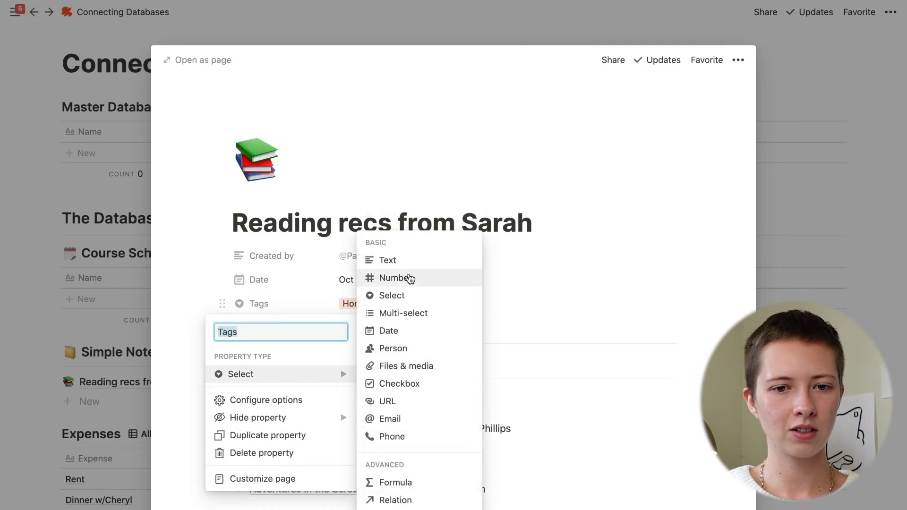
left_click(392, 260)
left_click(143, 281)
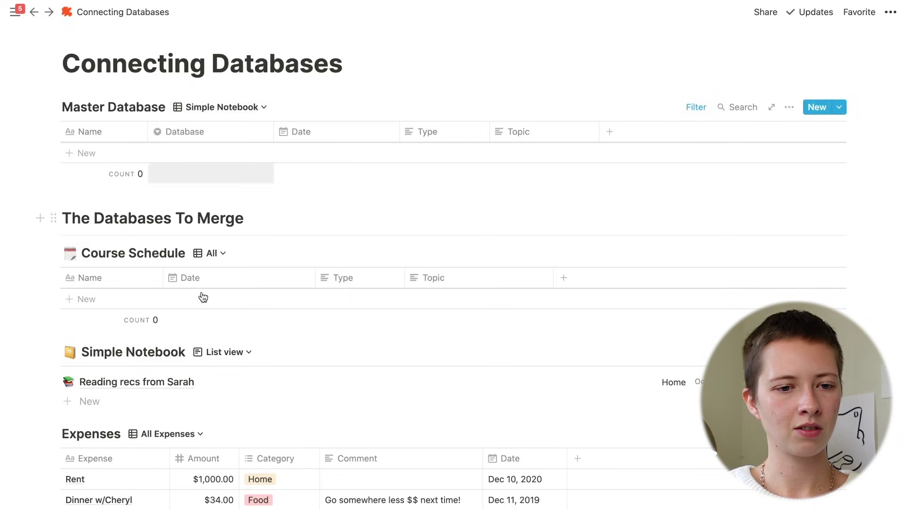
Step: Hide the Type and Topic columns in the Master Database
left_click(216, 350)
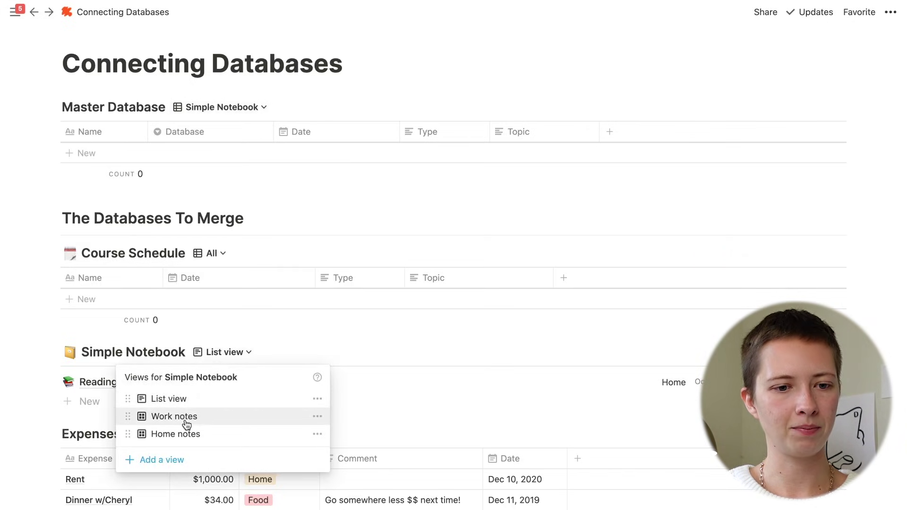
left_click(331, 144)
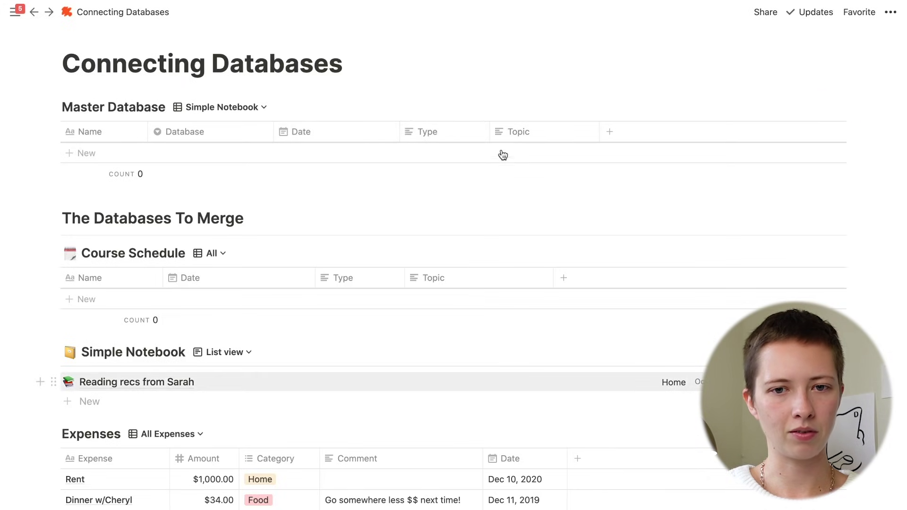
left_click(461, 137)
left_click(419, 317)
left_click(461, 128)
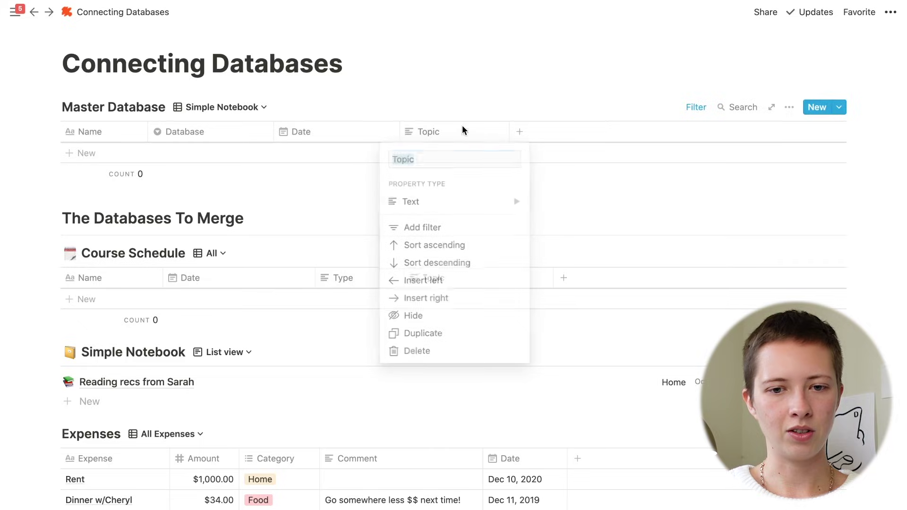
left_click(421, 316)
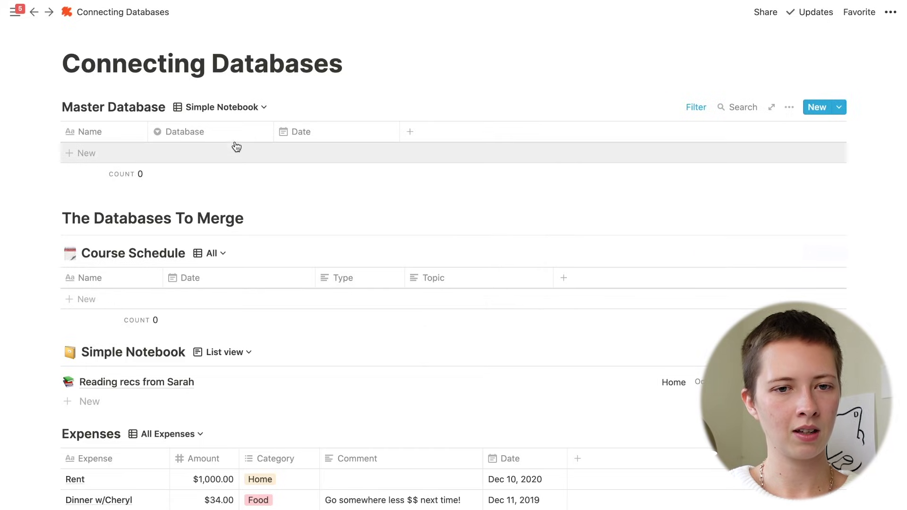
Step: Add text columns named 'Created by' and 'Tags' to the Master Database
left_click(409, 132)
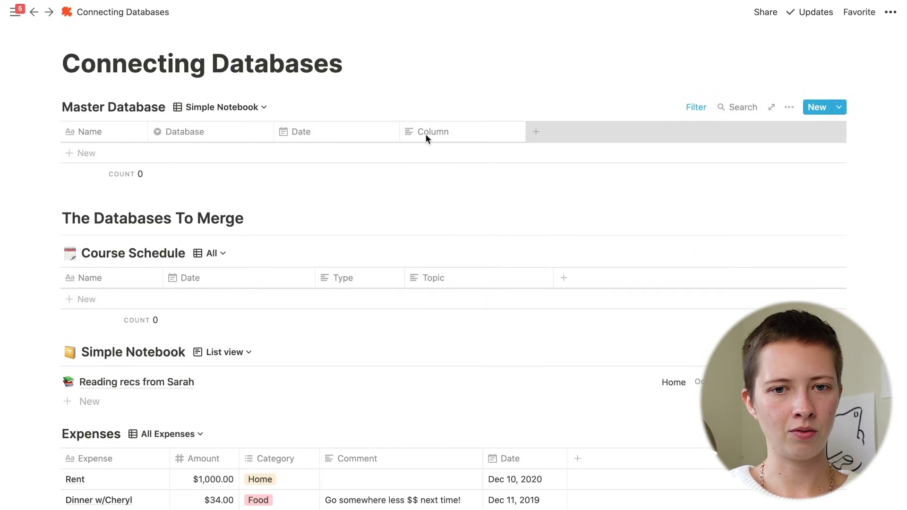
type("Created")
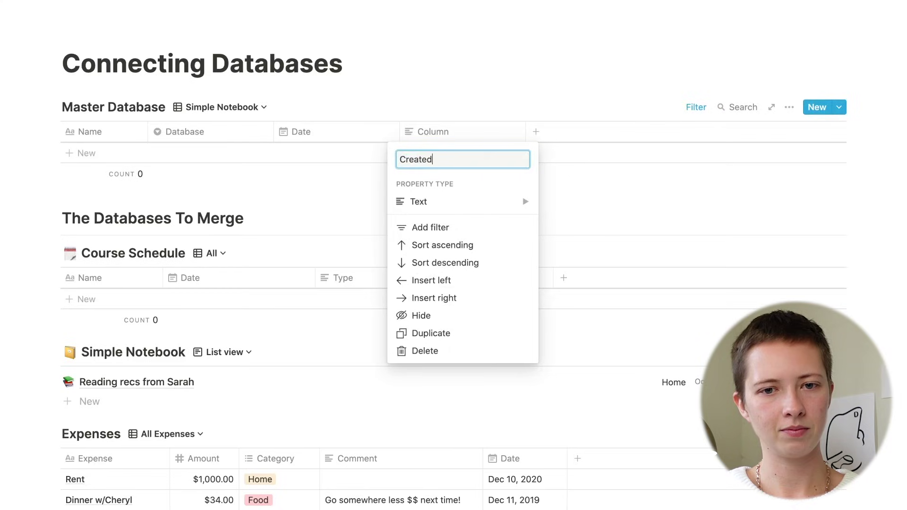
type(" By")
key("Return")
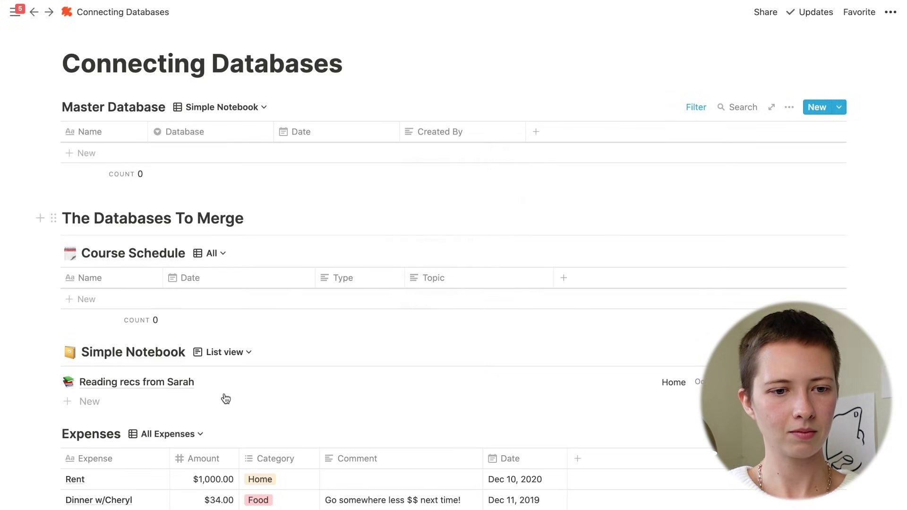
left_click(183, 384)
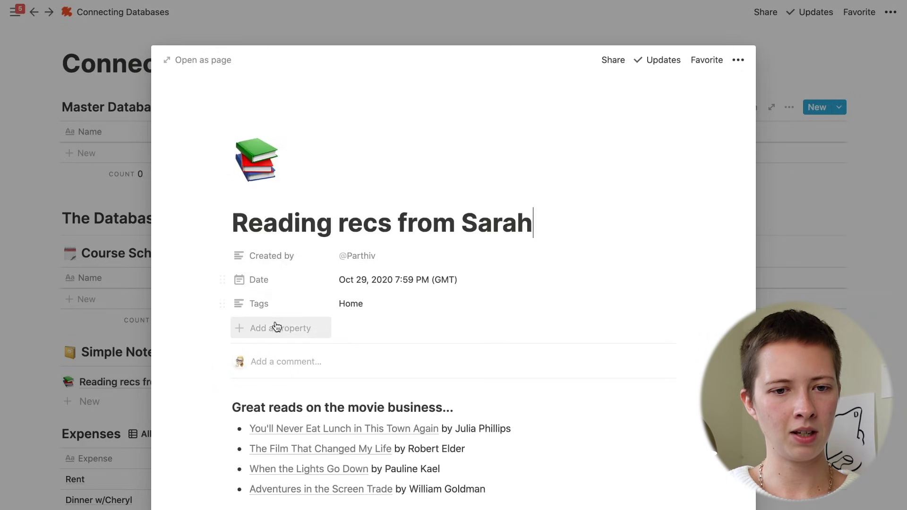
left_click(128, 330)
left_click(457, 133)
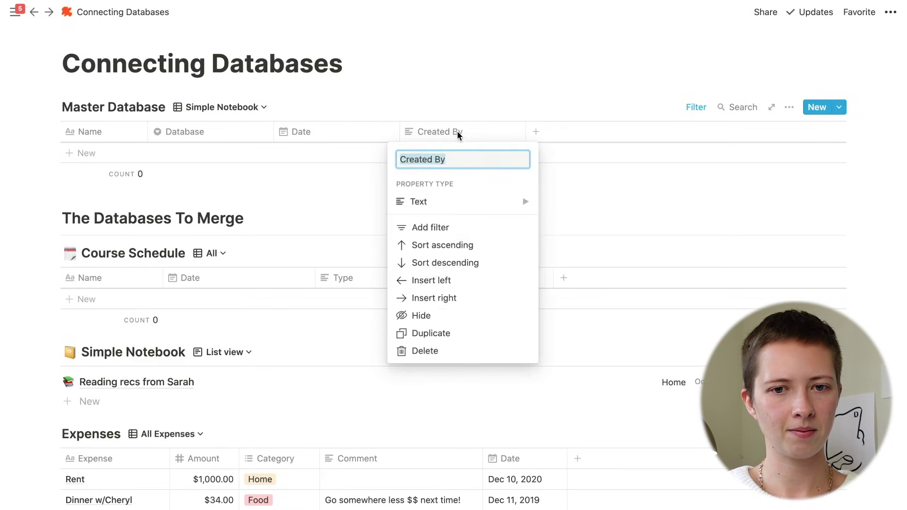
key("BackSpace")
type("b")
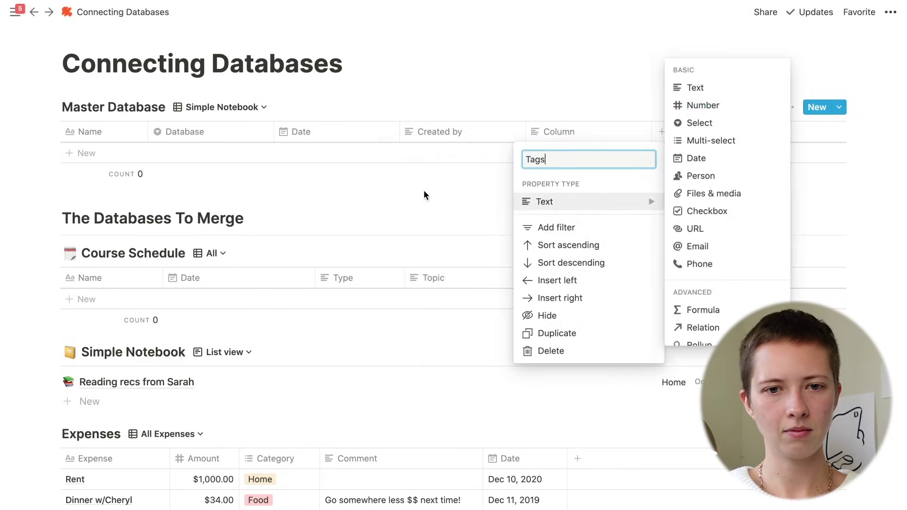
left_click(424, 191)
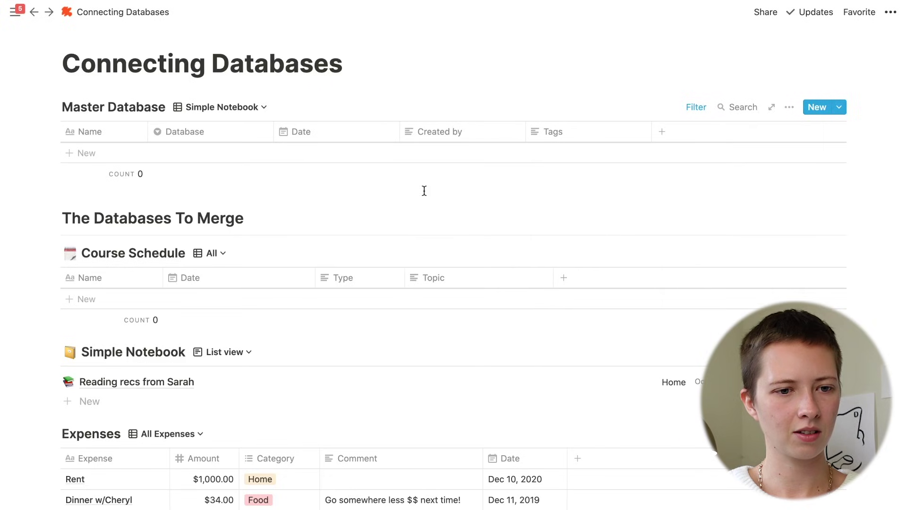
Step: Drag the Reading recs from Sarah entry into the Master Database, then switch to Course Schedule
left_click_drag(95, 384, 109, 141)
left_click(889, 210)
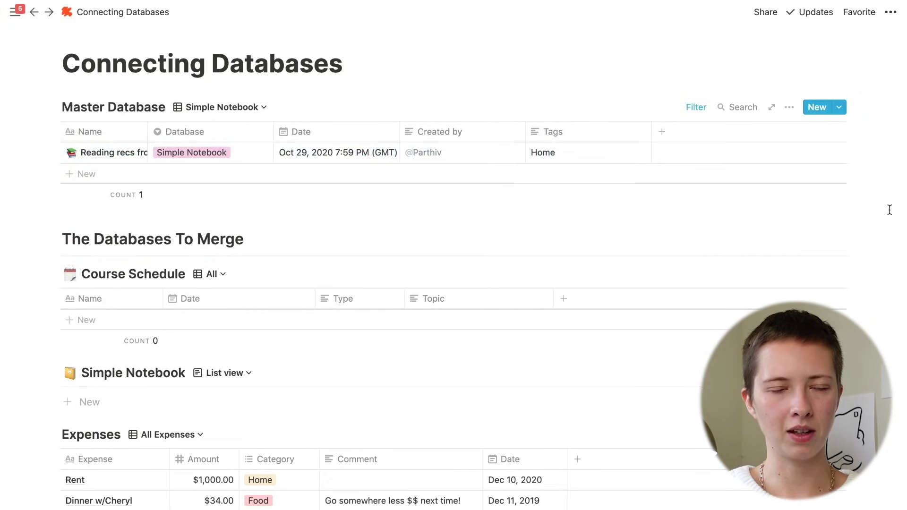
left_click(222, 107)
left_click(292, 112)
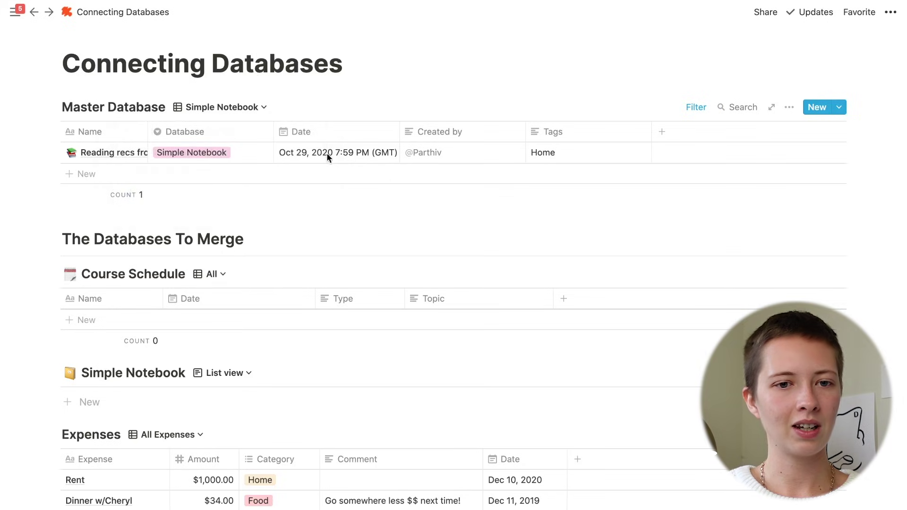
left_click(221, 107)
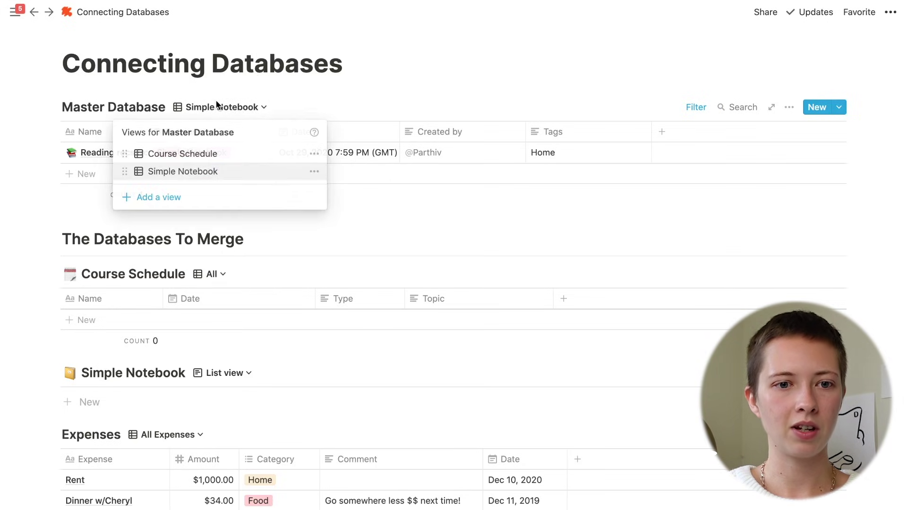
left_click(204, 156)
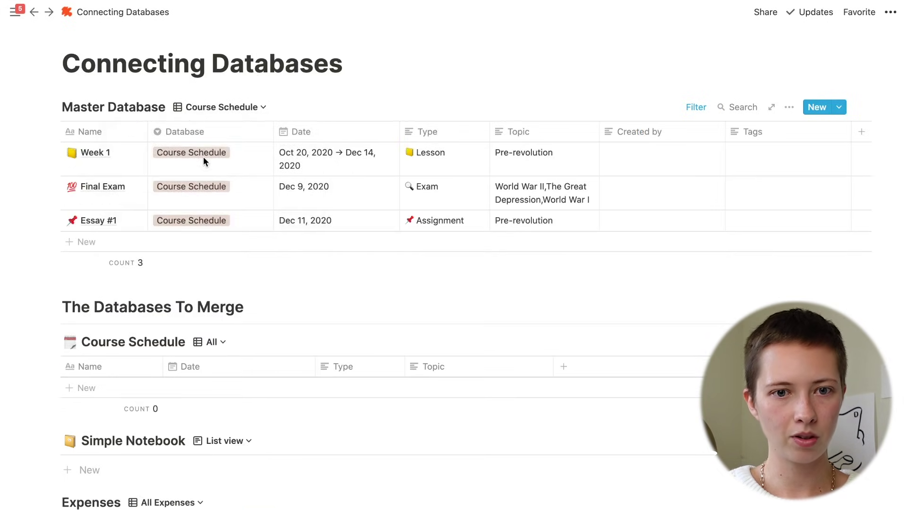
Step: Hide the Created by and Tags columns in the Course Schedule view
left_click(642, 137)
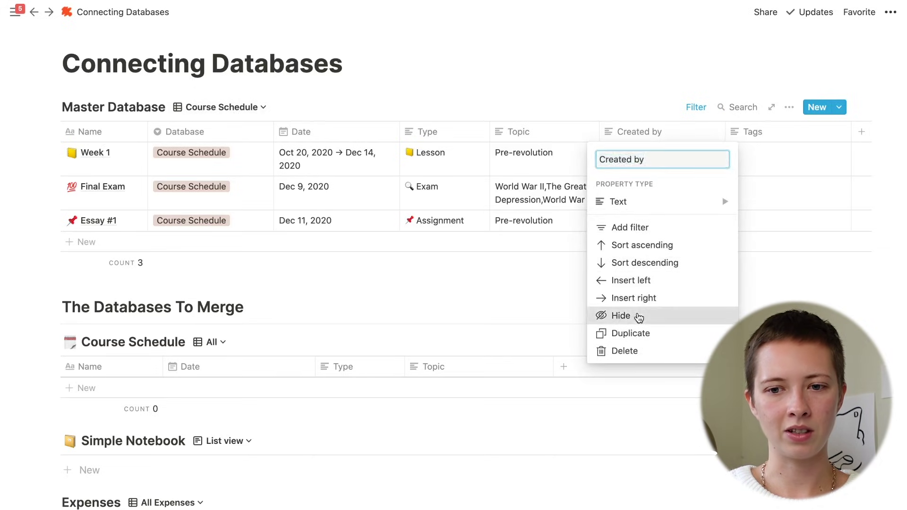
left_click(639, 316)
left_click(653, 135)
left_click(620, 315)
left_click(220, 107)
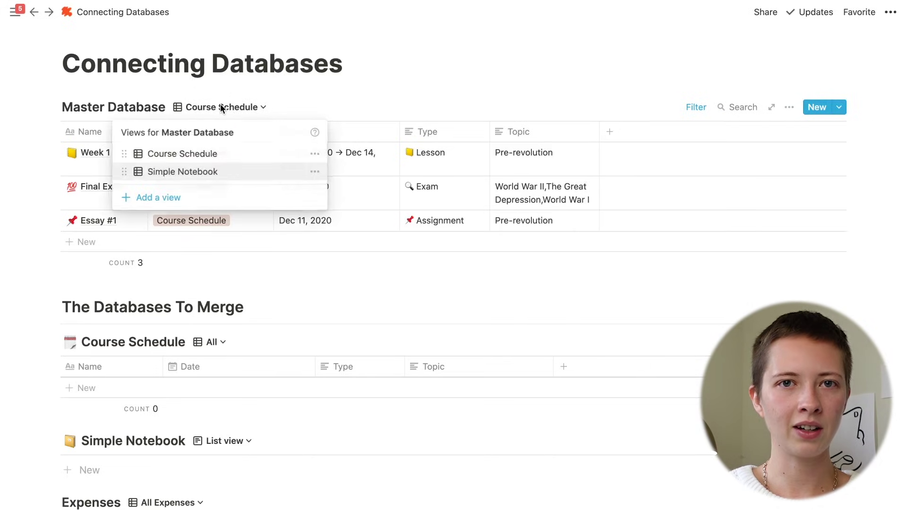
Step: Add a Calendar view to the Master Database
left_click(196, 201)
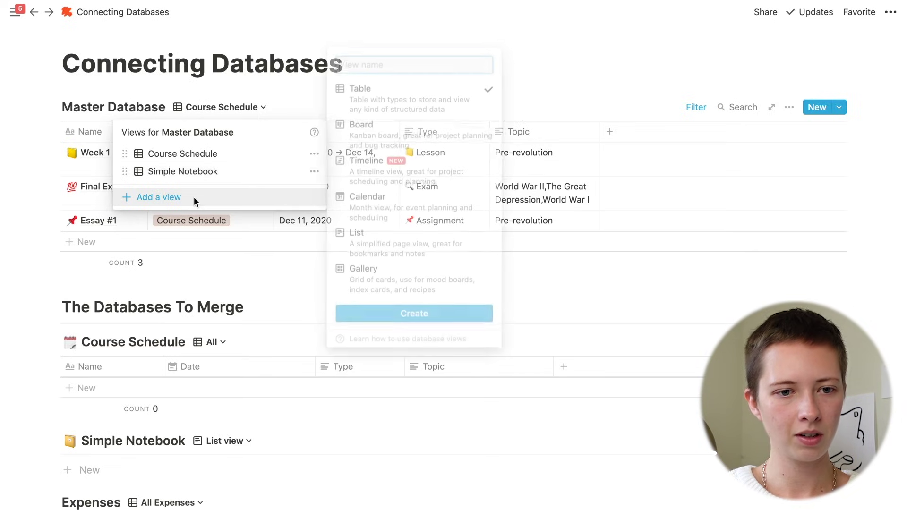
left_click(400, 214)
left_click(375, 316)
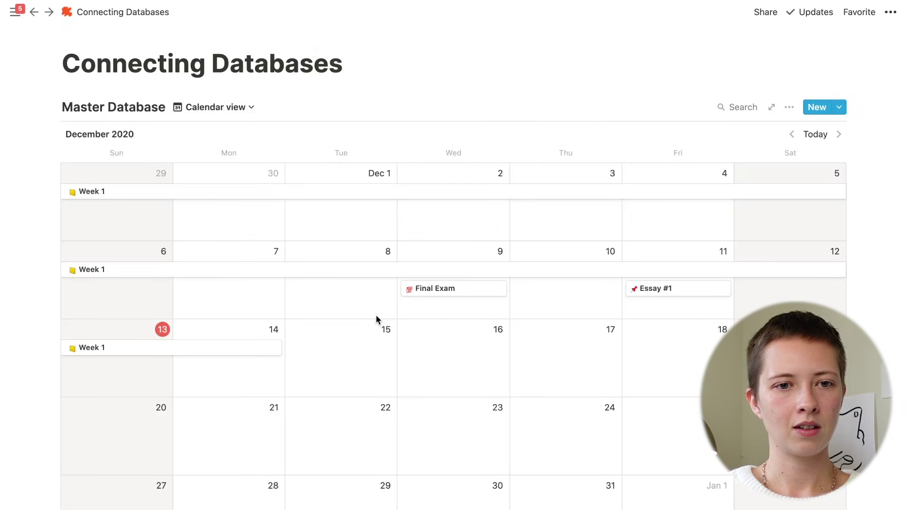
scroll(375, 315, "down", 1)
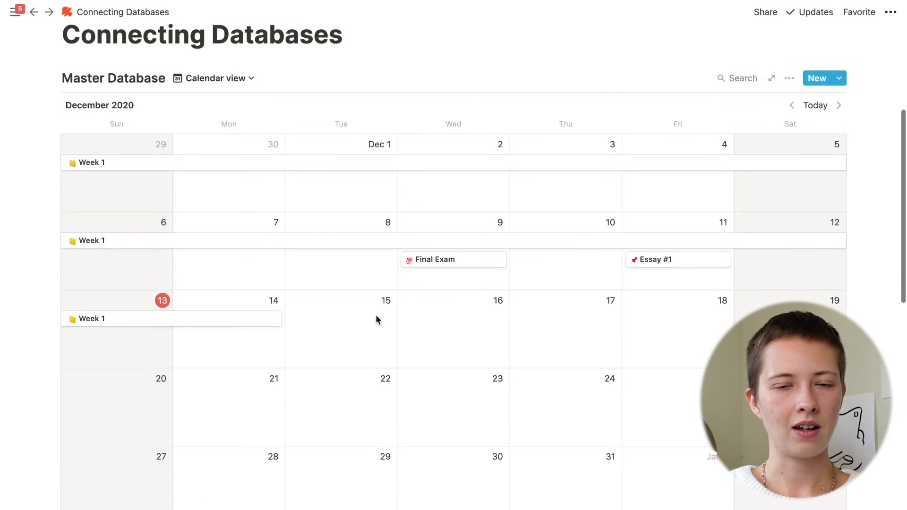
Step: Show each entry's Database property on the calendar and go back to October 2020
left_click(789, 78)
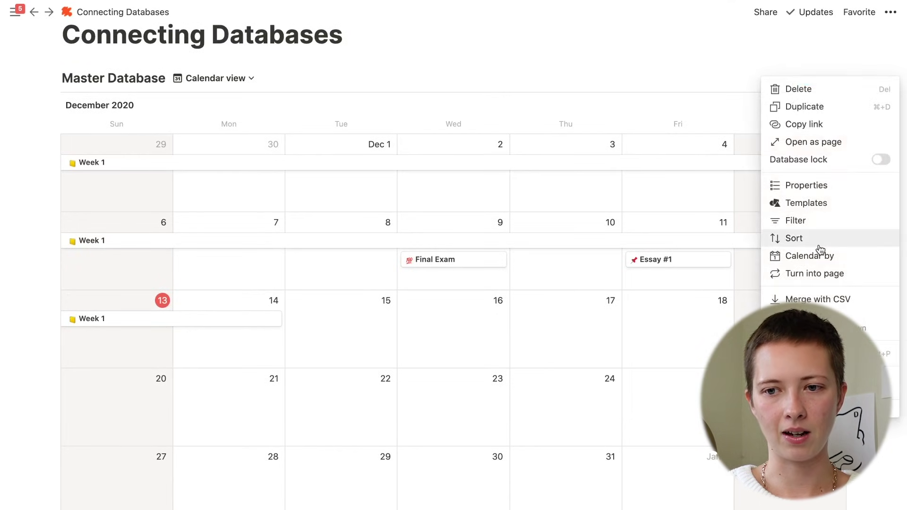
left_click(825, 191)
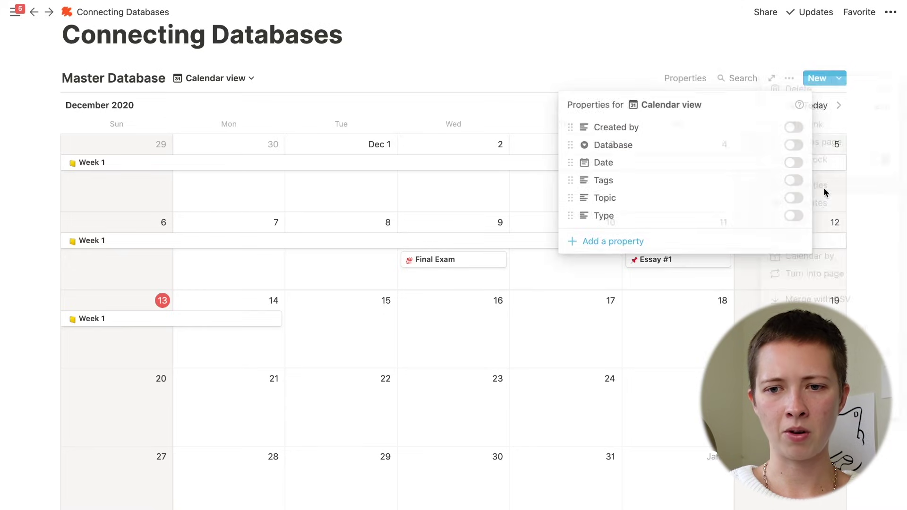
left_click(793, 145)
key("Escape")
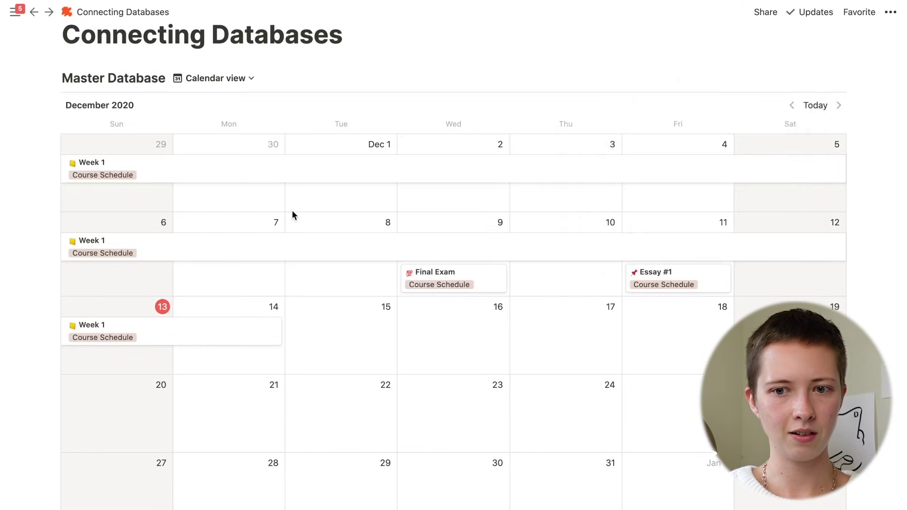
left_click(792, 106)
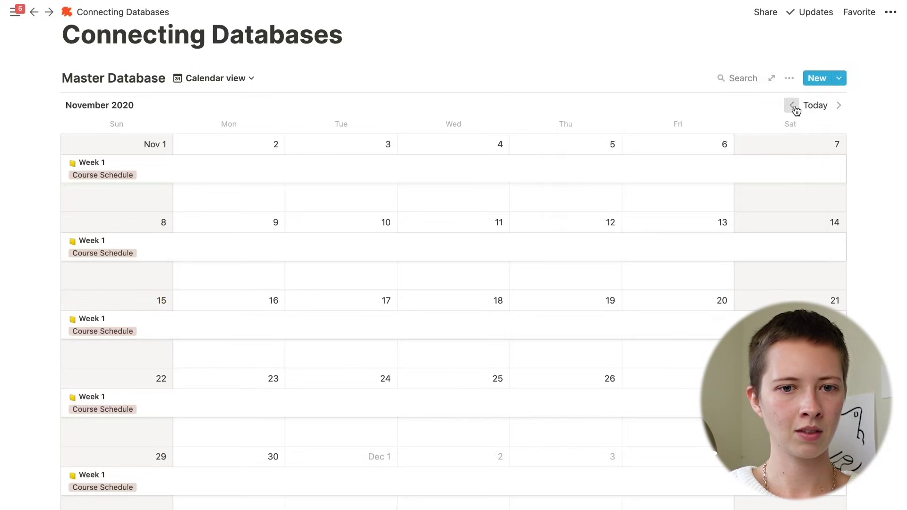
left_click(792, 106)
scroll(548, 414, "down", 2)
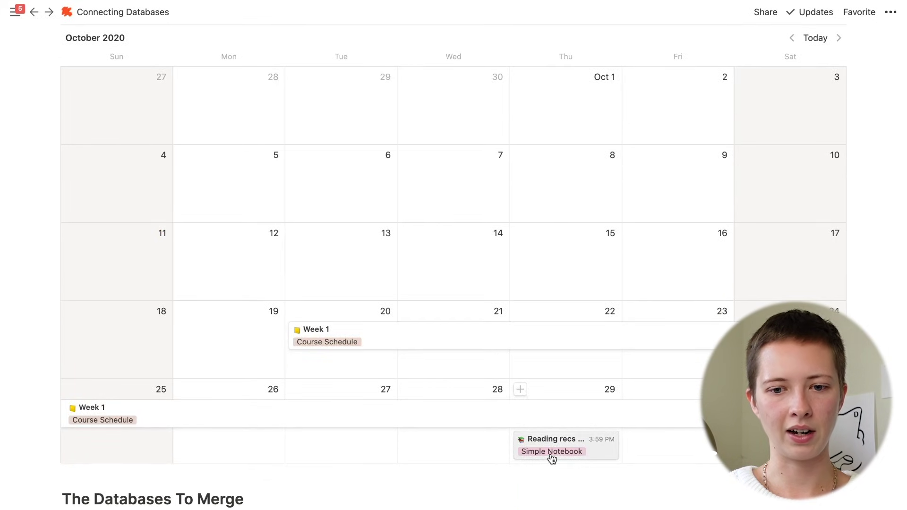
scroll(409, 376, "up", 1)
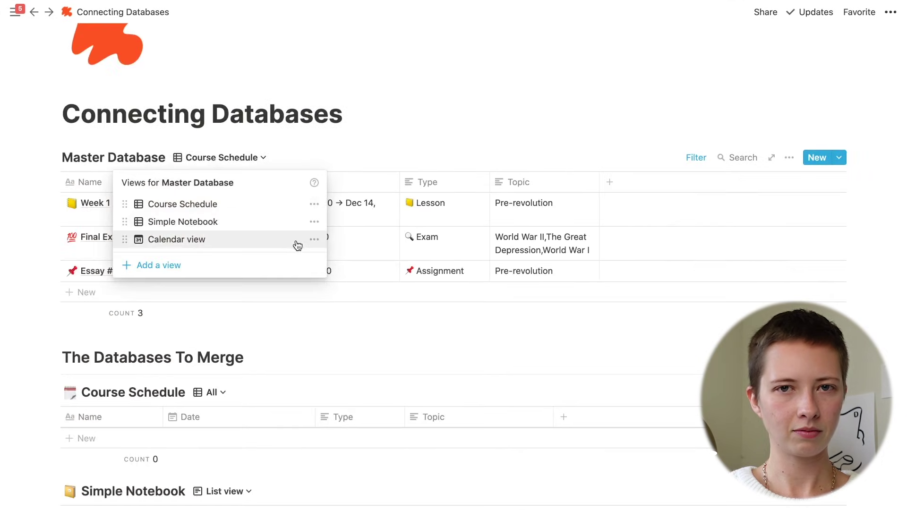
Step: Duplicate the Simple Notebook view and rename the copy Expenses
left_click(255, 270)
key("Escape")
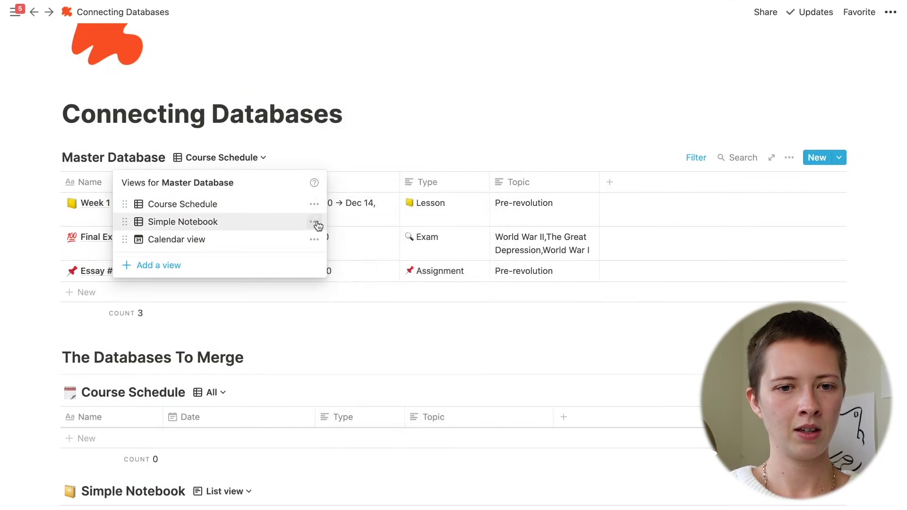
left_click(315, 223)
left_click(300, 500)
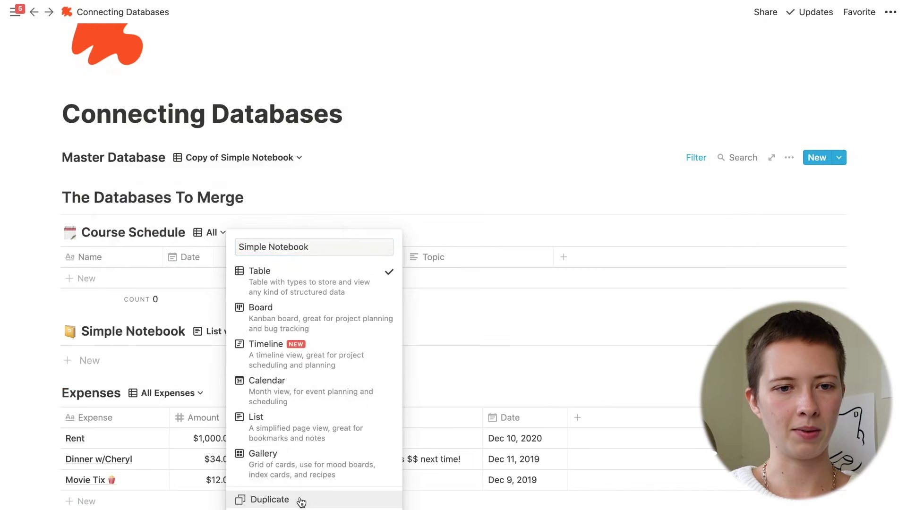
left_click(263, 159)
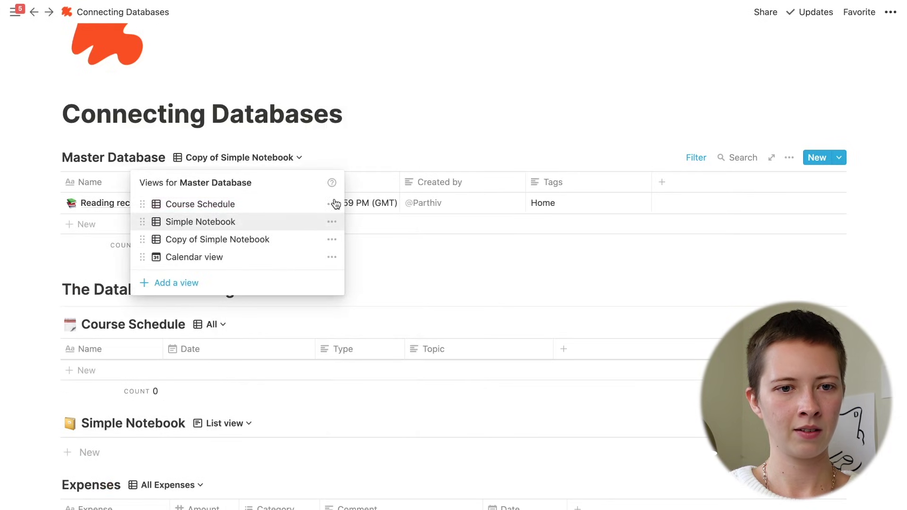
left_click(331, 239)
left_click_drag(373, 265, 246, 268)
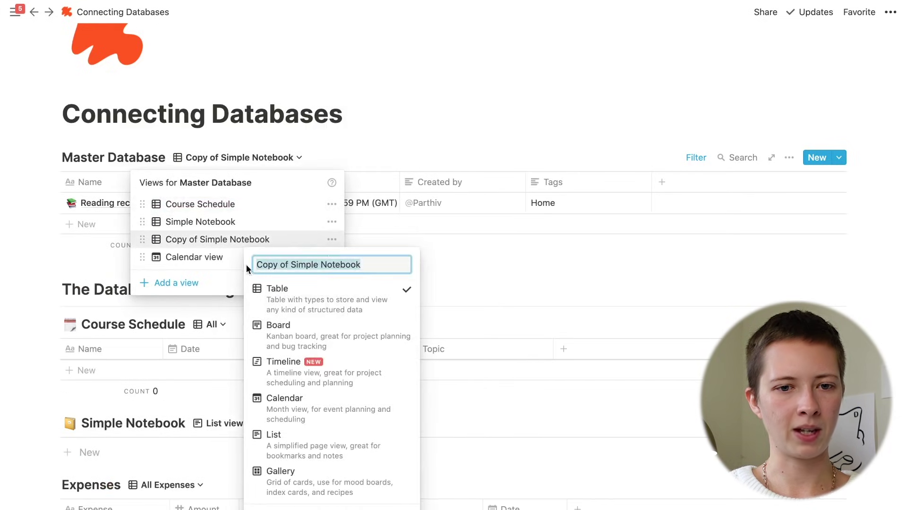
type("Es")
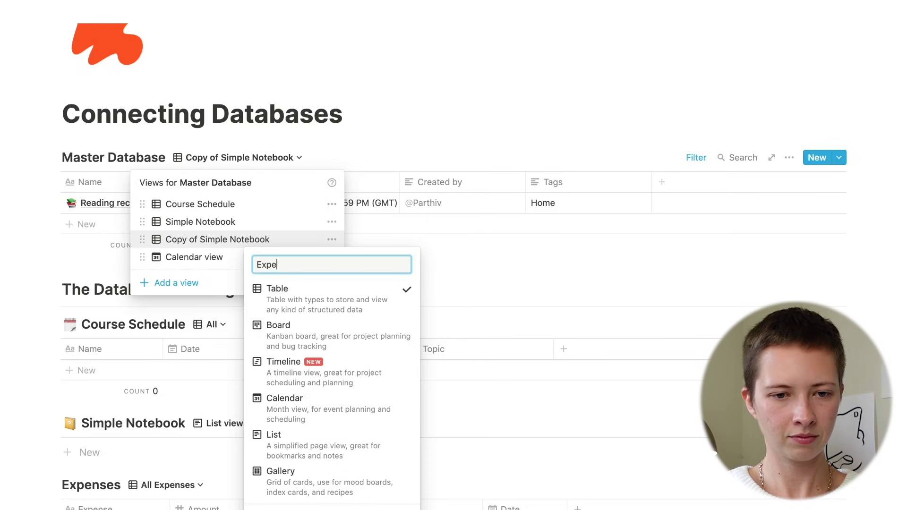
type("penses")
key("Return")
key("Escape")
Step: Change the Expenses view's Database filter value to Expenses
left_click(696, 158)
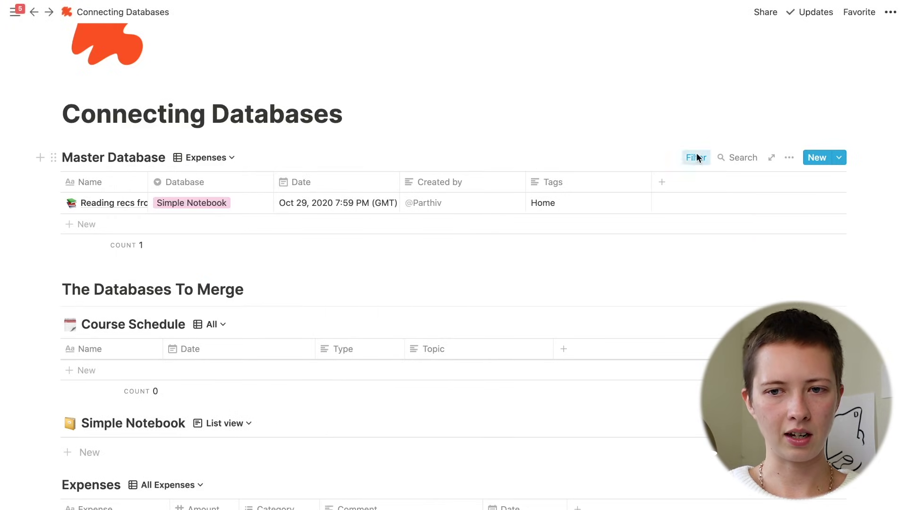
left_click(792, 208)
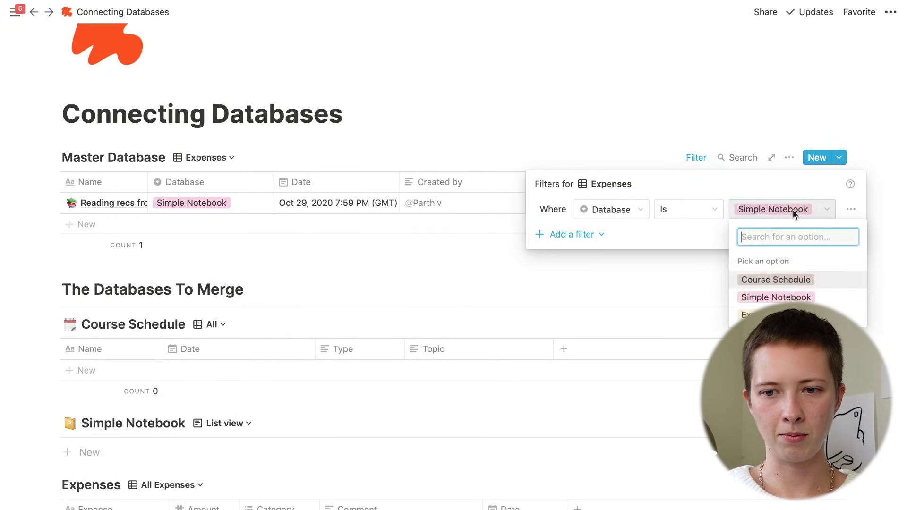
left_click(755, 314)
left_click(415, 280)
scroll(288, 237, "down", 5)
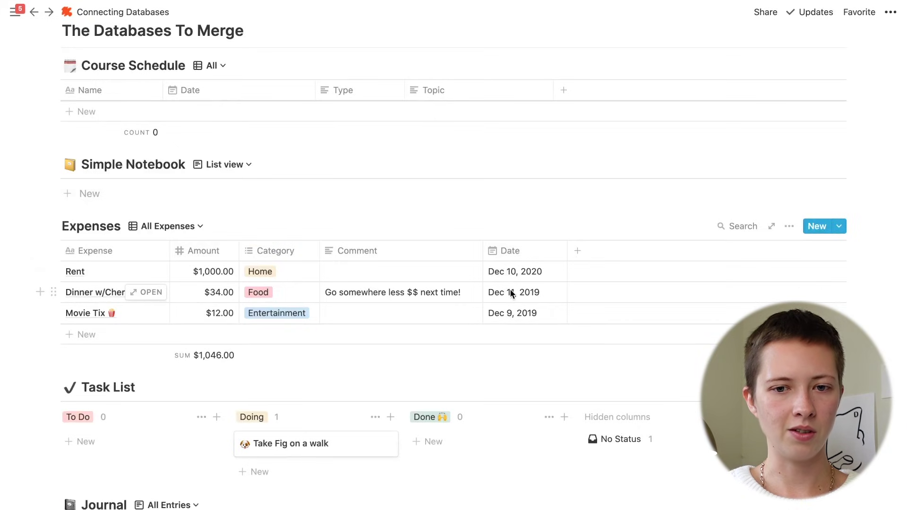
scroll(208, 265, "up", 7)
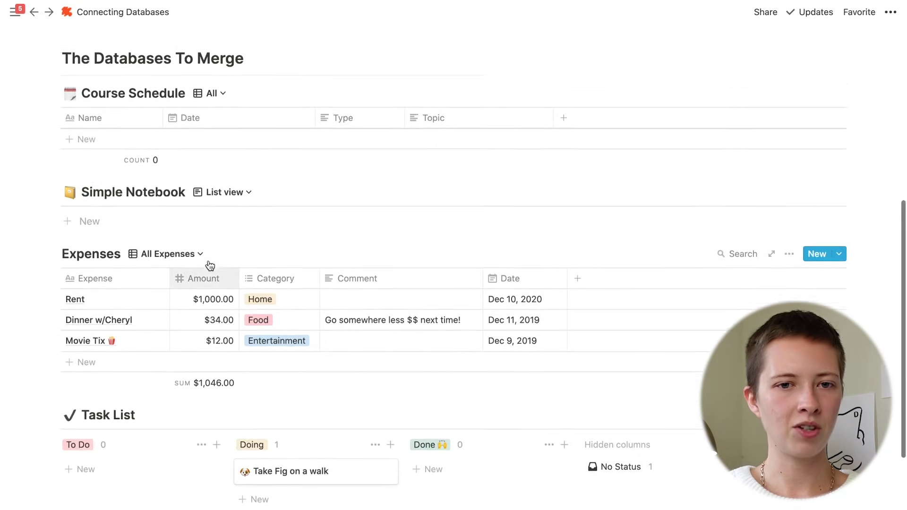
Step: Hide the Tags column and add an Amount column of type Number
left_click(442, 263)
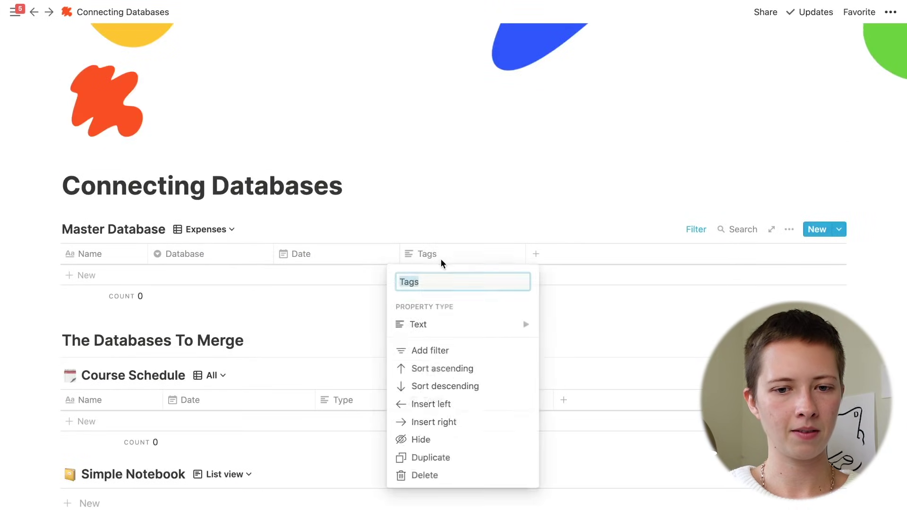
left_click(432, 437)
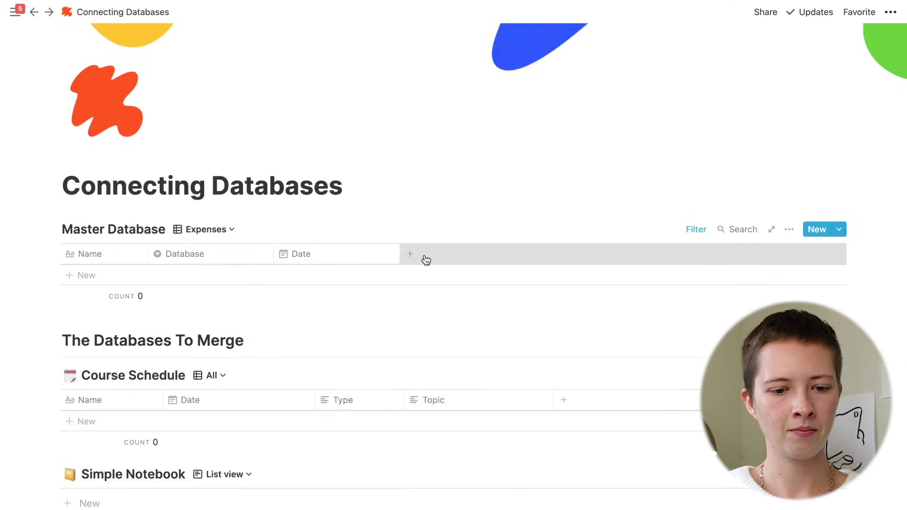
left_click(411, 255)
type("Amount")
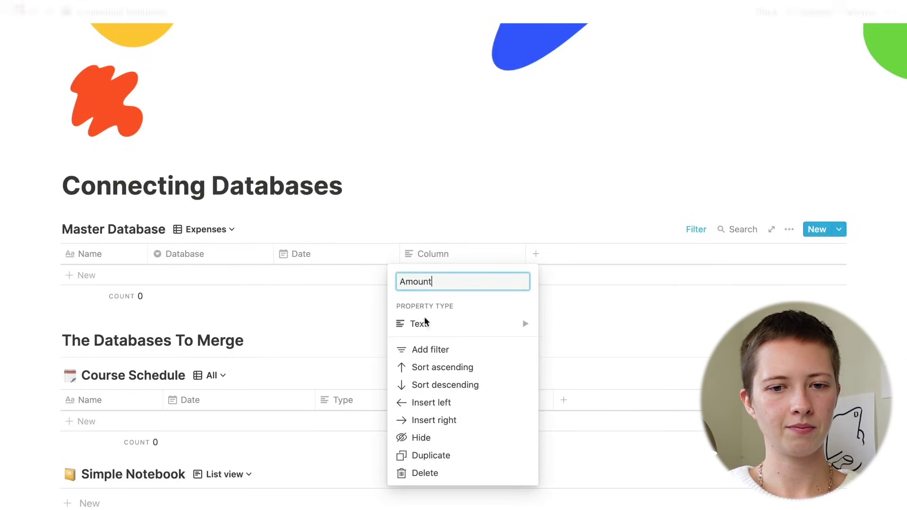
mouse_move(425, 322)
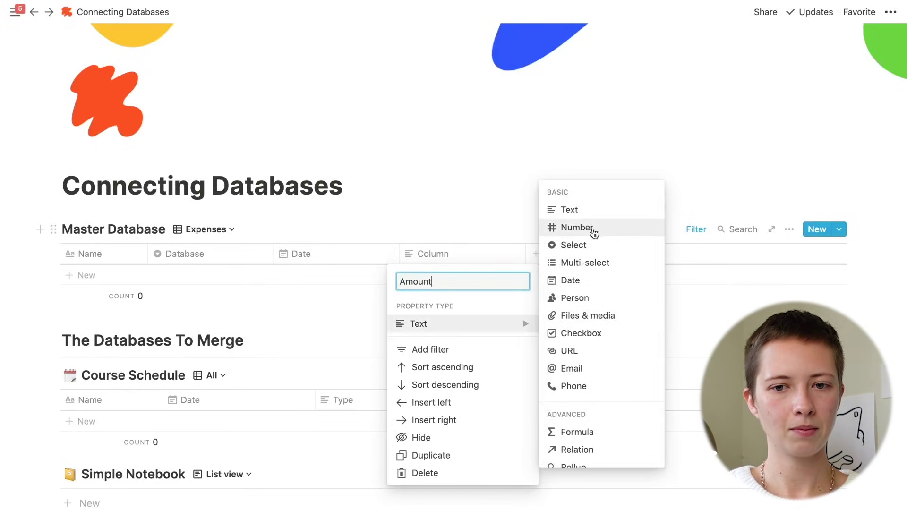
left_click(577, 227)
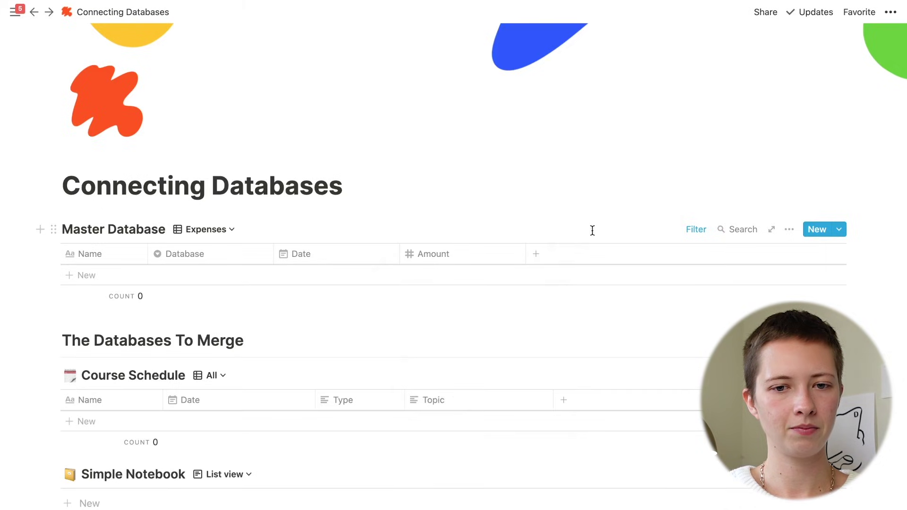
scroll(388, 284, "down", 6)
scroll(388, 284, "up", 8)
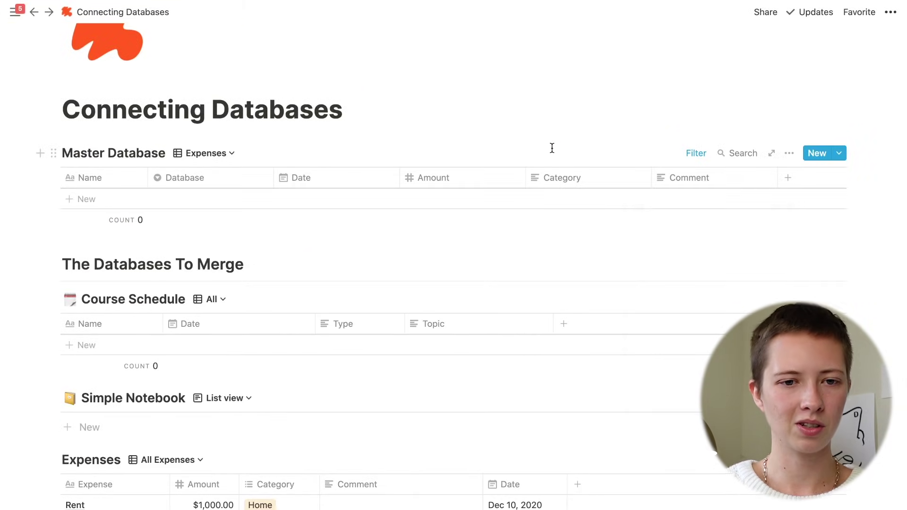
Step: Change the Expenses table's Category property from Multi-select to Text
scroll(302, 338, "down", 3)
left_click(293, 334)
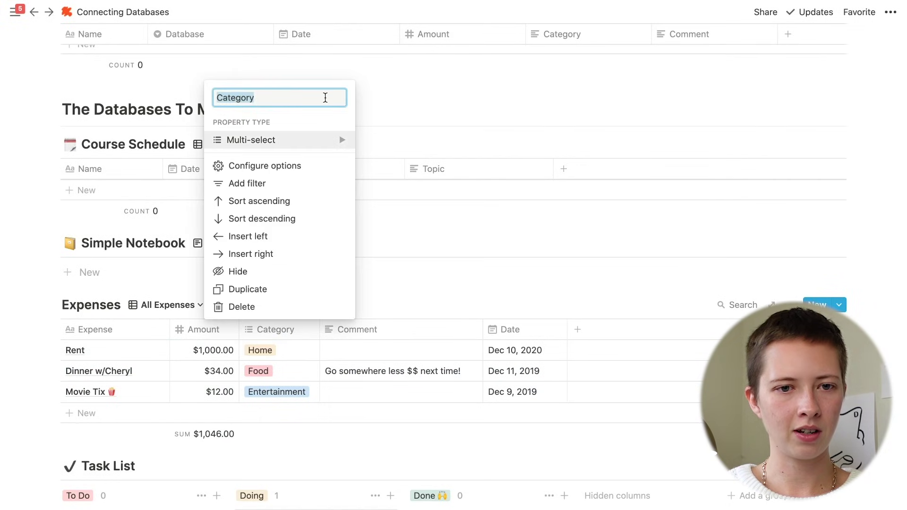
left_click(331, 140)
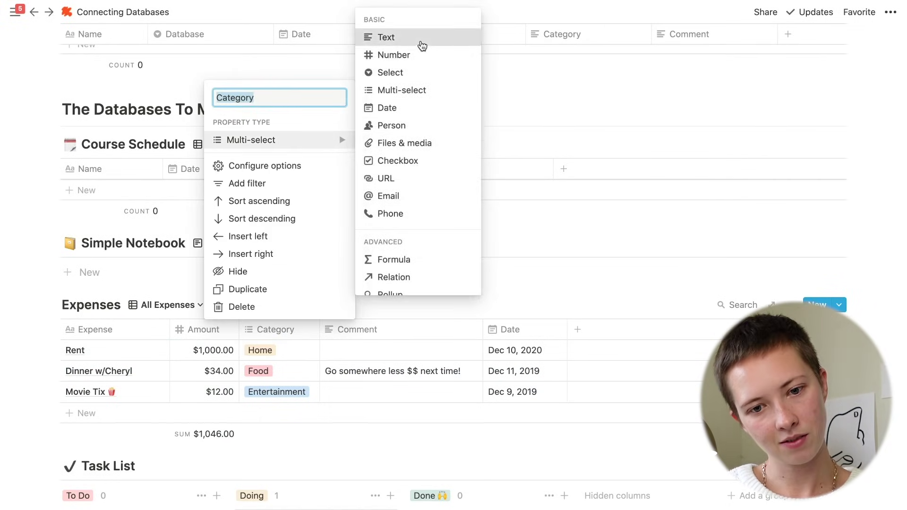
left_click(422, 45)
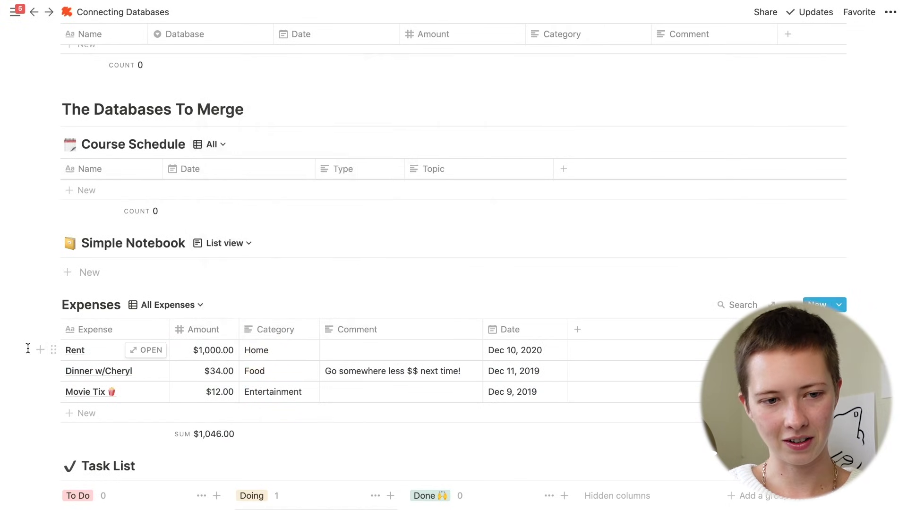
Step: Drag the three Expenses rows into the Master Database and narrow the Date column
left_click_drag(71, 374, 75, 390)
left_click_drag(52, 350, 156, 263)
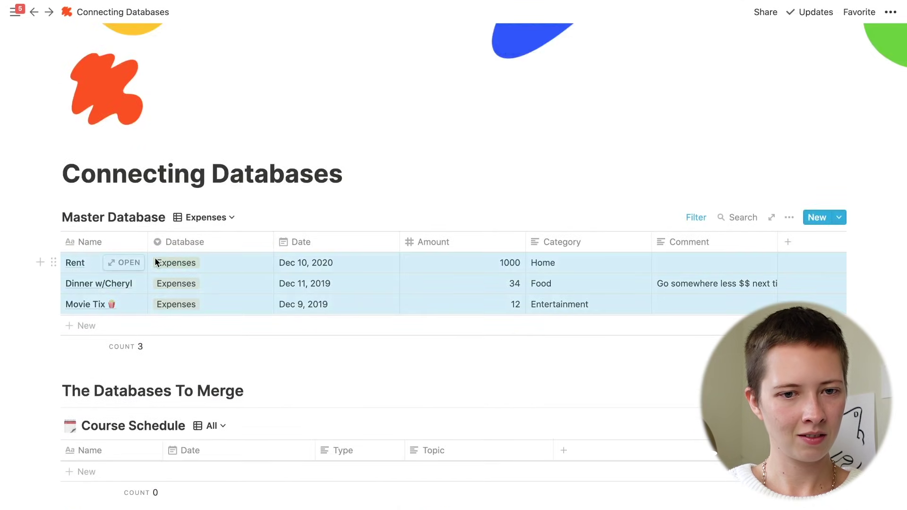
left_click(874, 273)
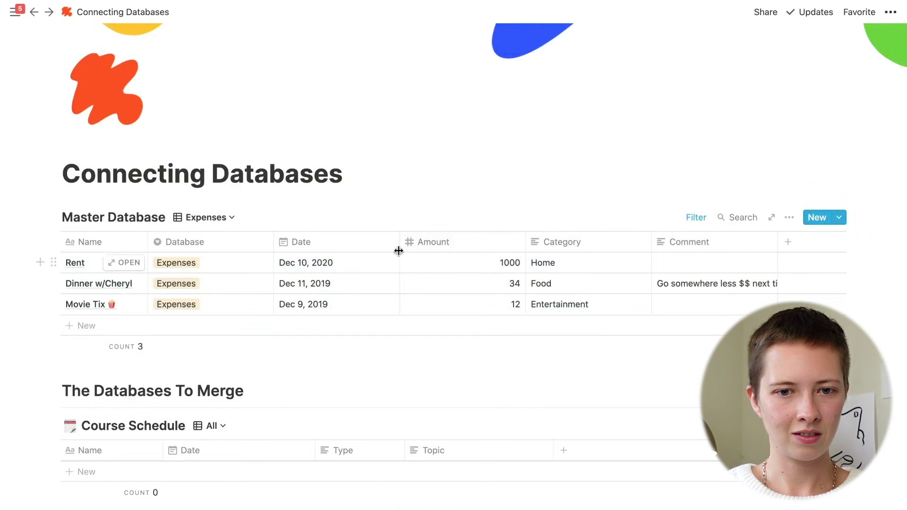
left_click_drag(399, 249, 347, 242)
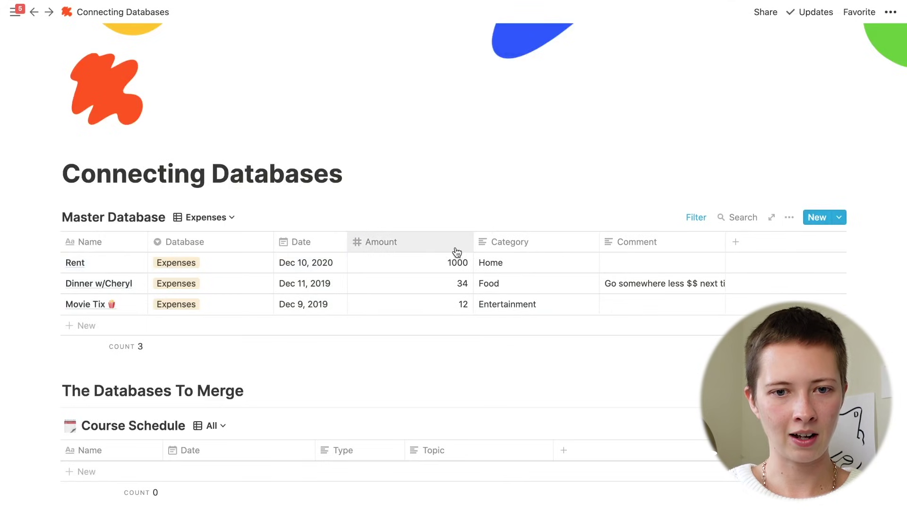
Step: Format Amount as Dollar and narrow the Amount column, leaving Category as text
left_click(359, 267)
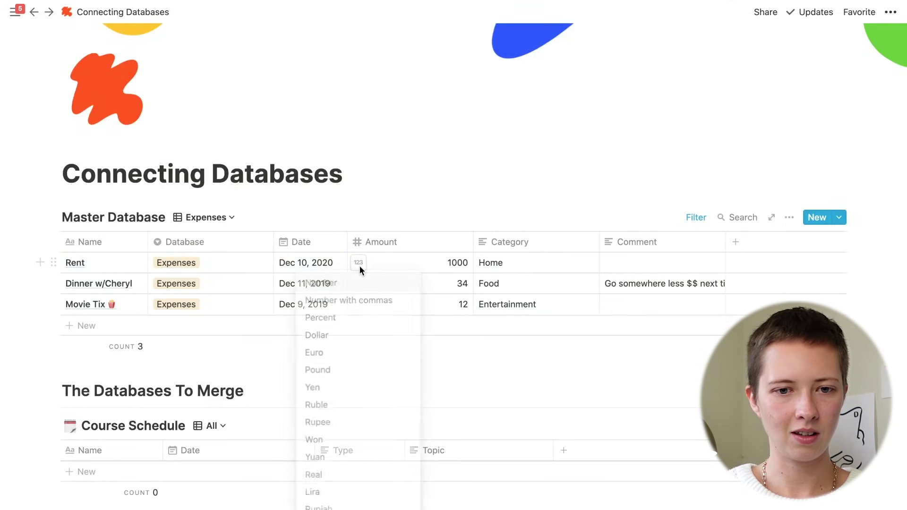
left_click(344, 339)
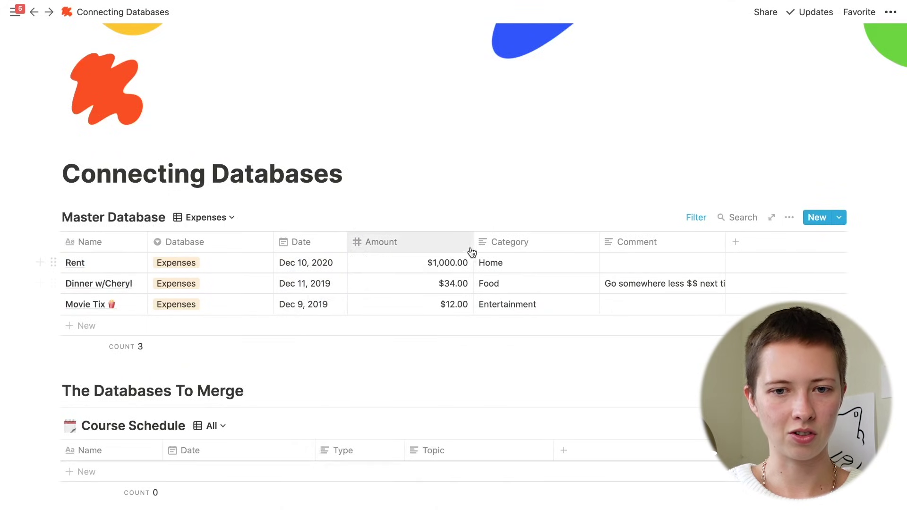
left_click_drag(473, 241, 410, 243)
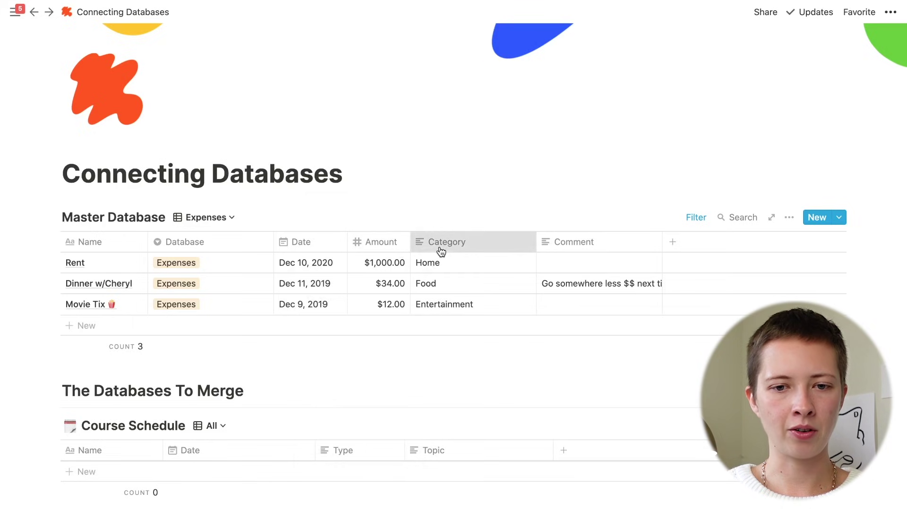
left_click(441, 251)
mouse_move(441, 313)
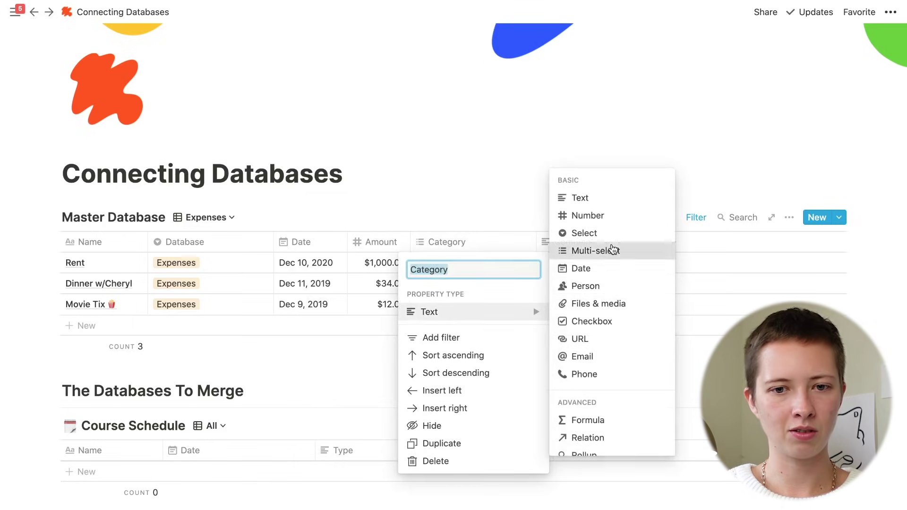
key("Escape")
left_click(199, 217)
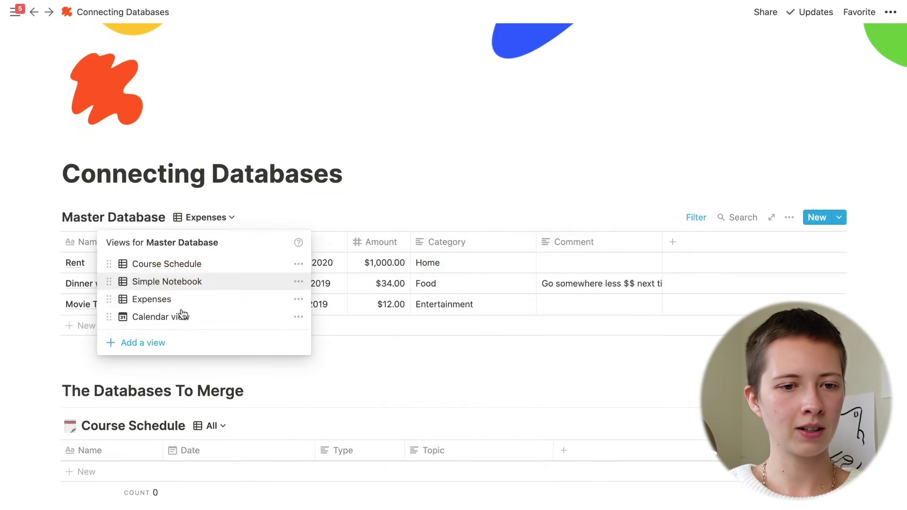
Step: Switch the Master Database to Calendar view and advance to December 2020
left_click(178, 315)
scroll(176, 320, "down", 2)
scroll(176, 319, "down", 4)
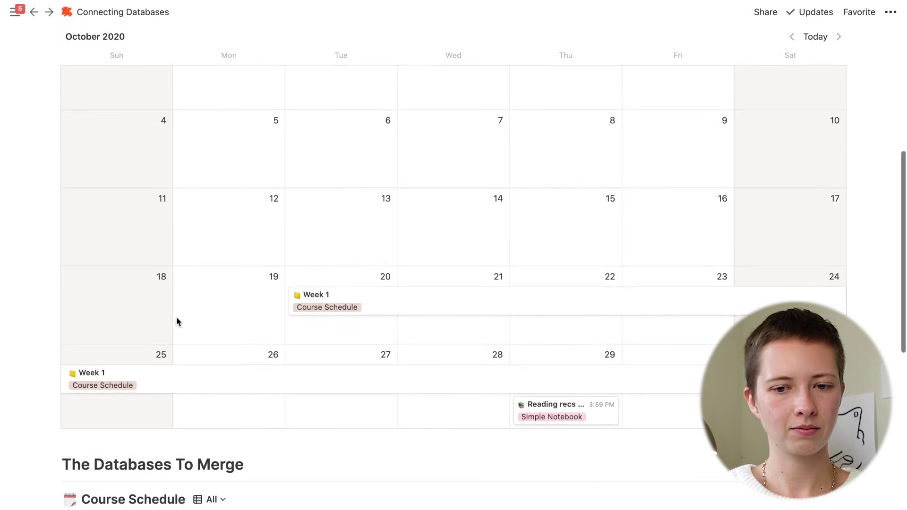
scroll(176, 319, "up", 3)
left_click(838, 116)
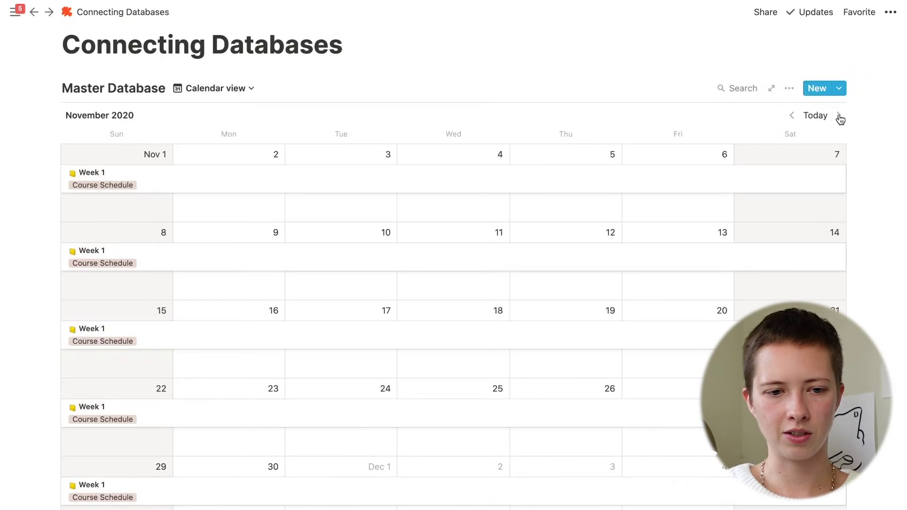
left_click(839, 116)
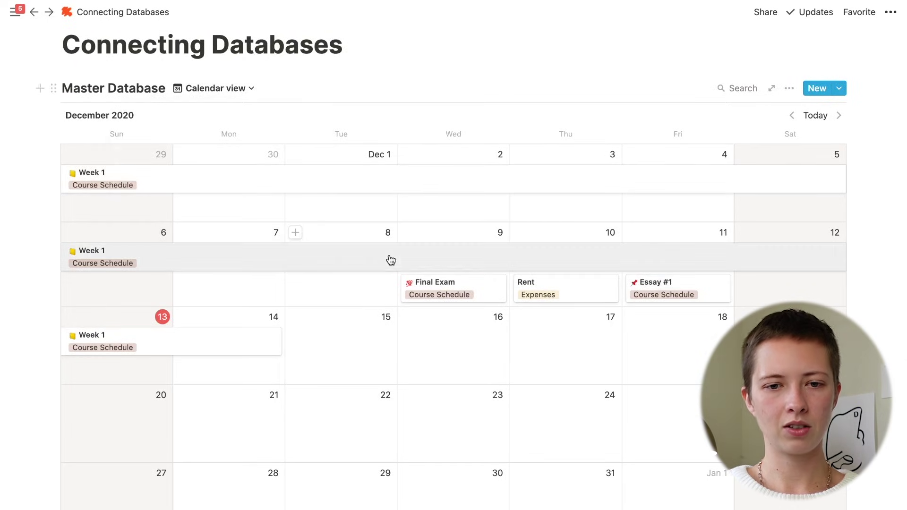
Step: Switch Master Database to the Course Schedule view and open the Take Fig on a walk task
left_click(223, 89)
left_click(192, 136)
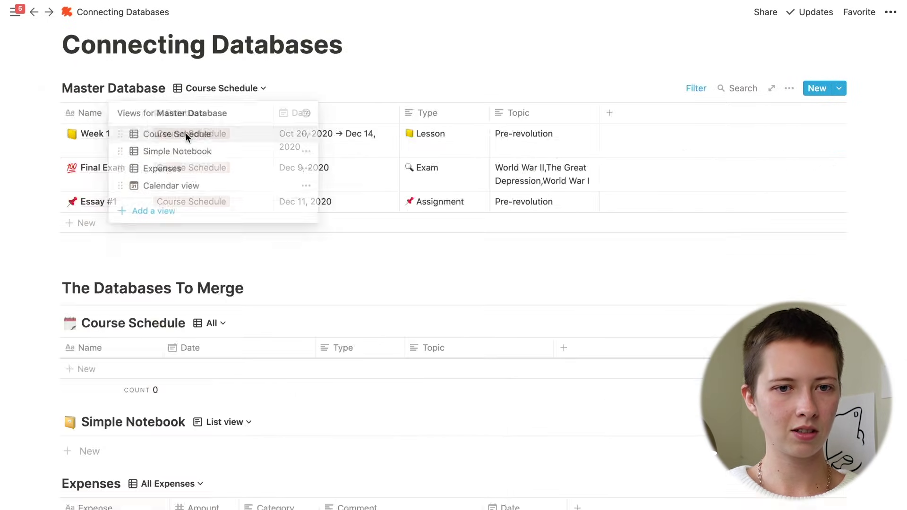
scroll(312, 359, "down", 6)
left_click(291, 360)
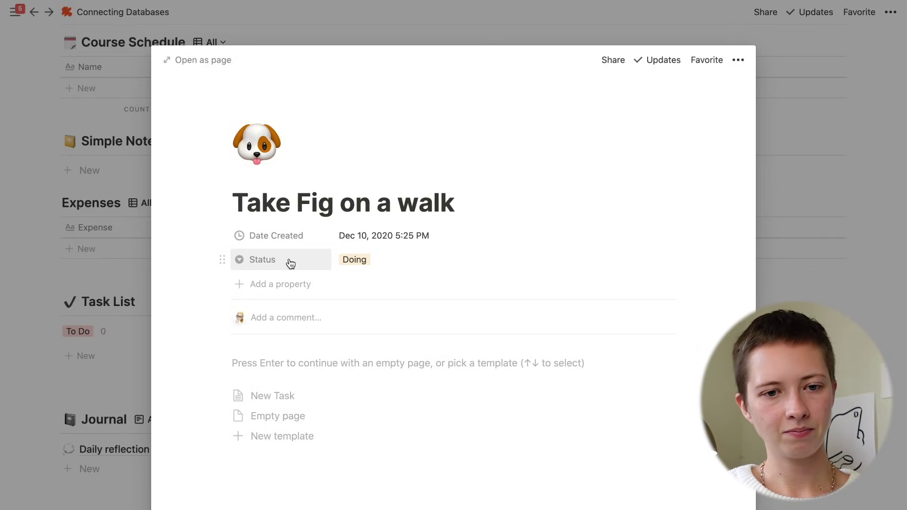
Step: Rename Date Created to Date, change Status to a Text property, and close the task page
left_click(281, 236)
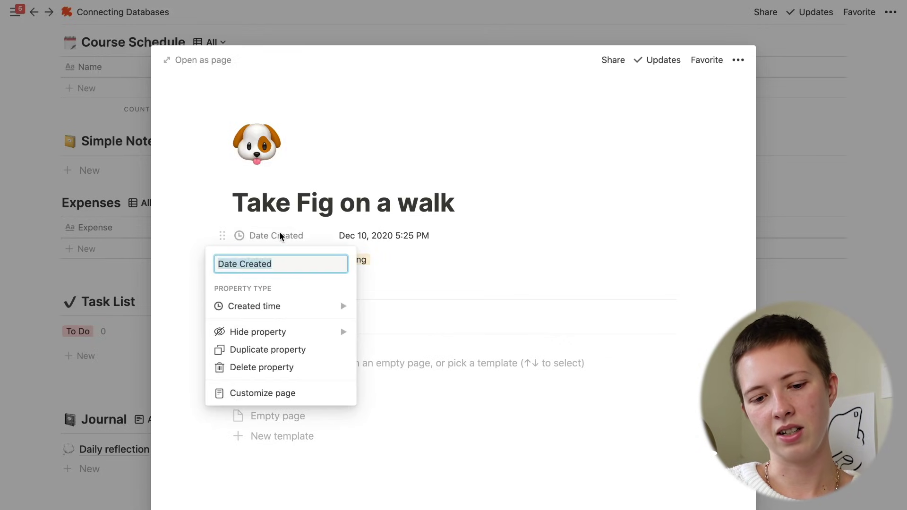
type("Date")
left_click(262, 259)
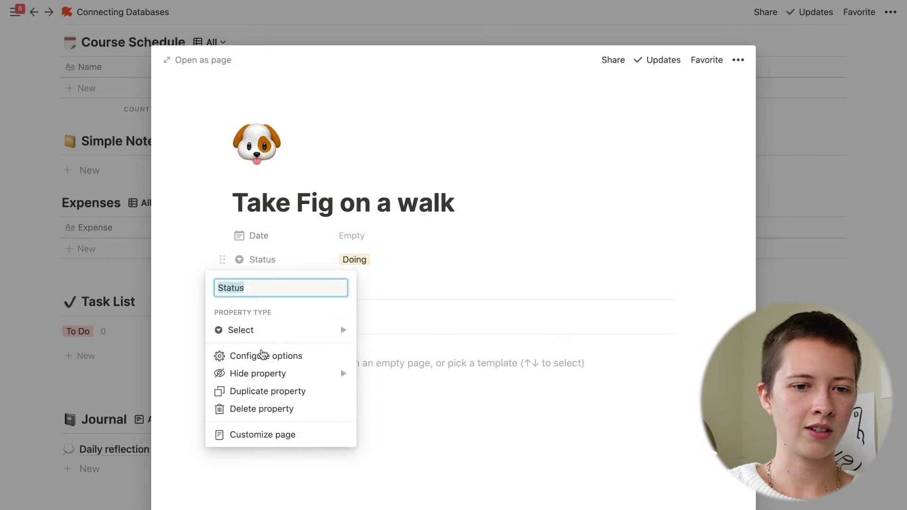
mouse_move(263, 332)
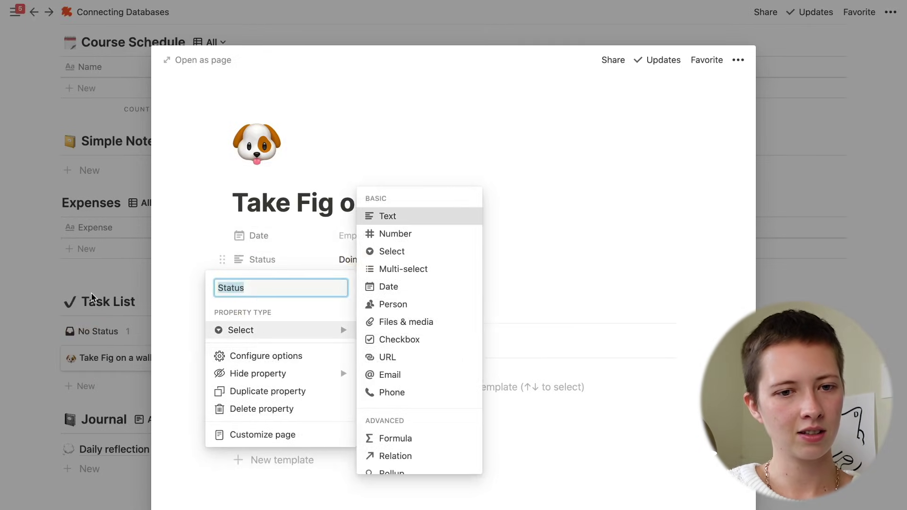
left_click(410, 220)
left_click(91, 294)
scroll(92, 294, "up", 4)
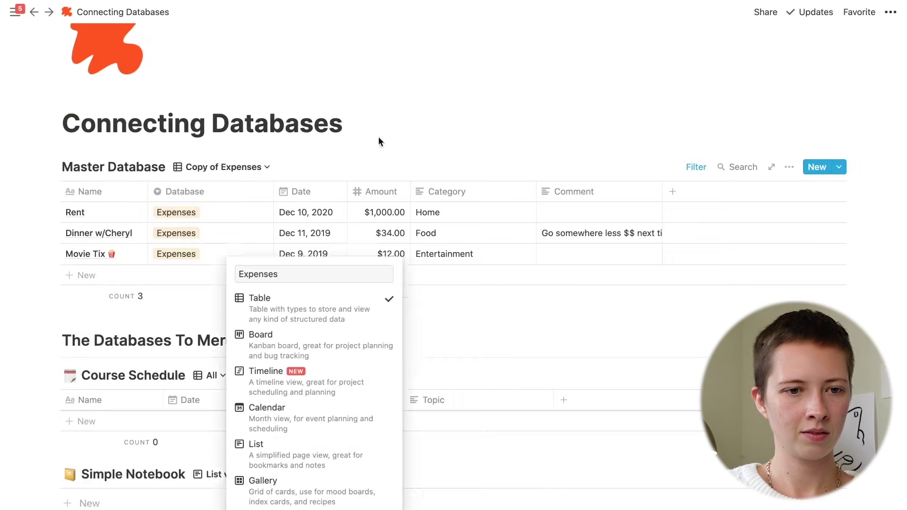
Step: Cancel the 'Task' entry in the Rent entry's Database cell without creating a new option
left_click(193, 212)
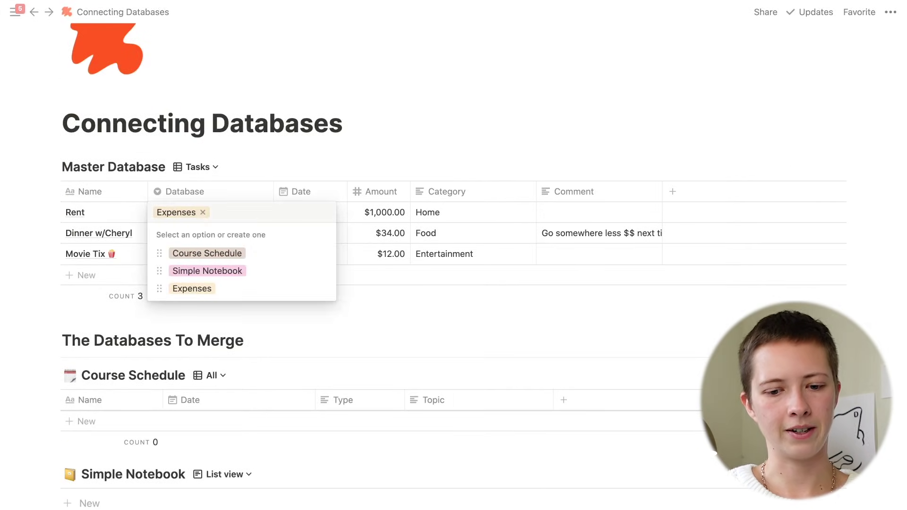
type("Tasks")
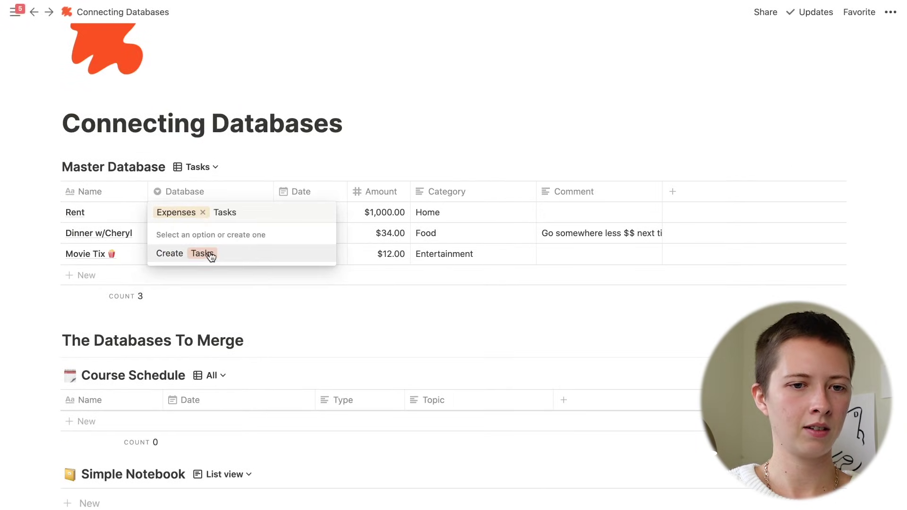
key("Escape")
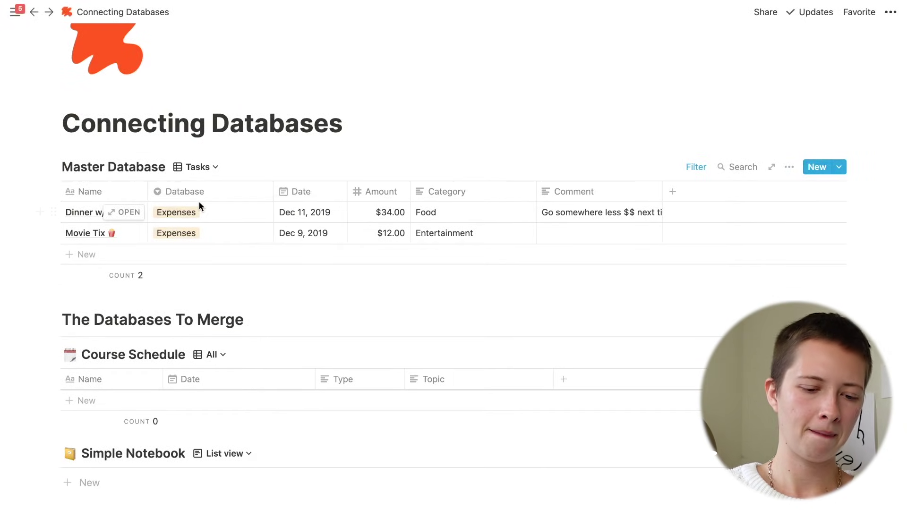
Step: Change the Tasks view filter from Expenses to Database is Tasks
left_click(696, 167)
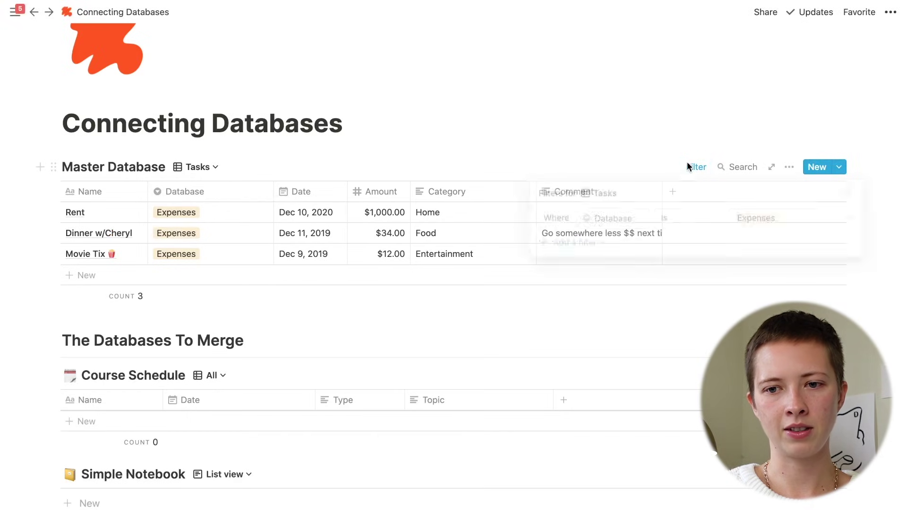
left_click(749, 224)
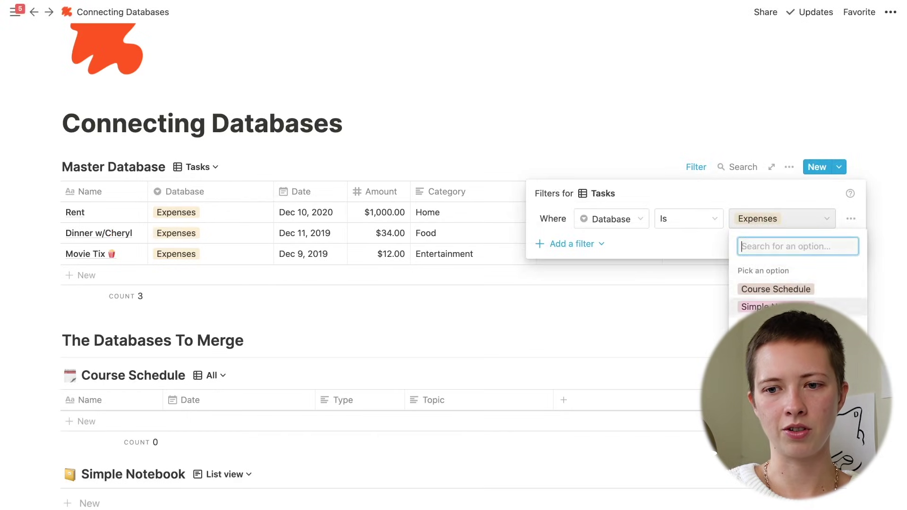
left_click(760, 324)
key("Escape")
key("Escape")
scroll(201, 299, "down", 6)
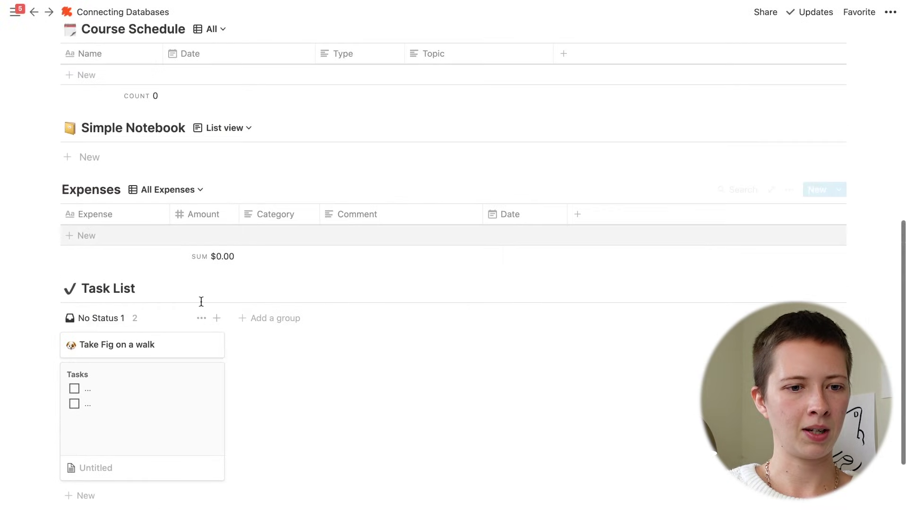
left_click(135, 416)
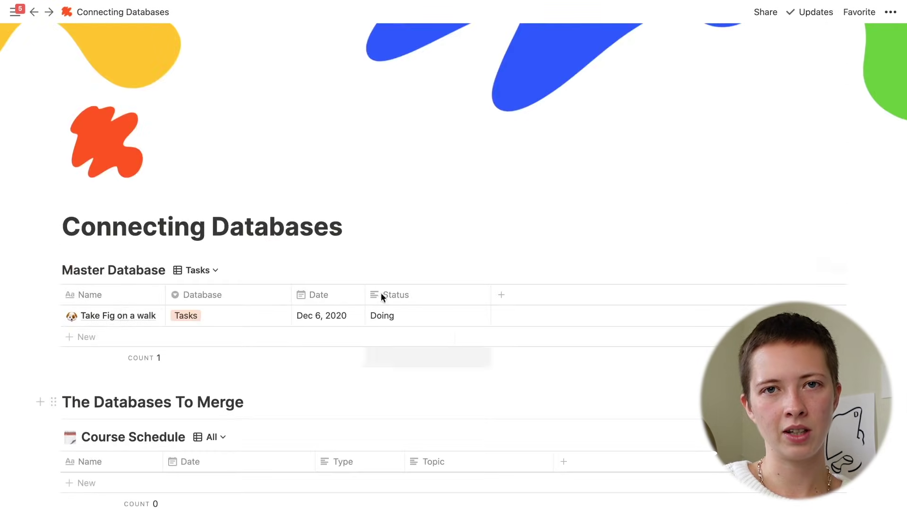
Step: Change the Status property type back to Select
left_click(427, 301)
left_click(417, 364)
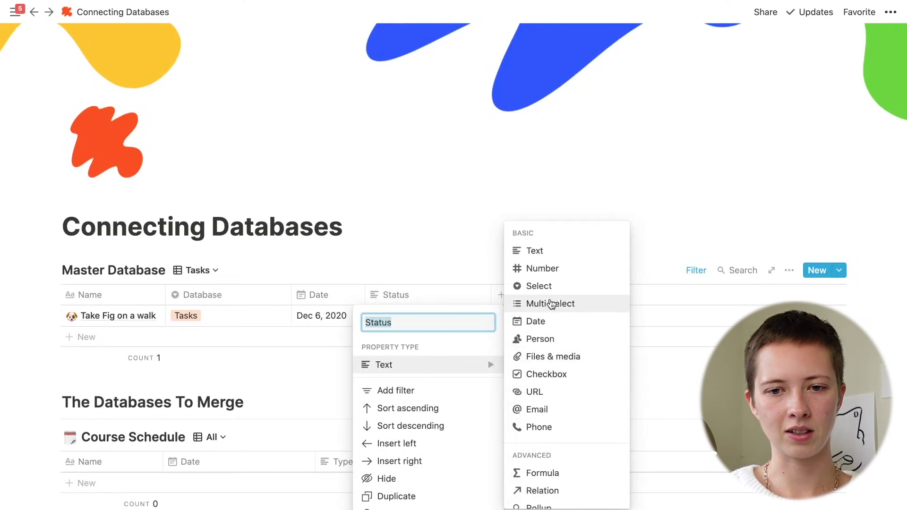
left_click(538, 286)
Step: Switch the Tasks view to a Board layout grouped by Status
left_click(211, 270)
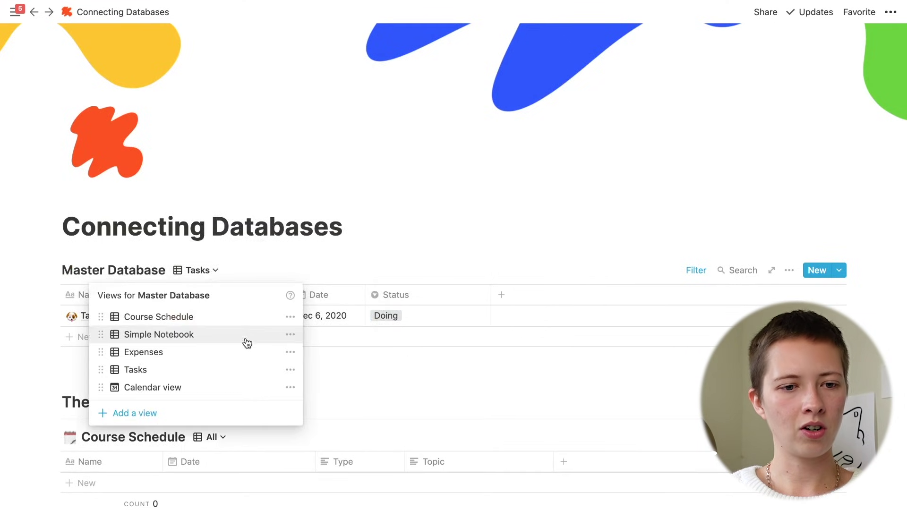
left_click(288, 369)
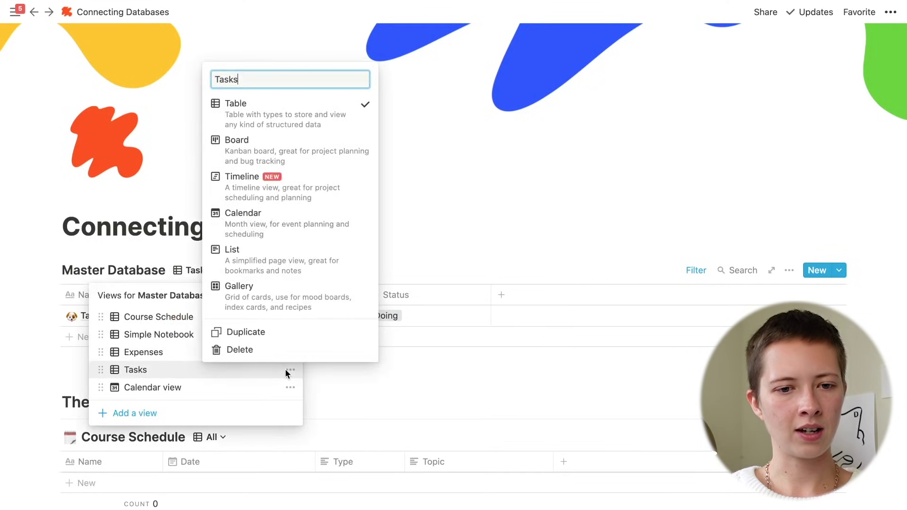
left_click(268, 160)
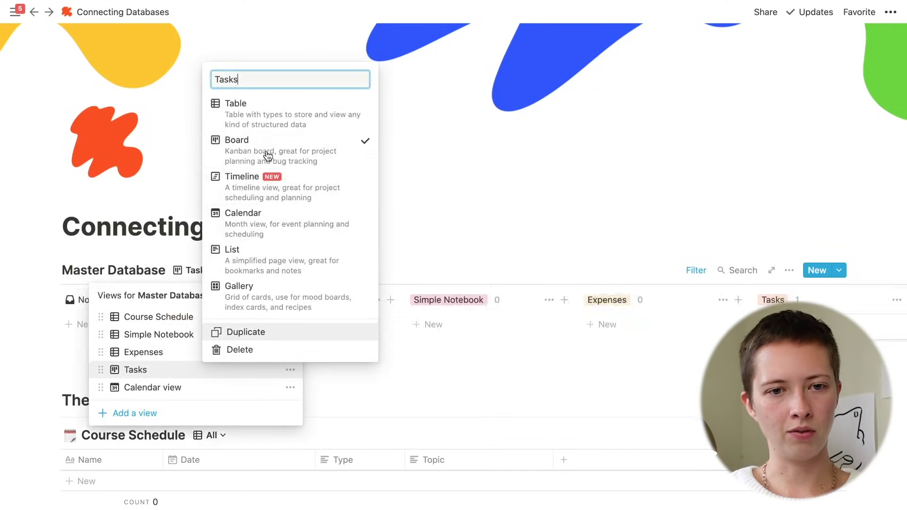
left_click(473, 180)
left_click(454, 194)
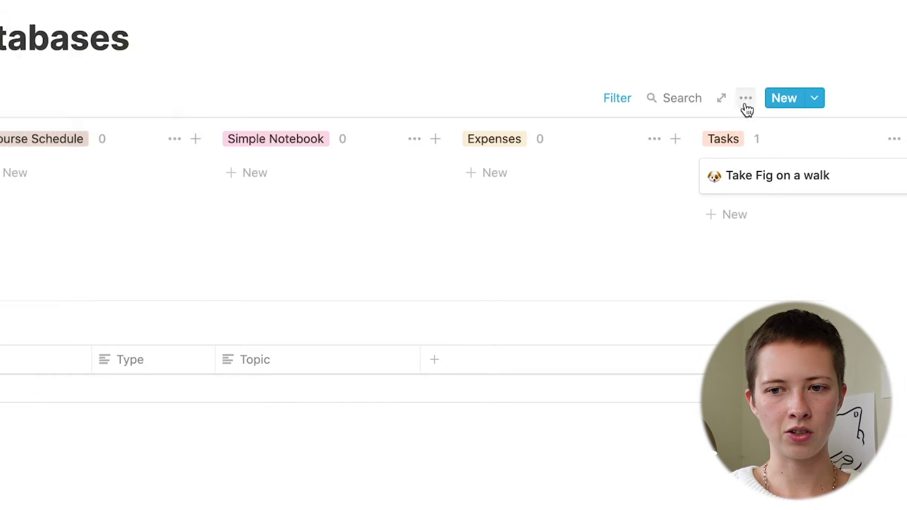
left_click(789, 273)
left_click(754, 273)
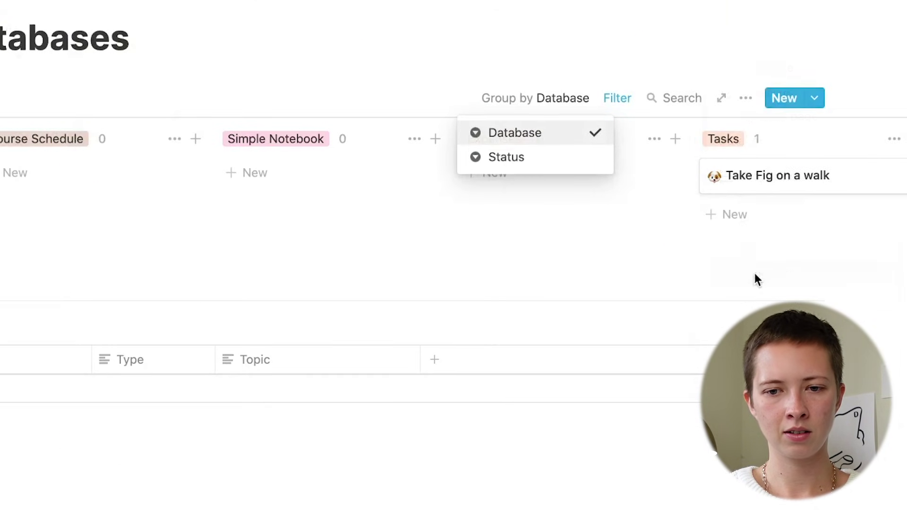
left_click(523, 153)
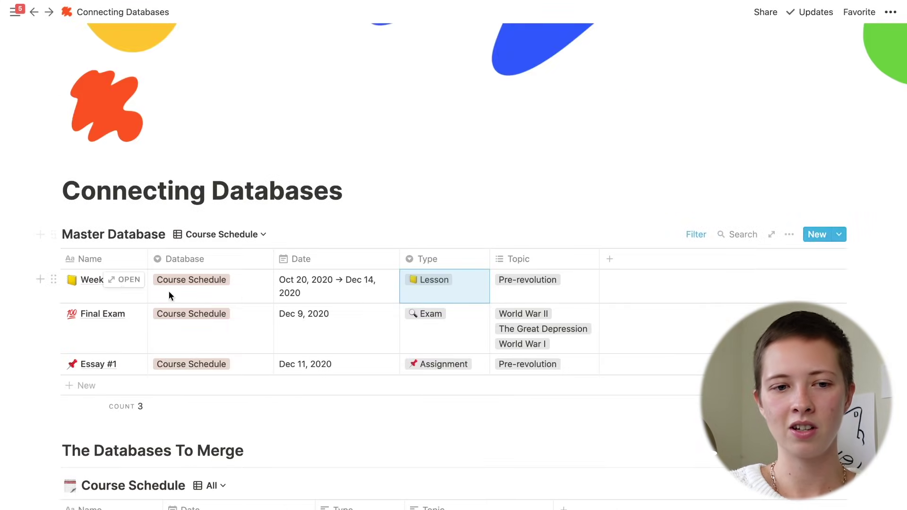
Step: Open Week 1 as a page to review its merged properties, including Amount and Date Created
left_click(124, 280)
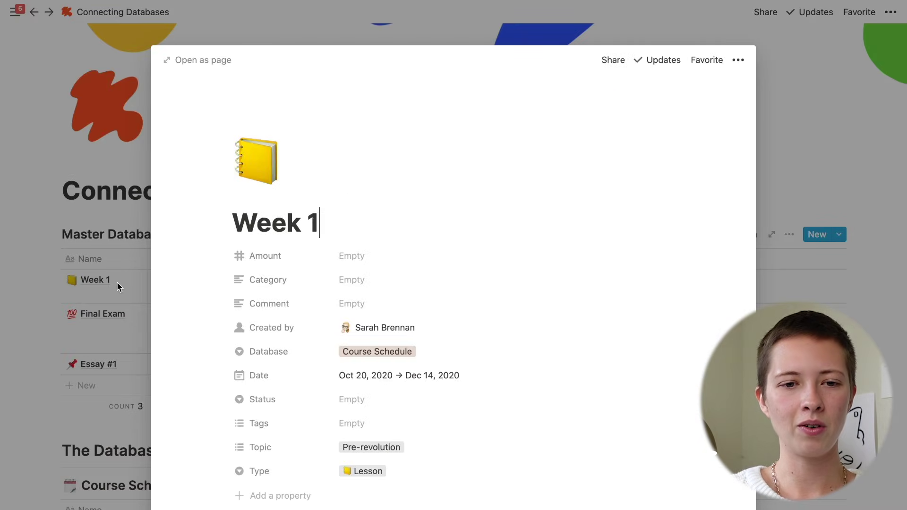
scroll(503, 331, "down", 1)
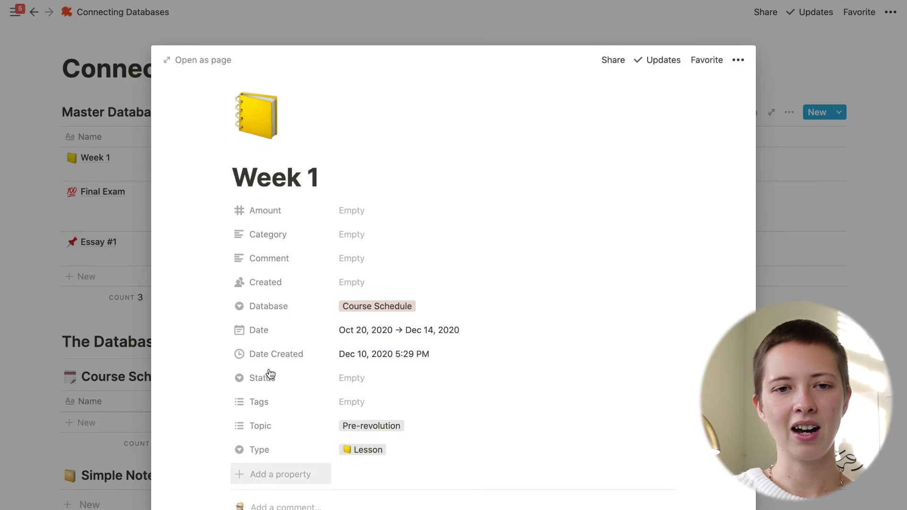
left_click(266, 212)
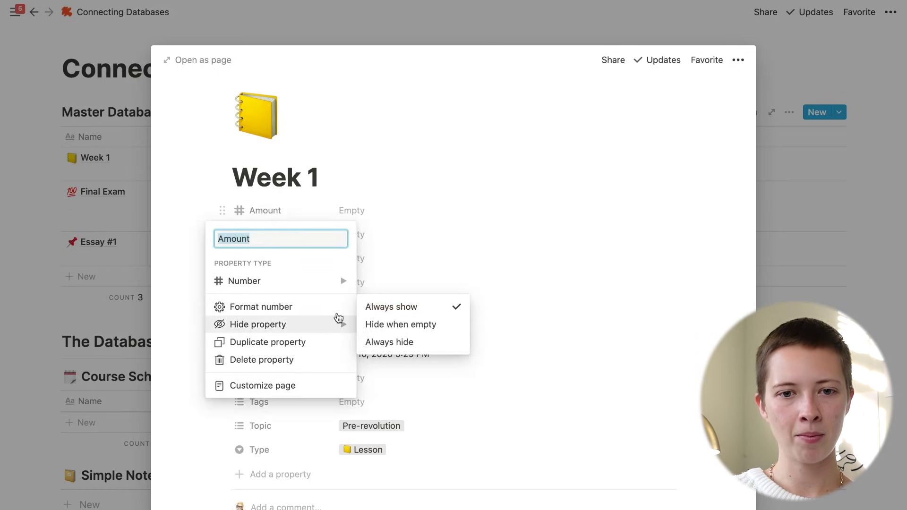
Step: Set Amount and Category to hide when empty, leaving Date unchanged
mouse_move(329, 326)
left_click(384, 324)
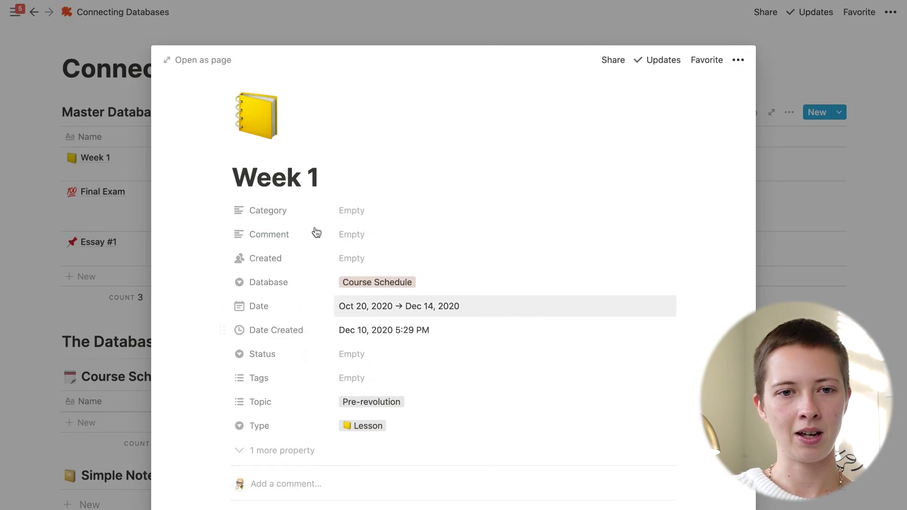
left_click(277, 208)
mouse_move(272, 307)
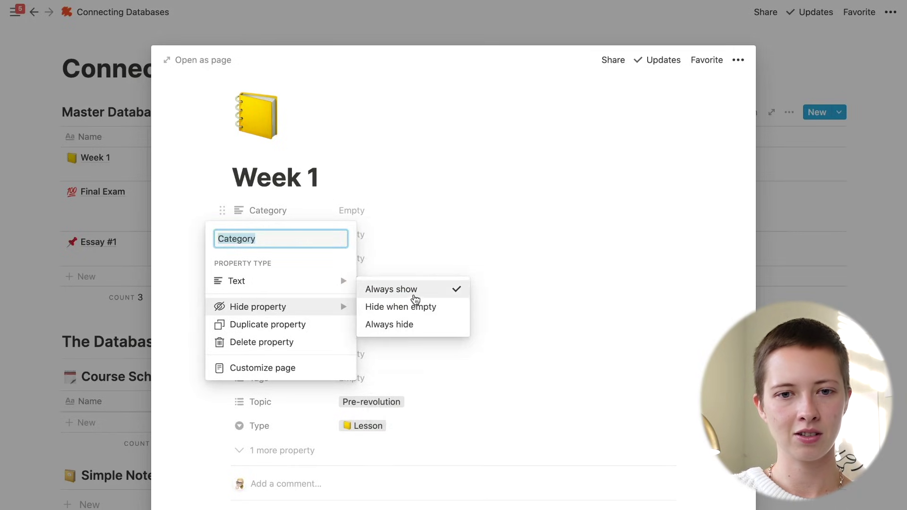
left_click(399, 307)
left_click(273, 234)
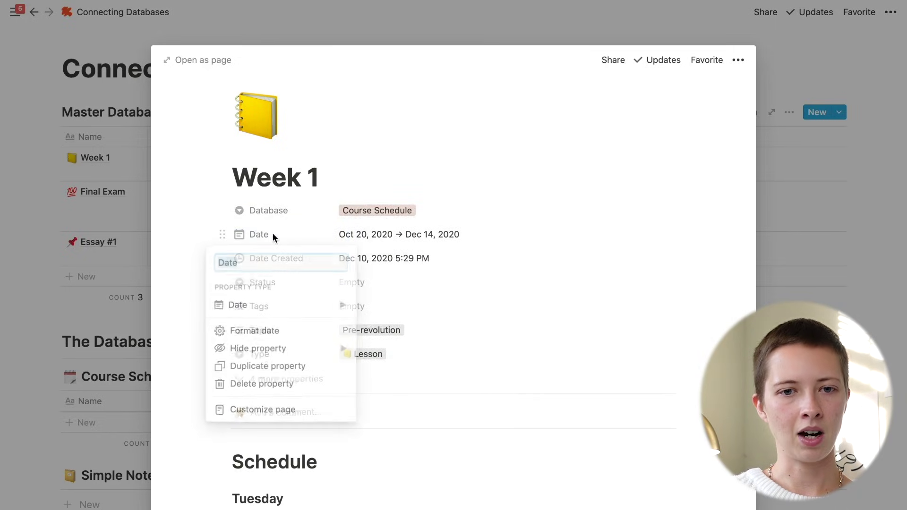
mouse_move(271, 348)
left_click(392, 348)
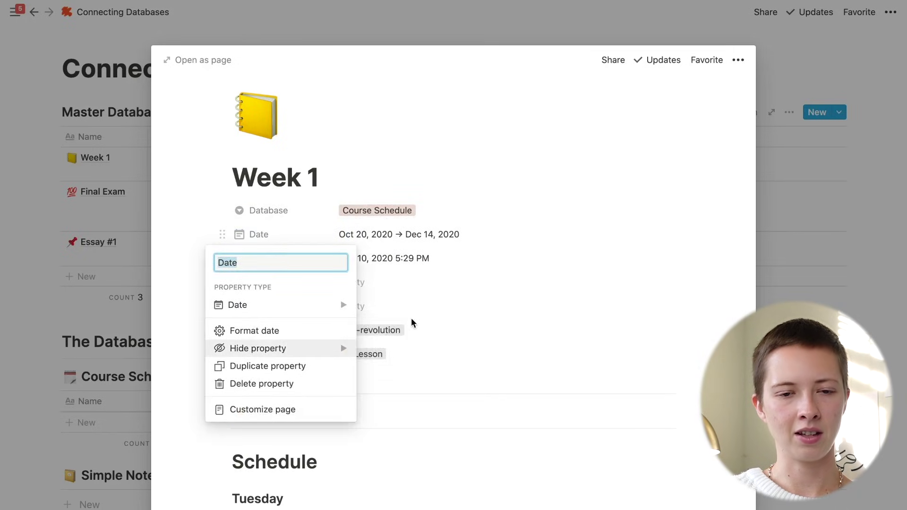
Step: Set Date Created to always hide, check the hidden properties, and close Week 1
left_click(274, 261)
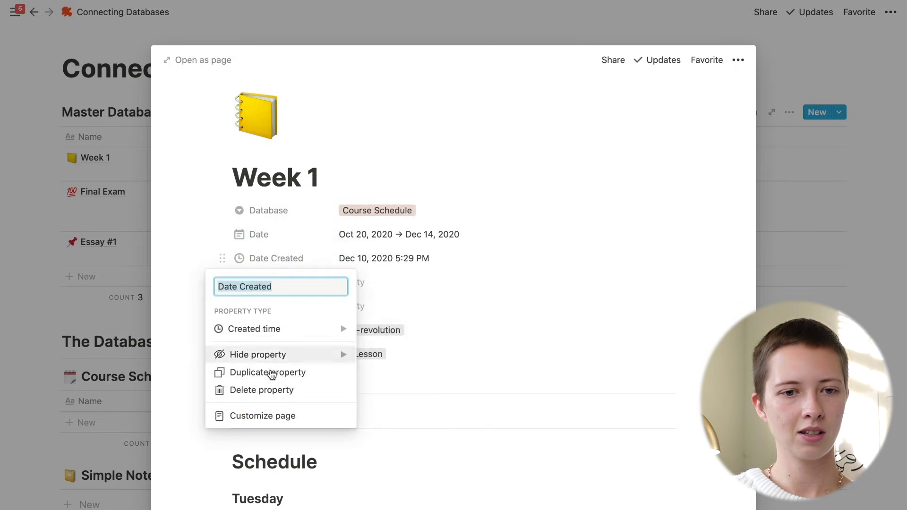
mouse_move(383, 358)
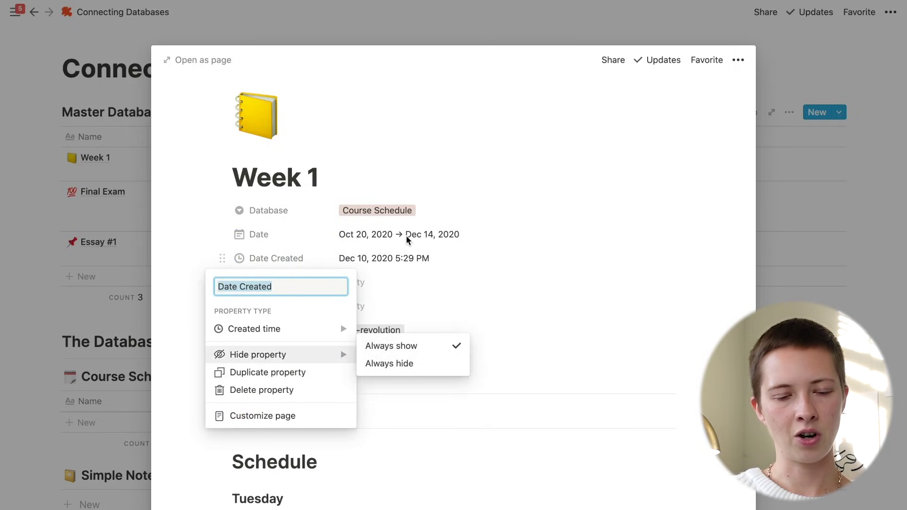
left_click(439, 255)
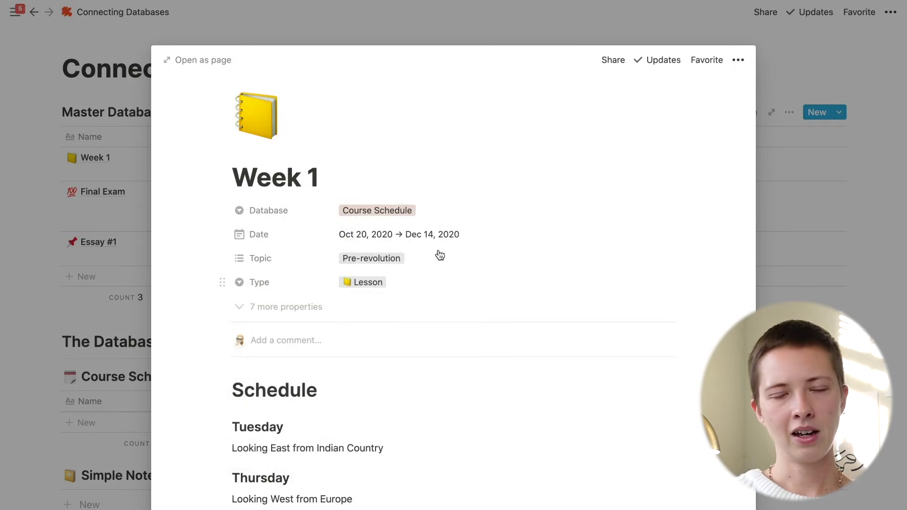
left_click(269, 313)
scroll(269, 313, "down", 1)
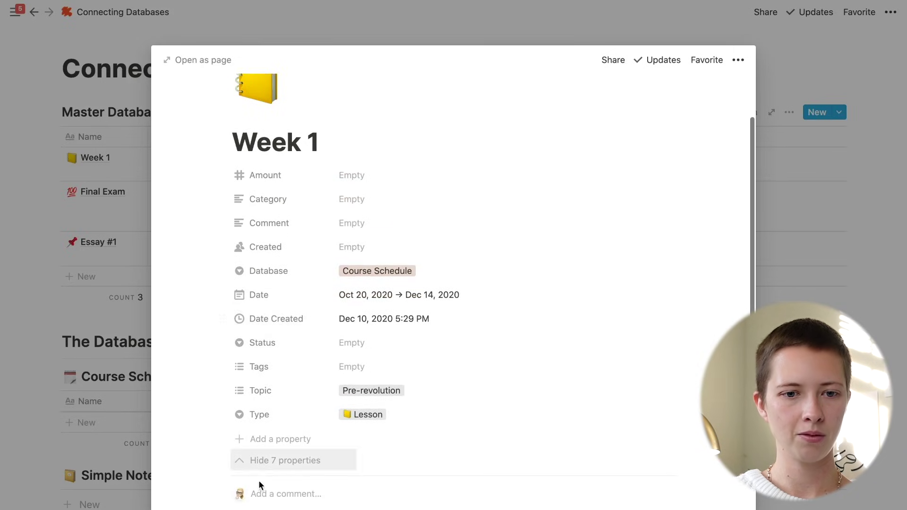
left_click(120, 220)
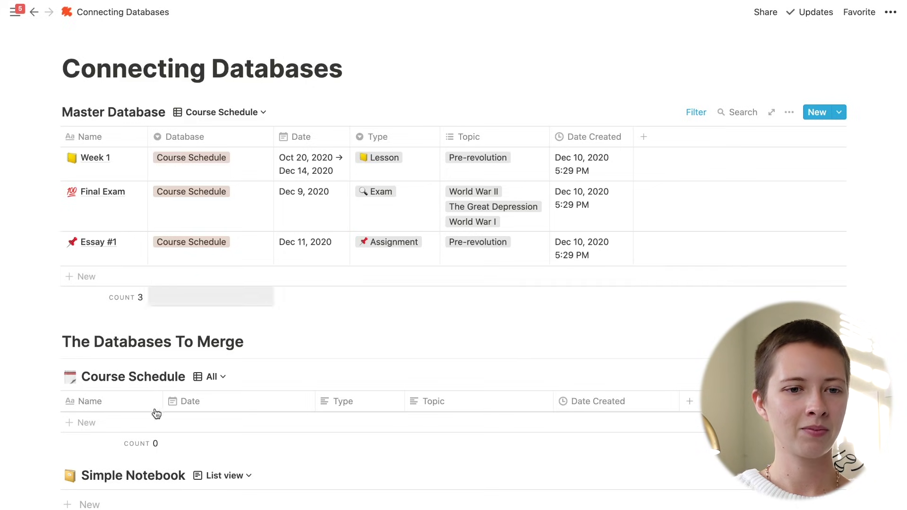
Step: Delete the Course Schedule, Simple Notebook and Expenses blocks and add an empty line below
scroll(112, 411, "down", 3)
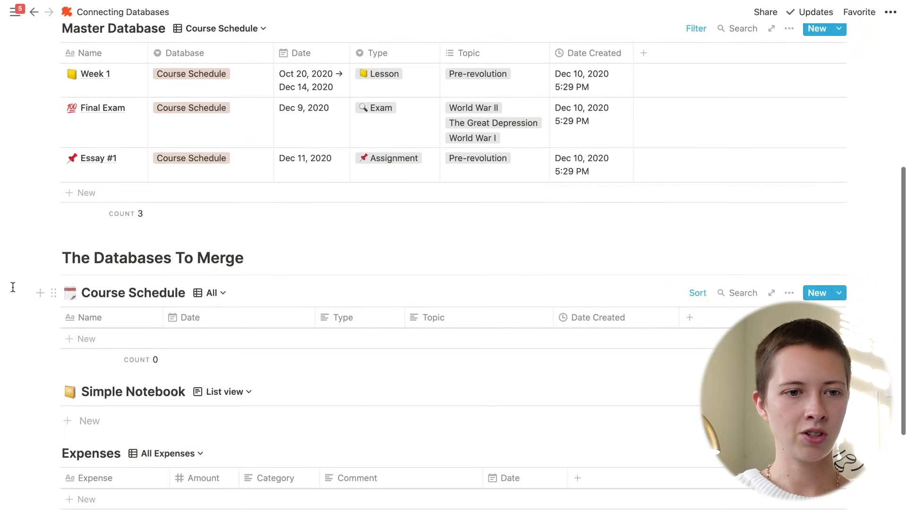
left_click_drag(14, 287, 288, 396)
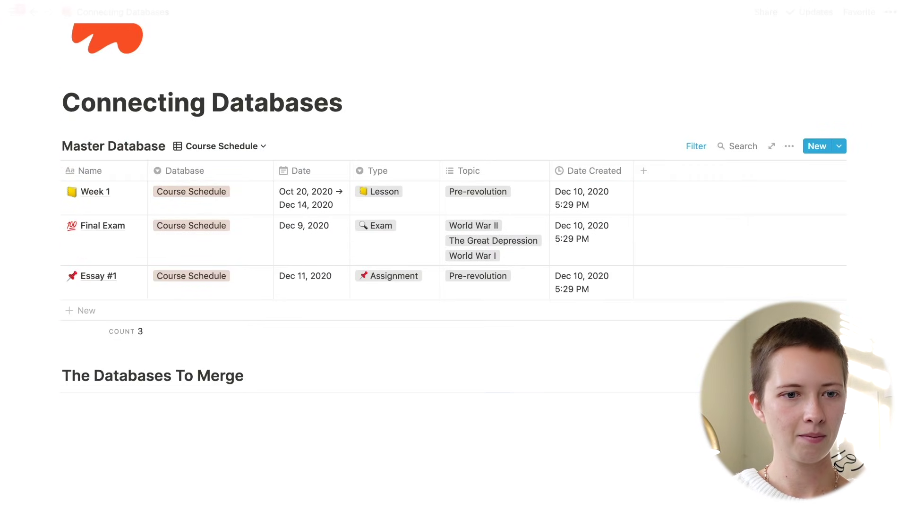
scroll(265, 256, "down", 1)
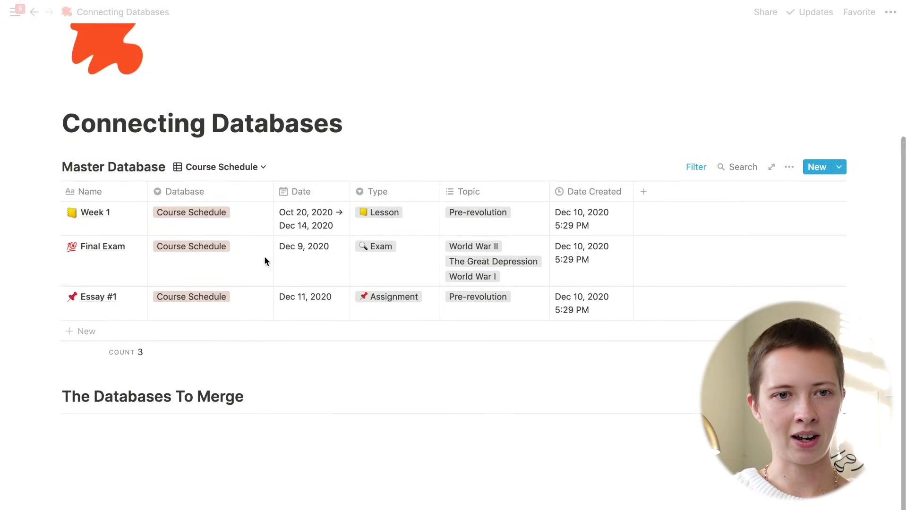
left_click(207, 167)
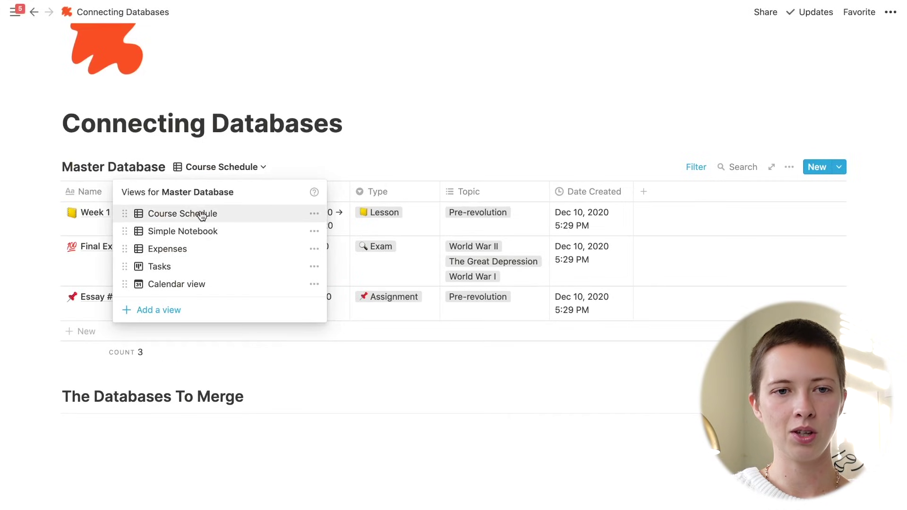
left_click(164, 432)
left_click(164, 432)
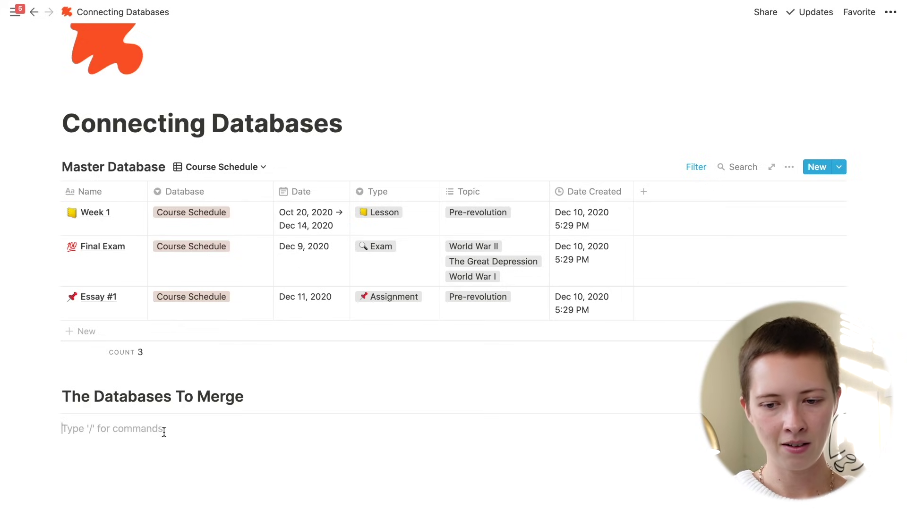
Step: Insert a linked database block via /linked and connect it to Master Database
type("/l")
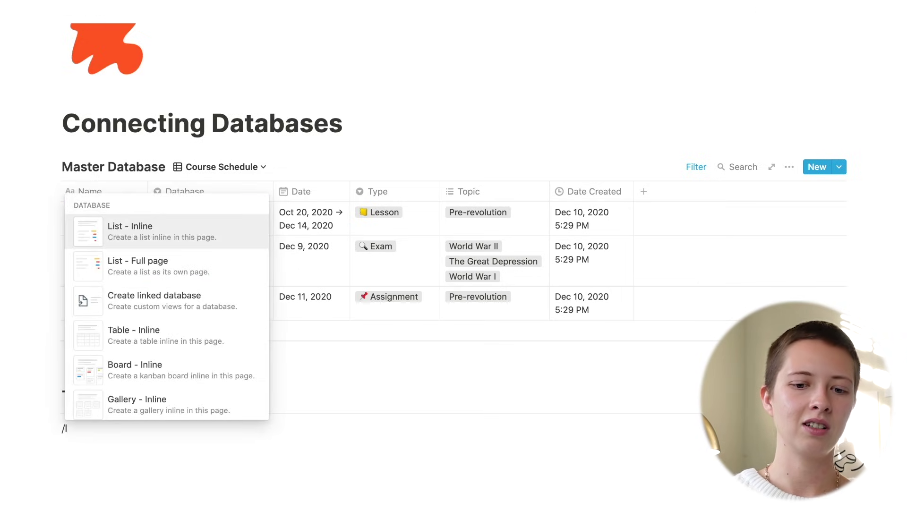
type("inked")
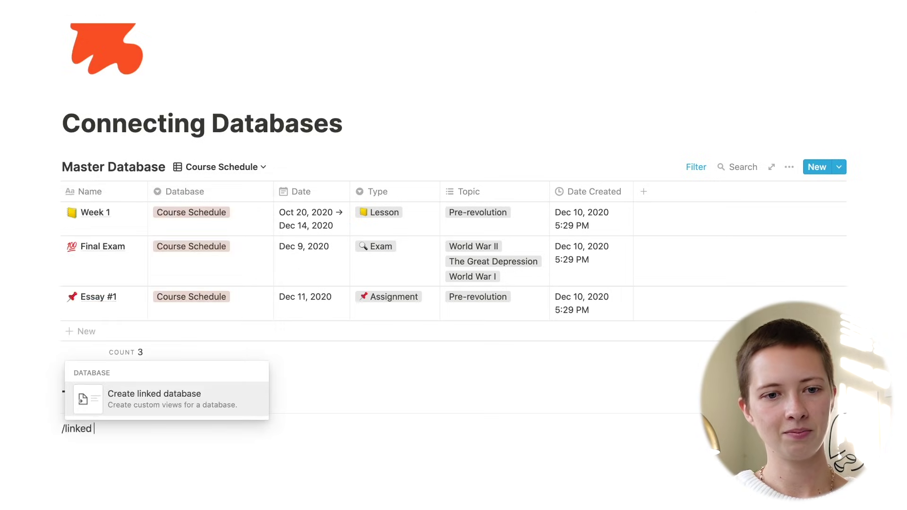
left_click(235, 404)
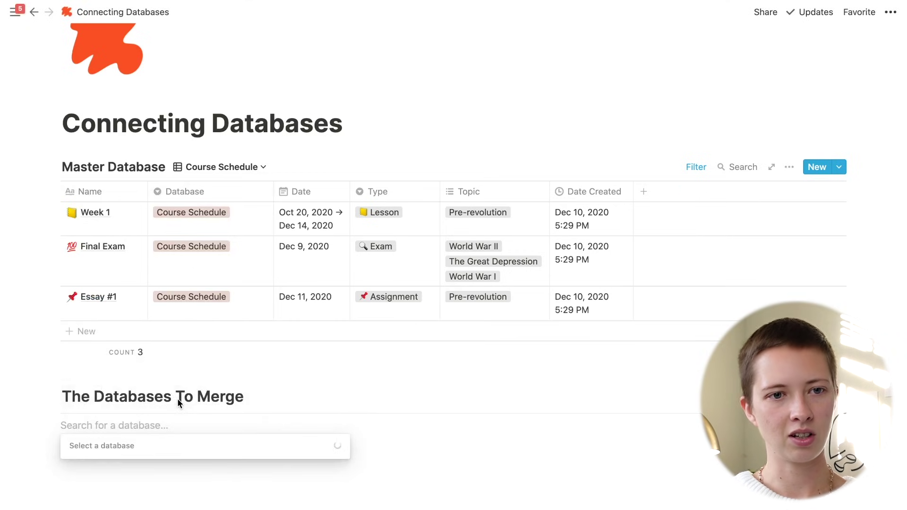
type("Master d")
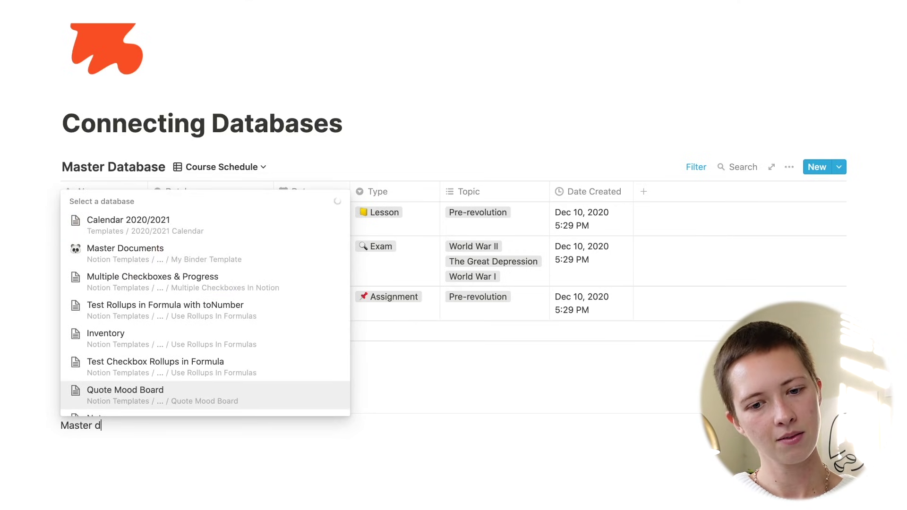
type("at")
key("Return")
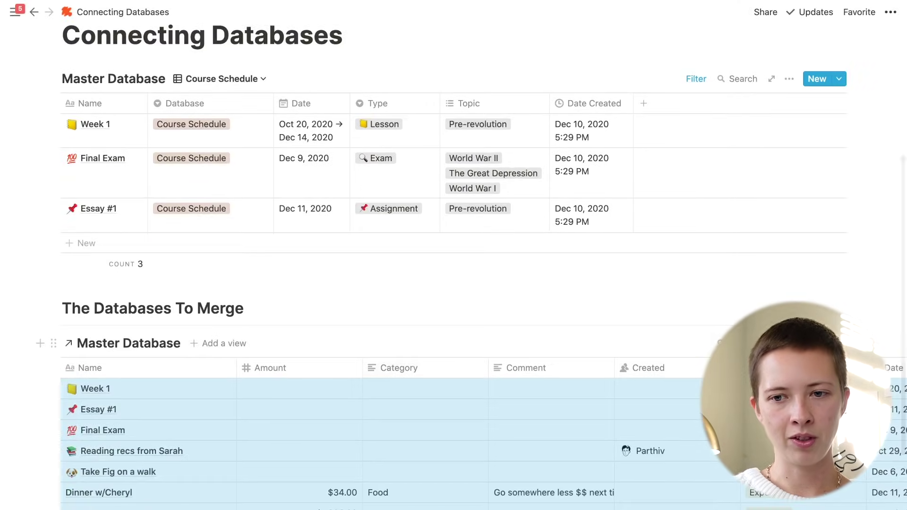
Step: Add a 'Database is Course Schedule' filter to the linked Master Database view
left_click(788, 343)
left_click(799, 354)
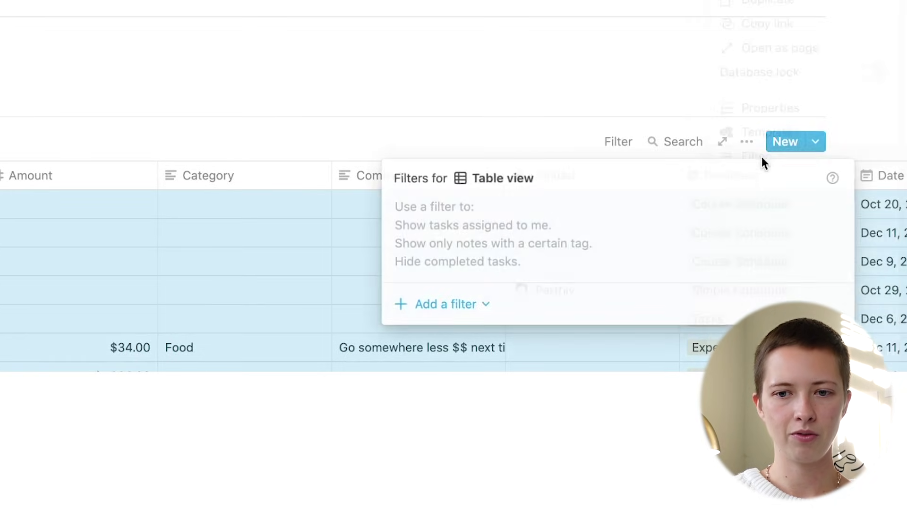
left_click(435, 308)
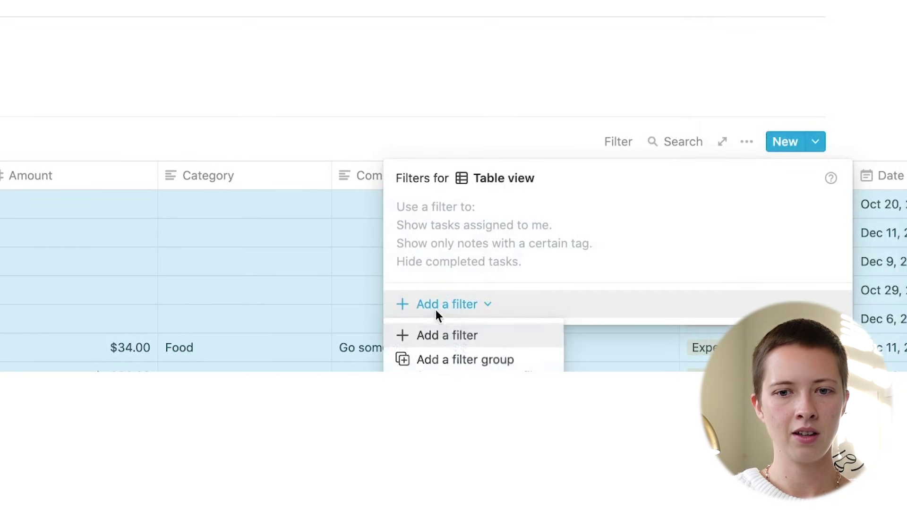
left_click(431, 337)
left_click(473, 218)
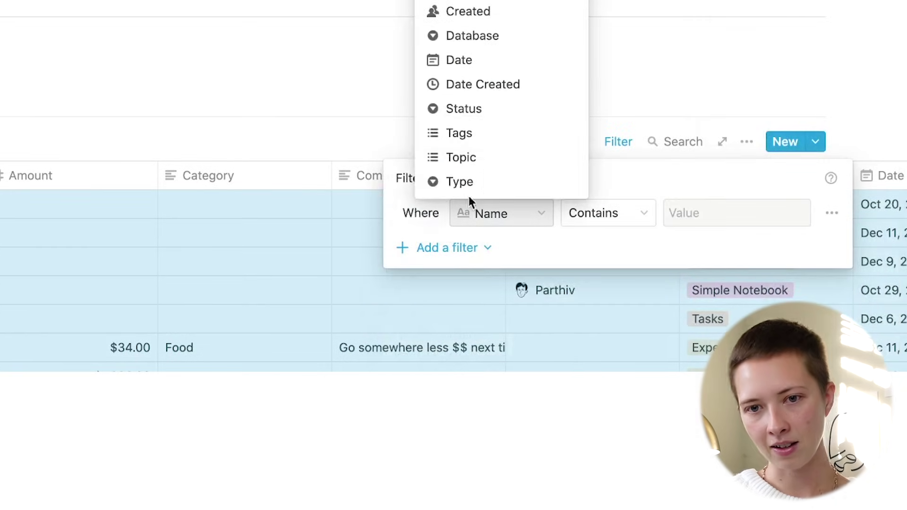
left_click(472, 35)
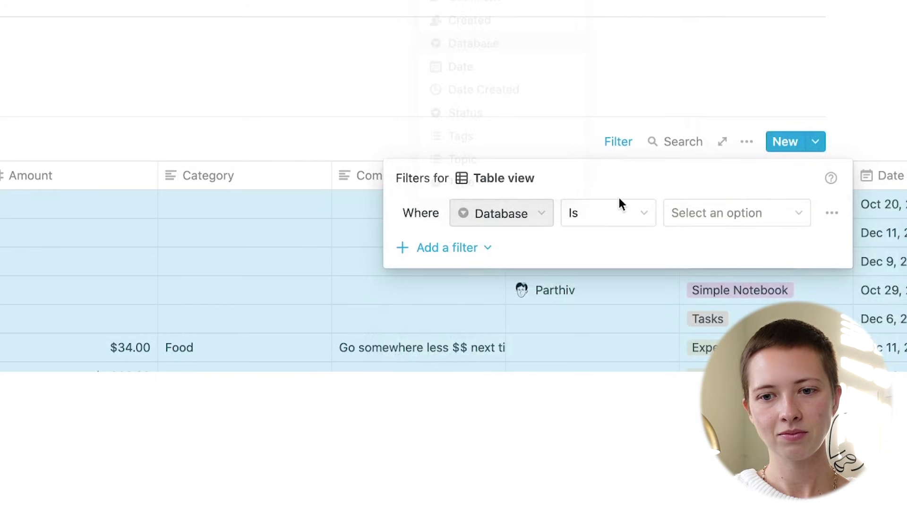
left_click(716, 216)
left_click(717, 311)
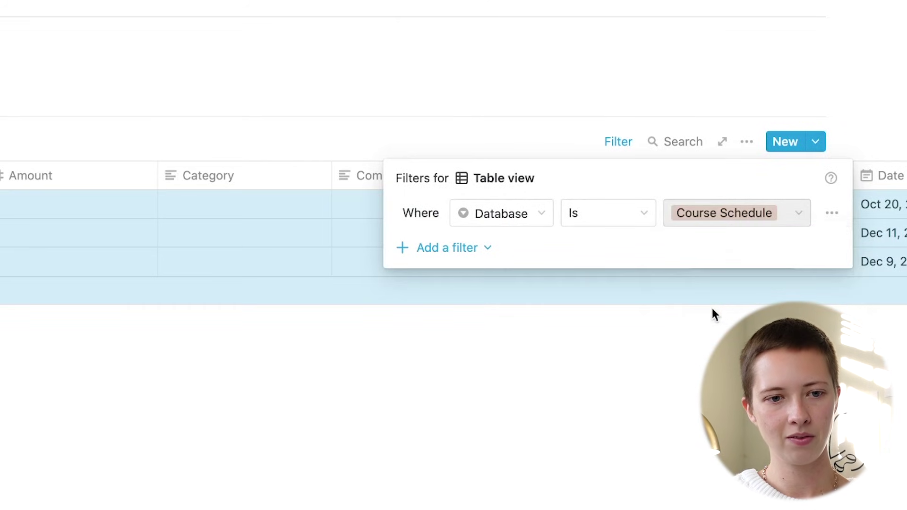
left_click(191, 58)
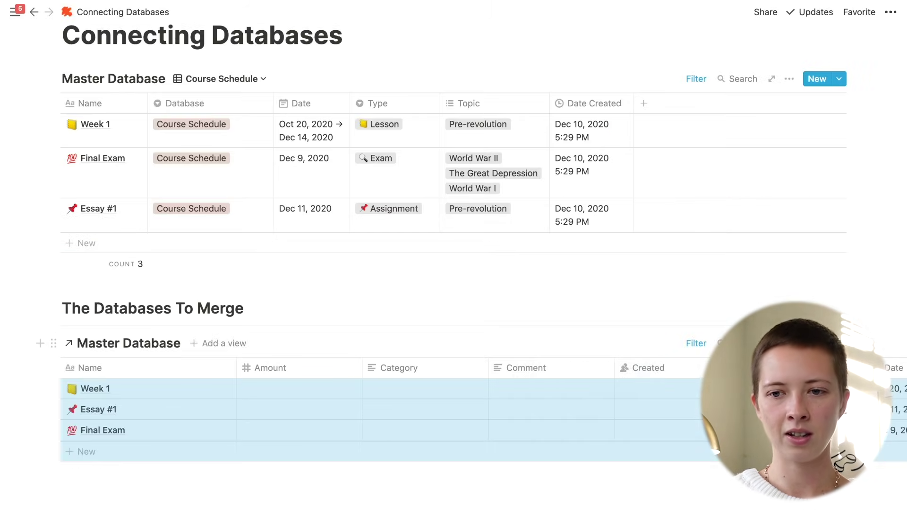
left_click(788, 343)
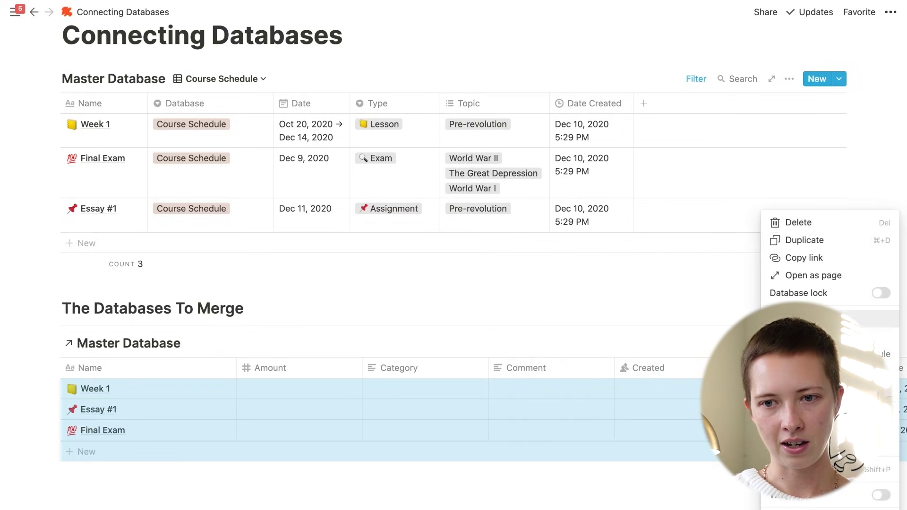
Step: Hide the Amount and Category columns in the linked table, then open Comment's column menu
left_click(803, 317)
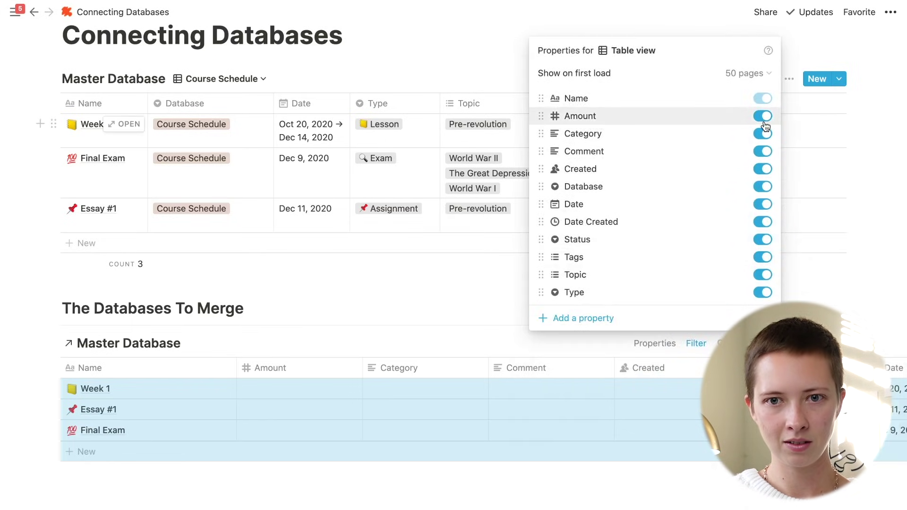
left_click(285, 370)
left_click(282, 371)
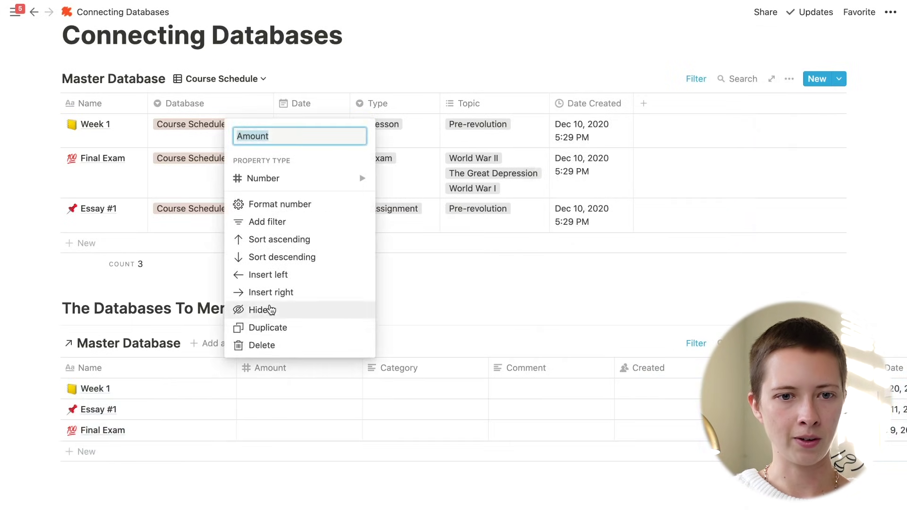
left_click(271, 309)
left_click(265, 368)
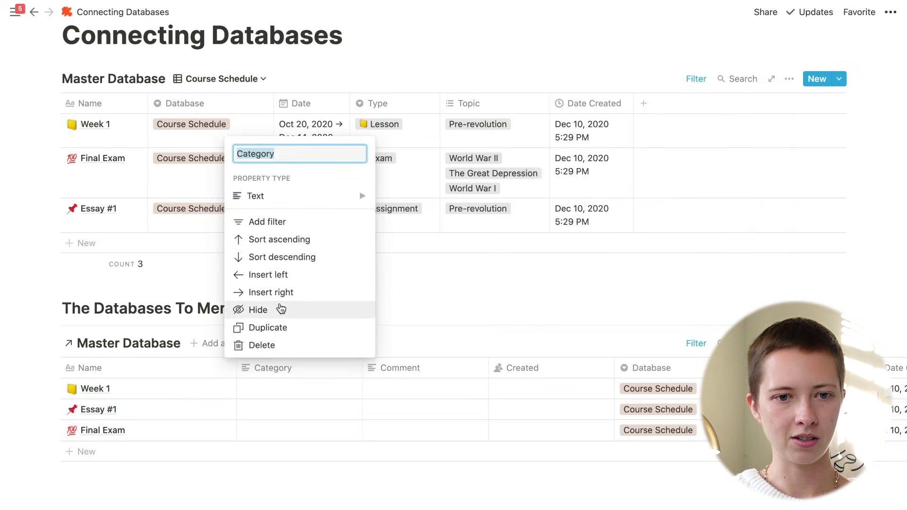
left_click(281, 309)
left_click(284, 374)
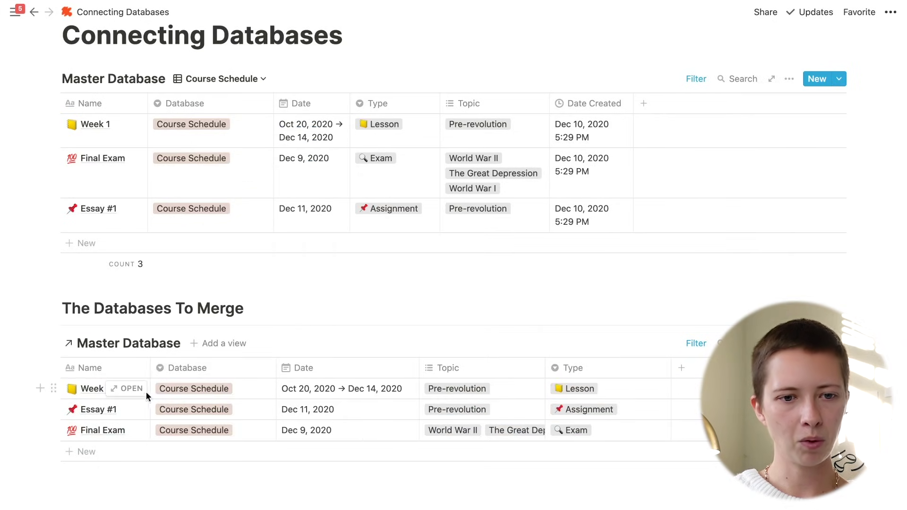
Step: Preview Week 1, expand and collapse its extra properties, then close the preview
left_click(134, 390)
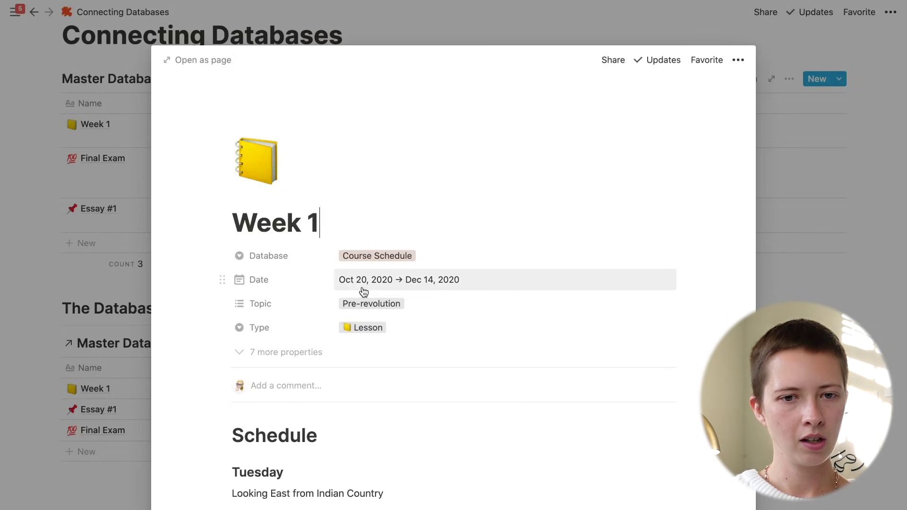
scroll(363, 293, "down", 2)
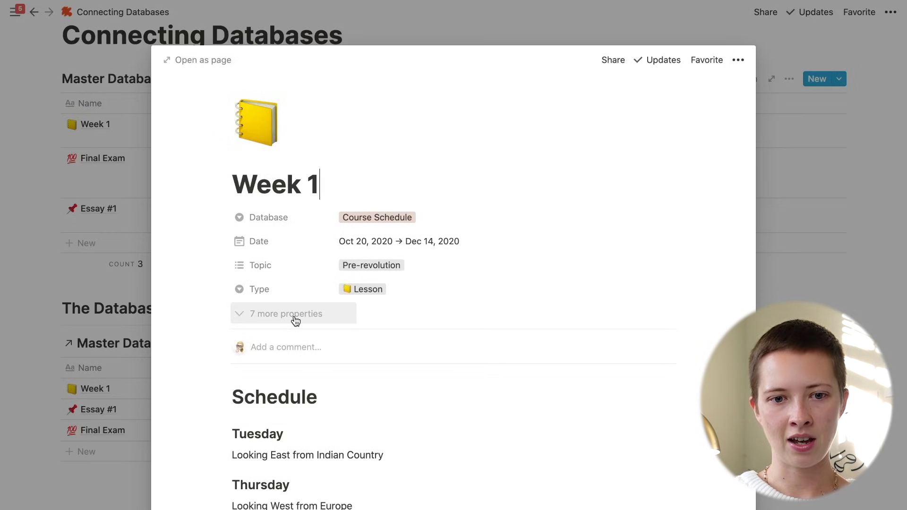
left_click(295, 321)
scroll(293, 320, "down", 3)
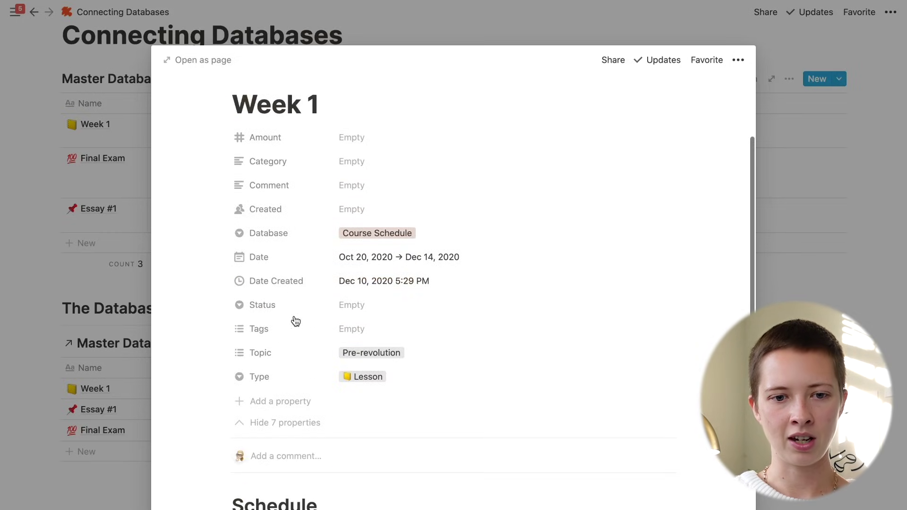
left_click(289, 428)
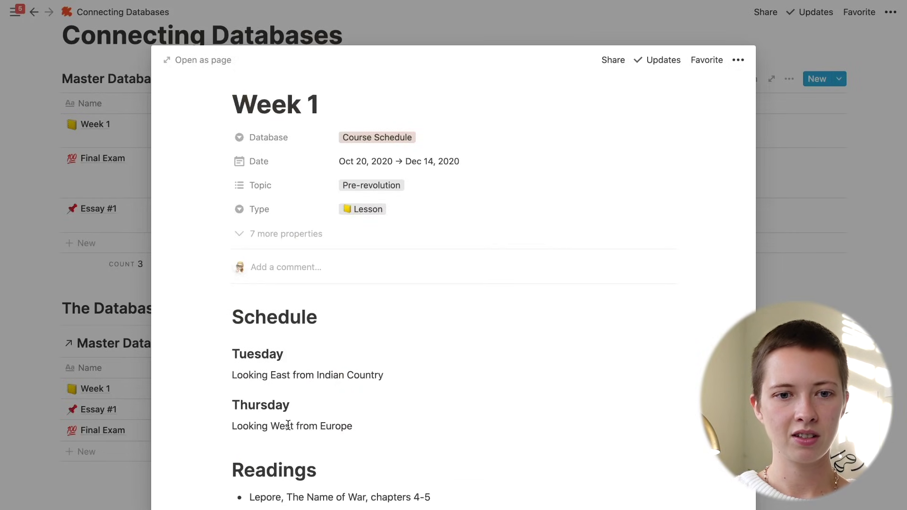
scroll(288, 425, "up", 4)
left_click(86, 372)
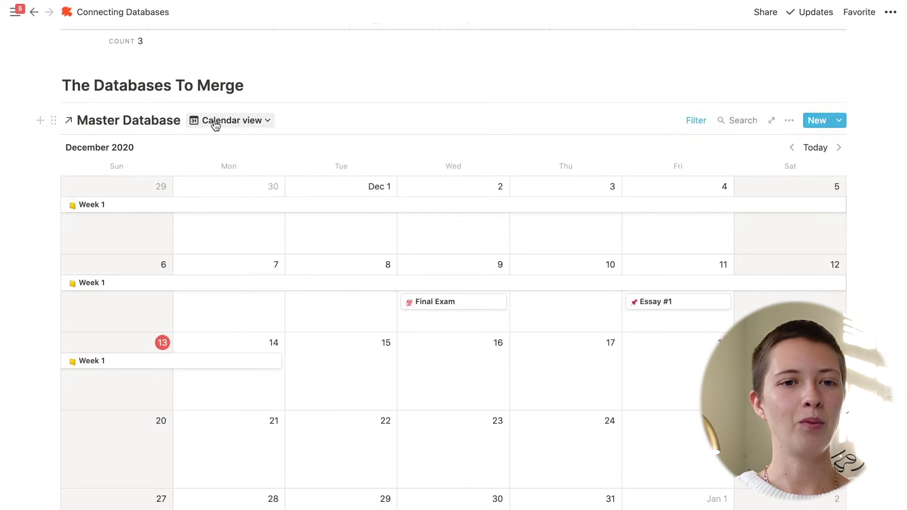
Step: Switch the linked Master Database from Calendar back to its Table view
left_click(214, 121)
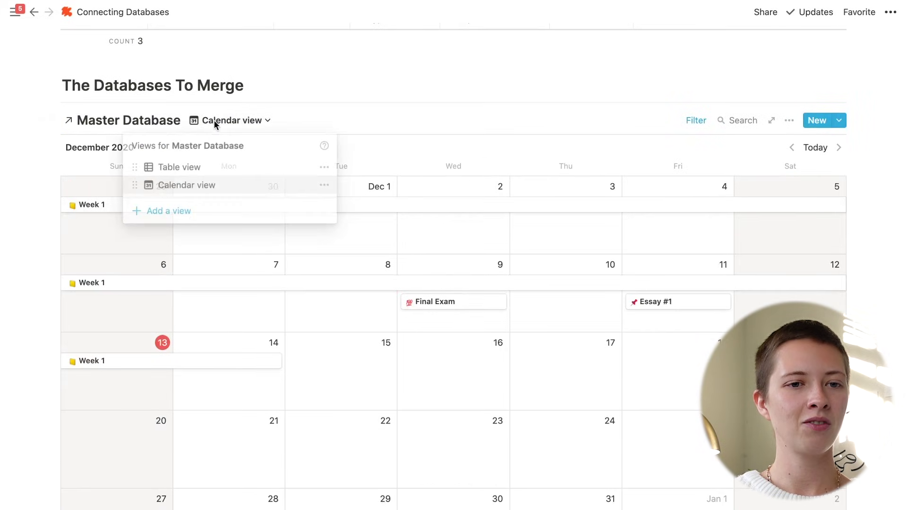
left_click(224, 166)
scroll(219, 171, "up", 1)
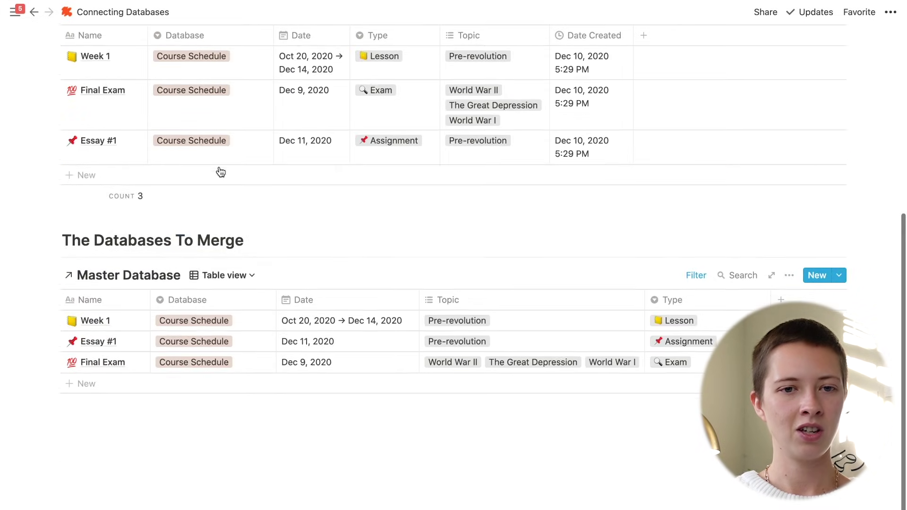
scroll(219, 168, "down", 1)
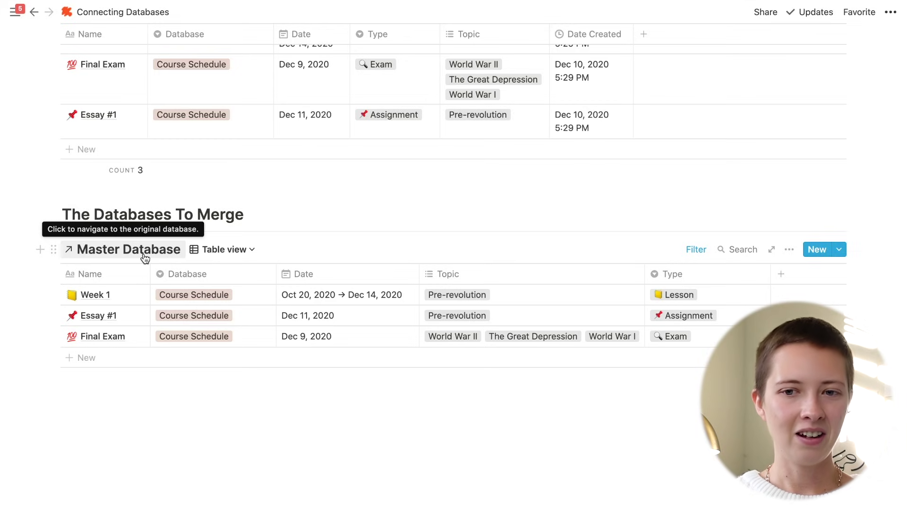
scroll(144, 257, "up", 10)
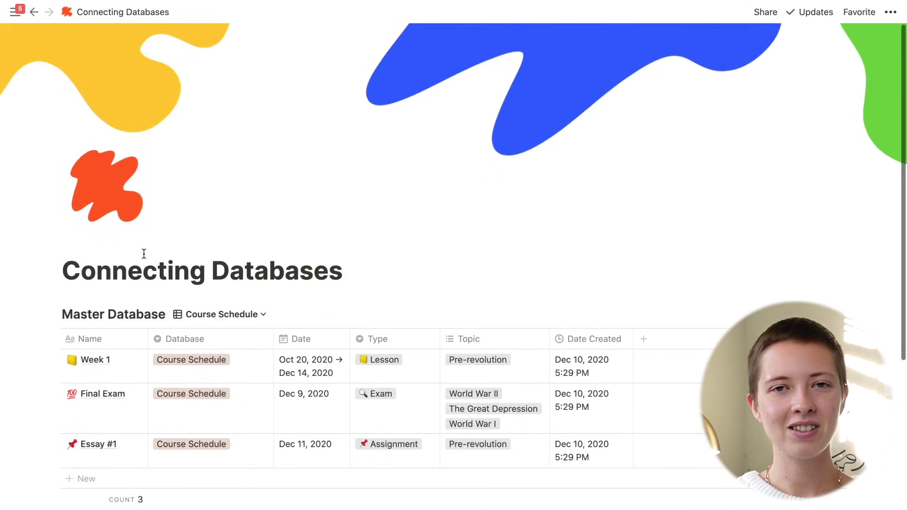